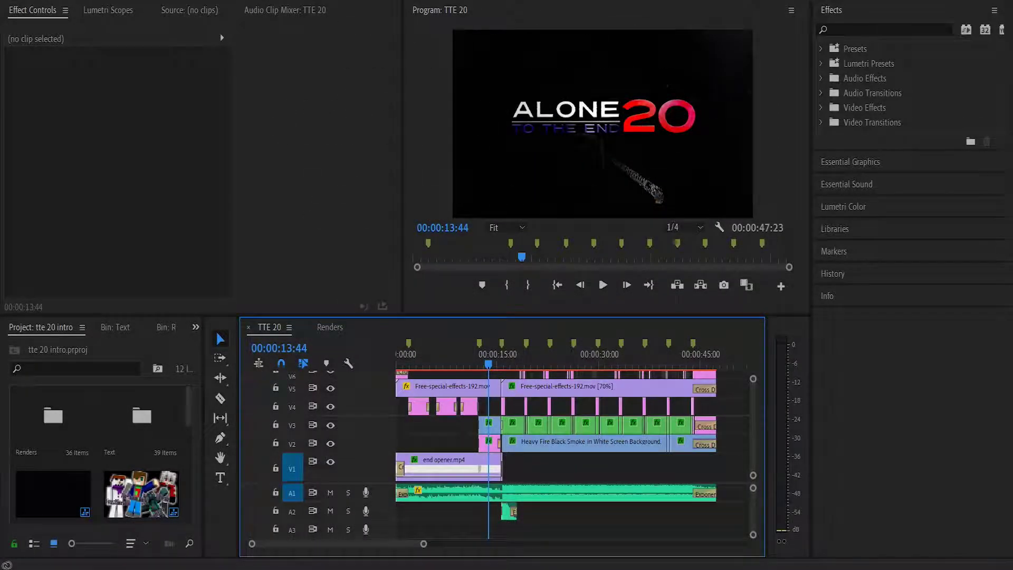
Step: Examine the first clip on V6 at the sequence start and locate its source image, bring me the horizon.jpg, in the project
click(442, 357)
drag(442, 358, 396, 359)
drag(423, 543, 348, 543)
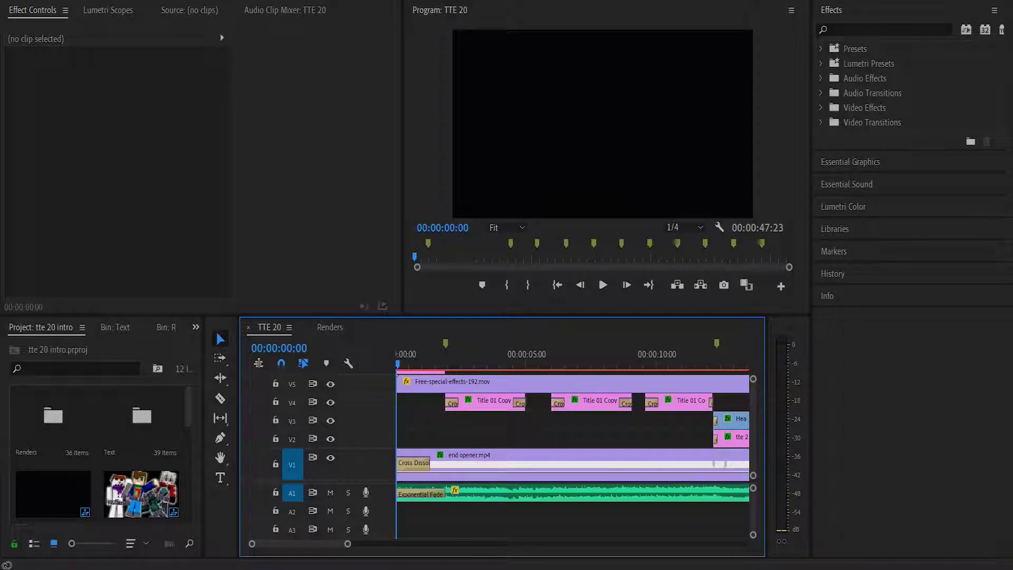
scroll(572, 427, up, 4)
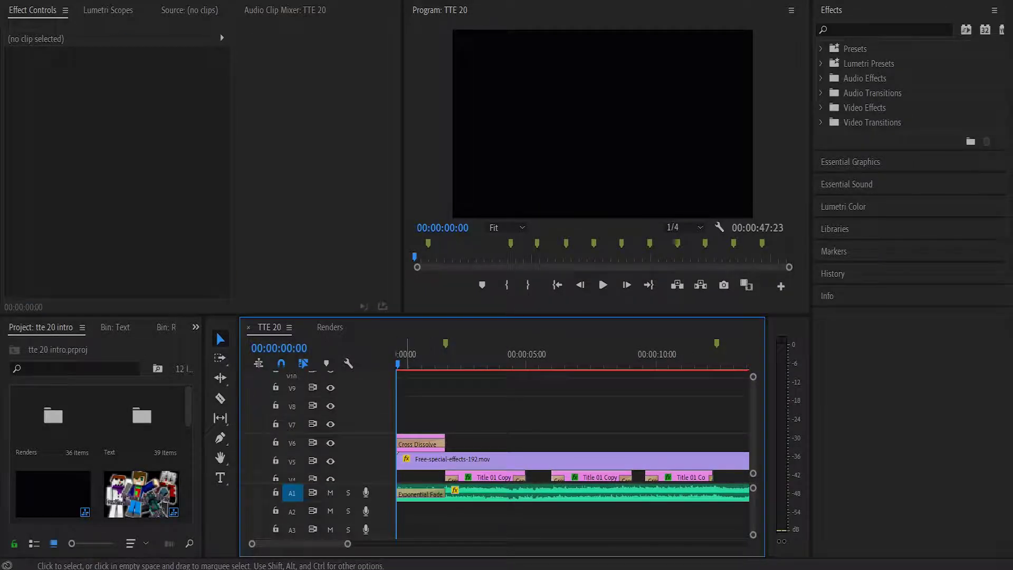
click(420, 436)
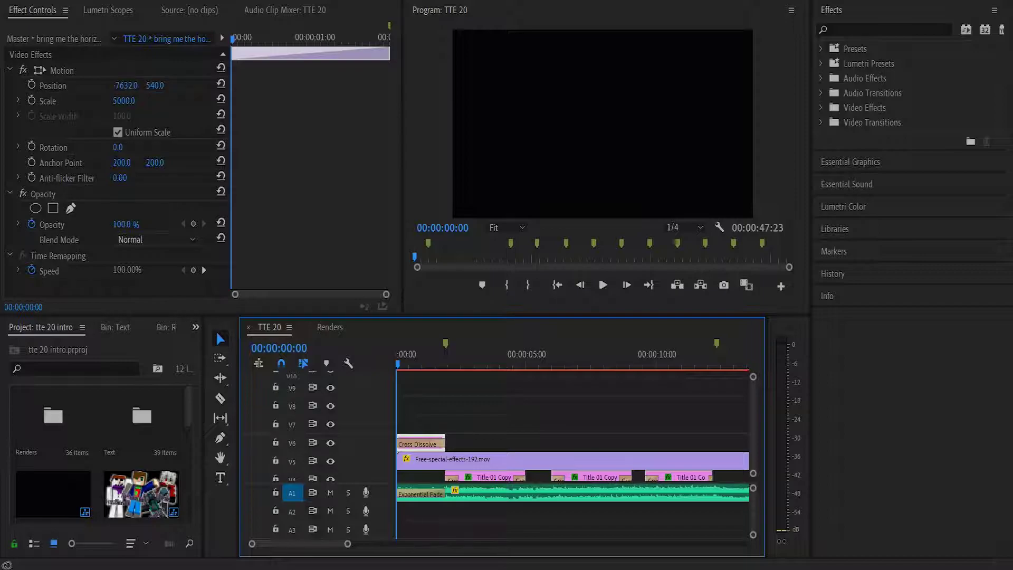
scroll(104, 453, down, 2)
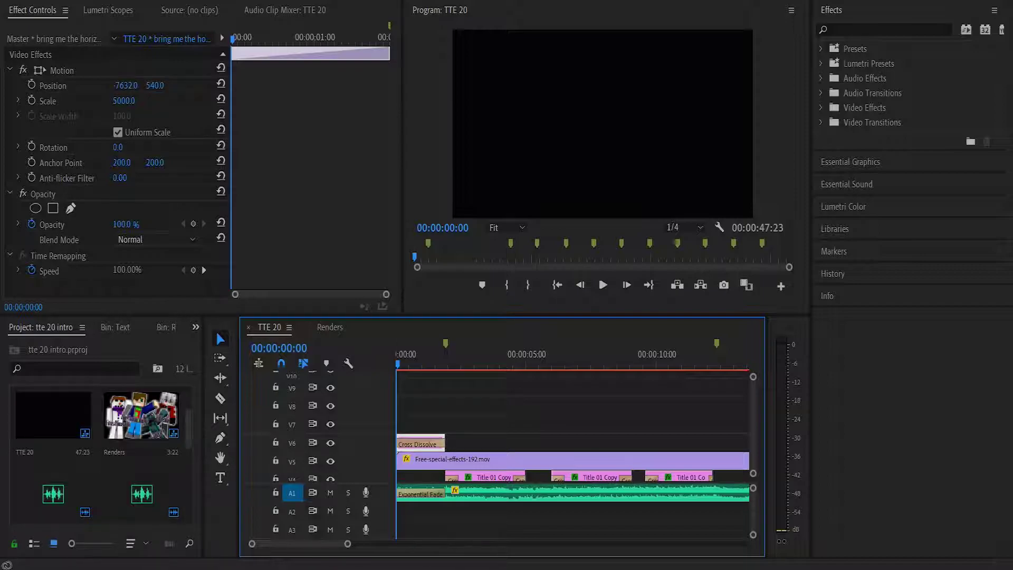
scroll(141, 460, down, 4)
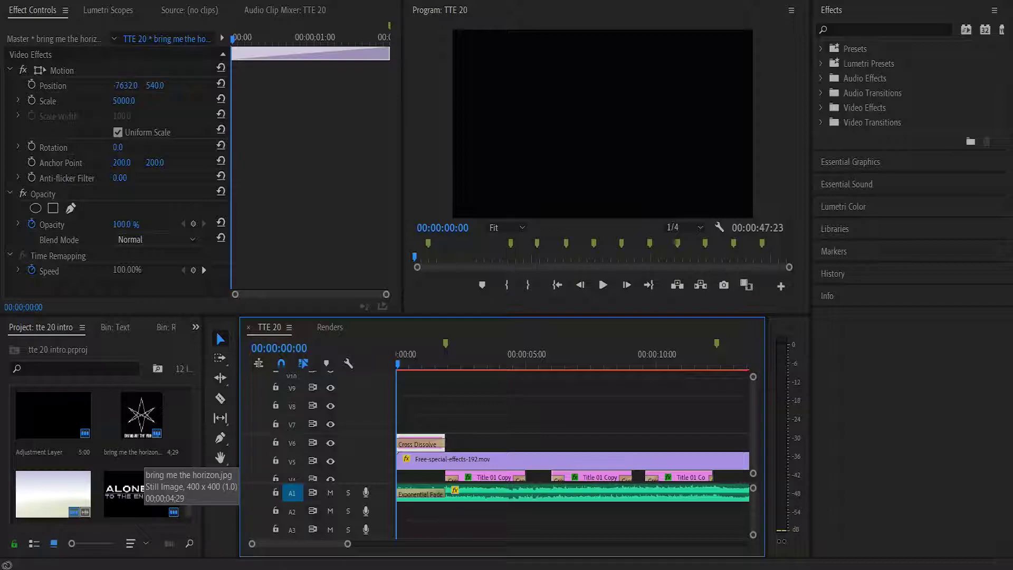
drag(347, 543, 308, 543)
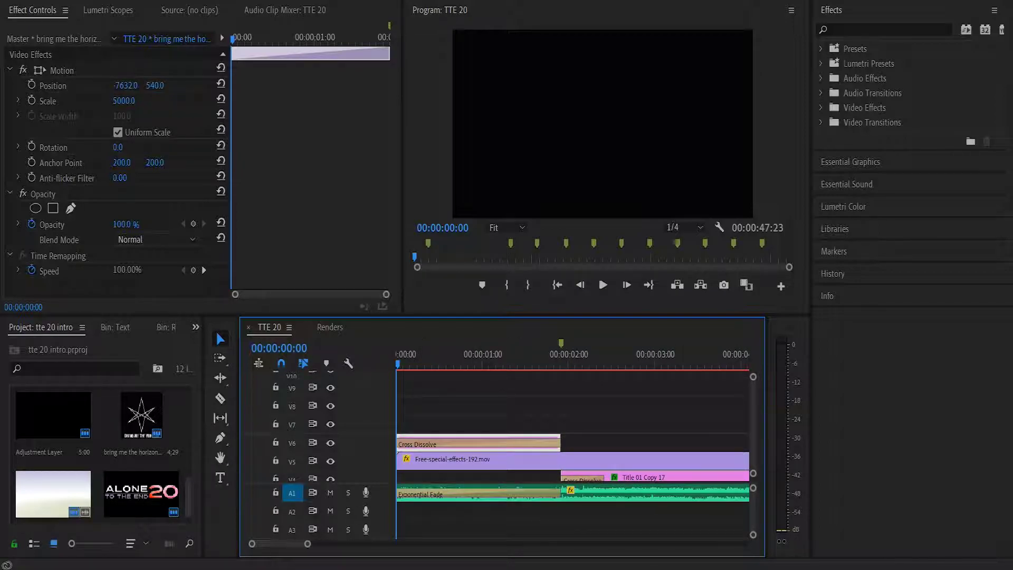
Step: Preview the opening of the TTE 20 sequence from 00:00:00:00, stopping at 00:00:01:23
key(space)
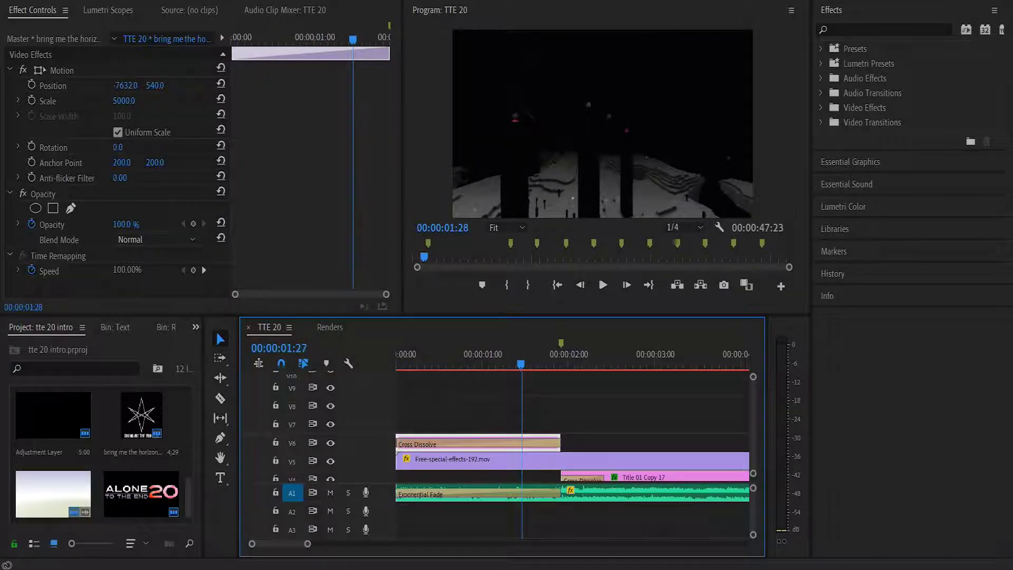
key(space)
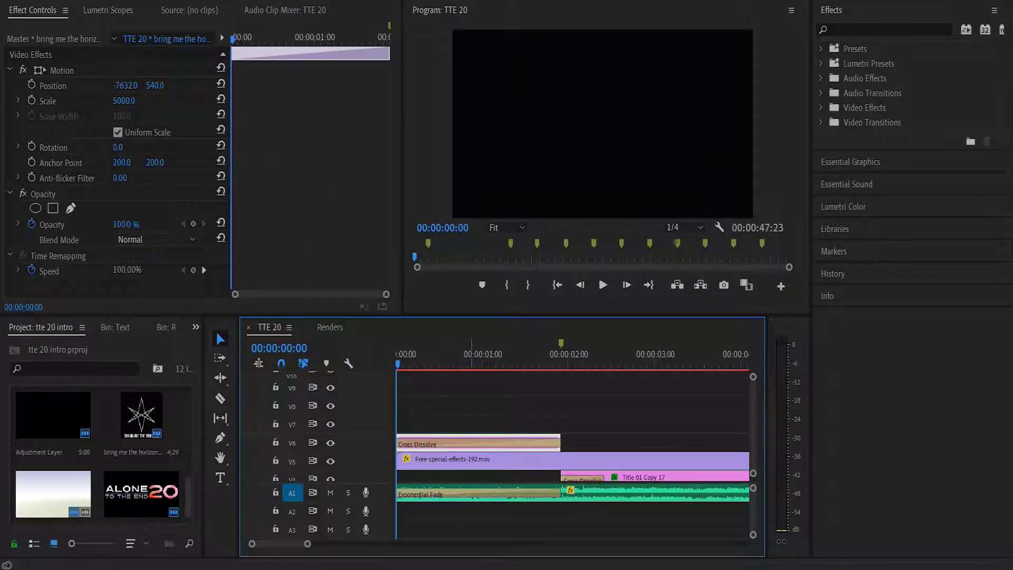
key(space)
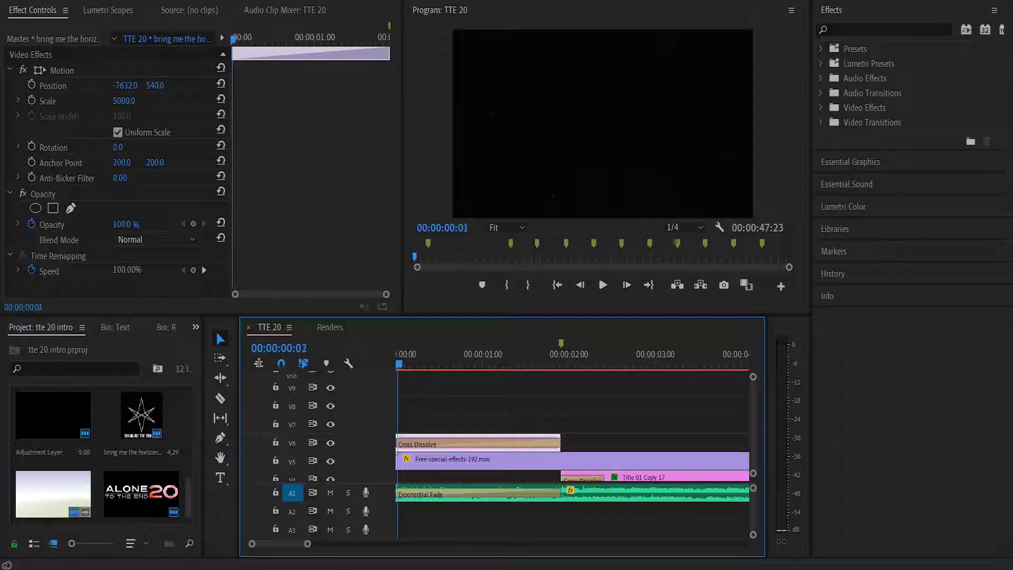
drag(455, 363, 516, 363)
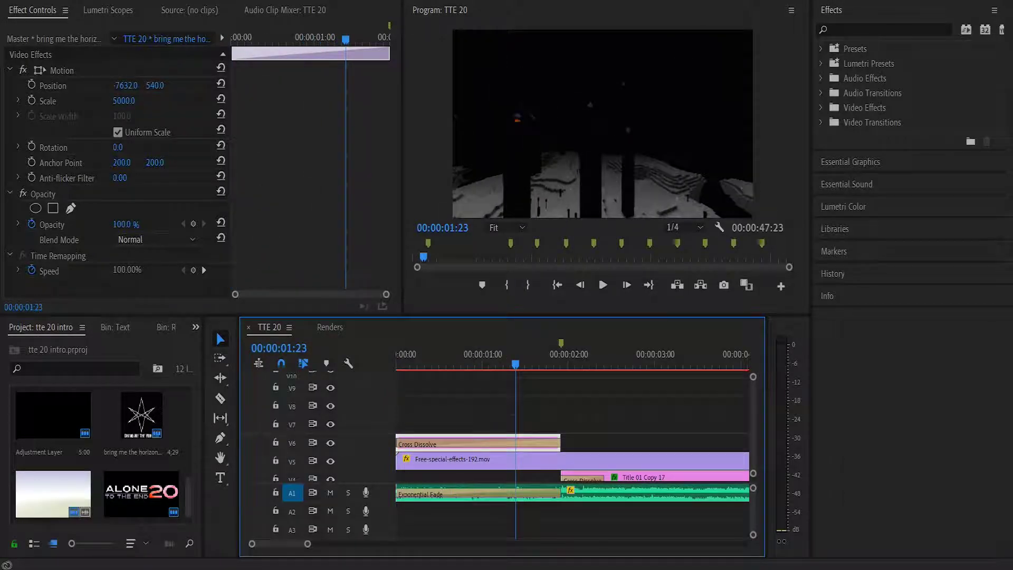
drag(747, 425, 752, 433)
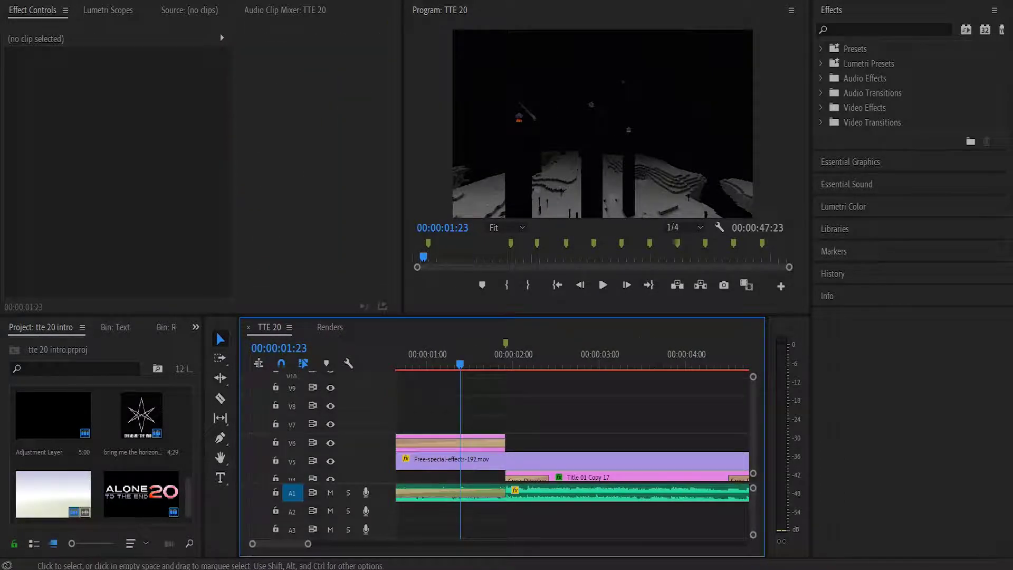
scroll(573, 427, up, 1)
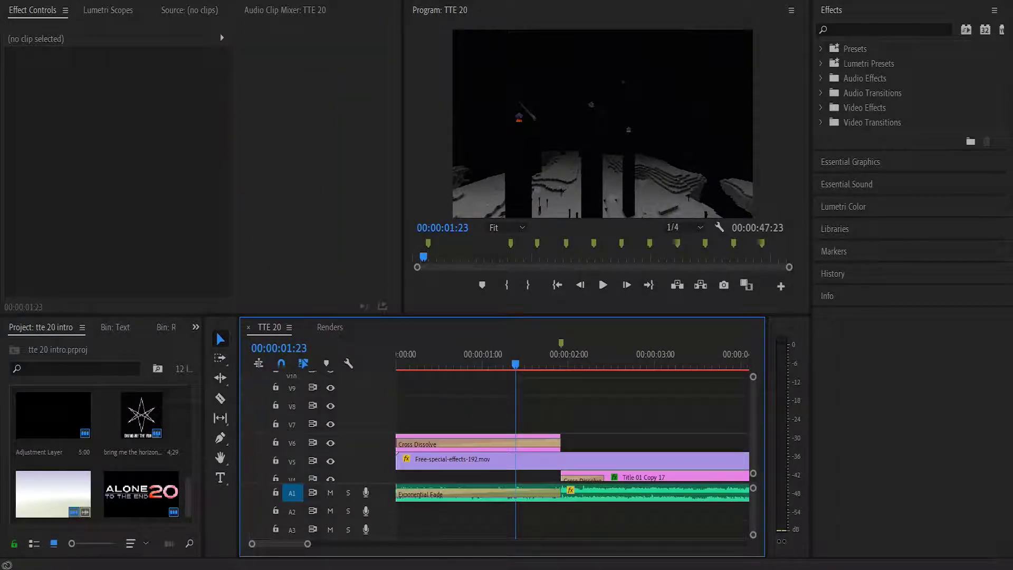
Step: Compare the effect settings of Free-special-effects-192.mov on V5 and end opener.mp4 on V1, scrubbing the playhead to 00:00:01:22
click(572, 460)
scroll(572, 427, down, 3)
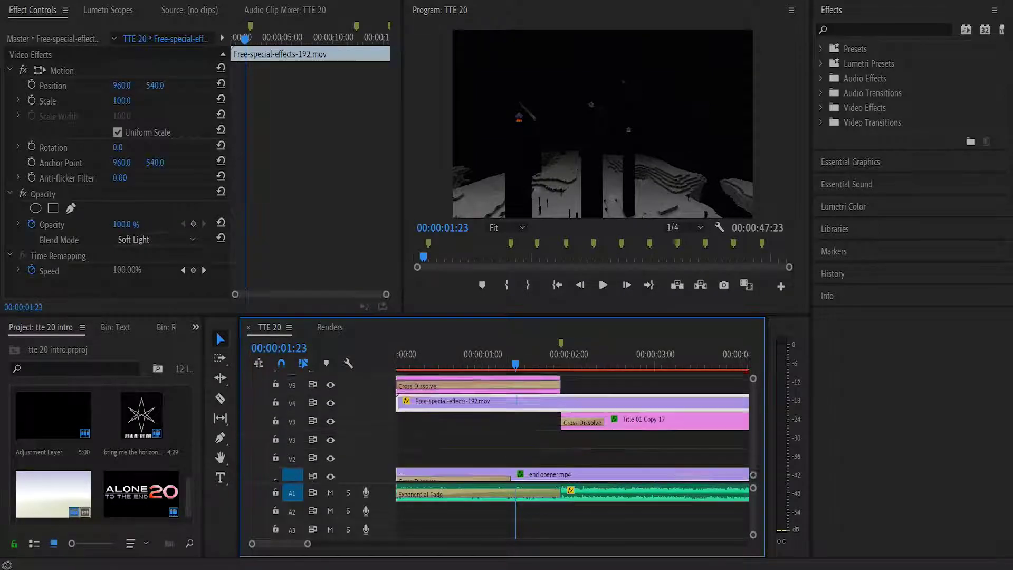
click(538, 466)
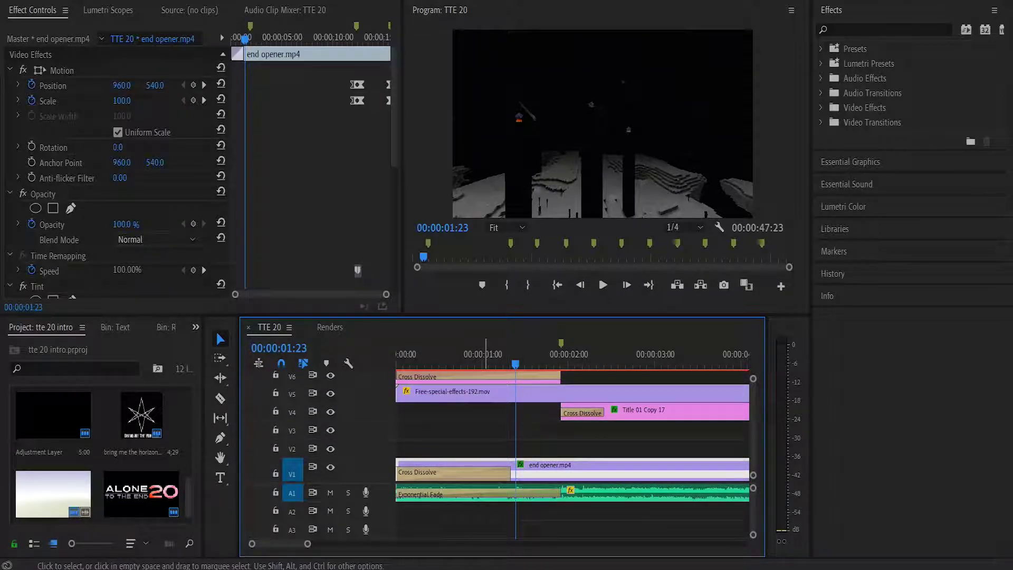
click(485, 393)
drag(515, 363, 460, 364)
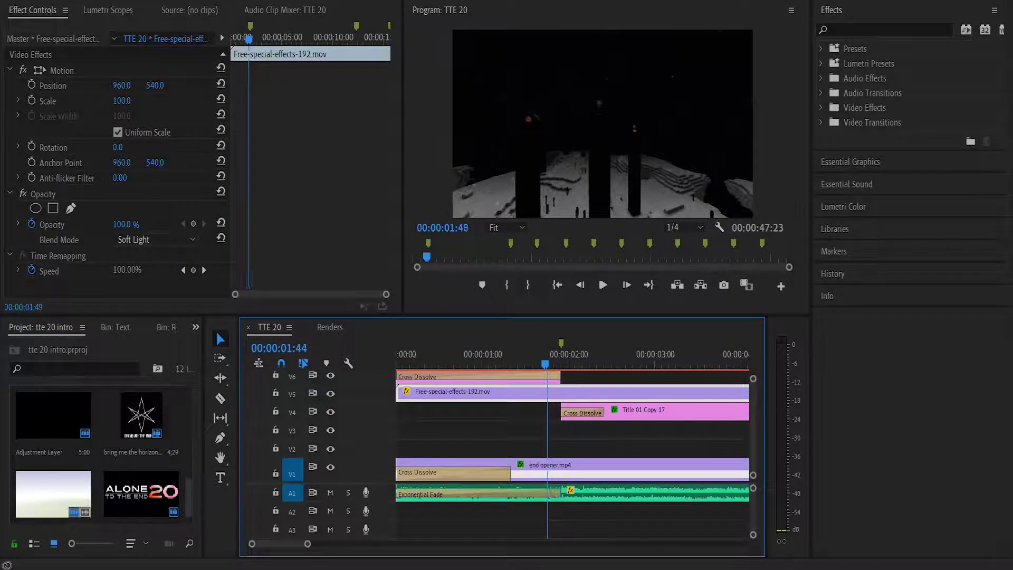
drag(531, 364, 472, 363)
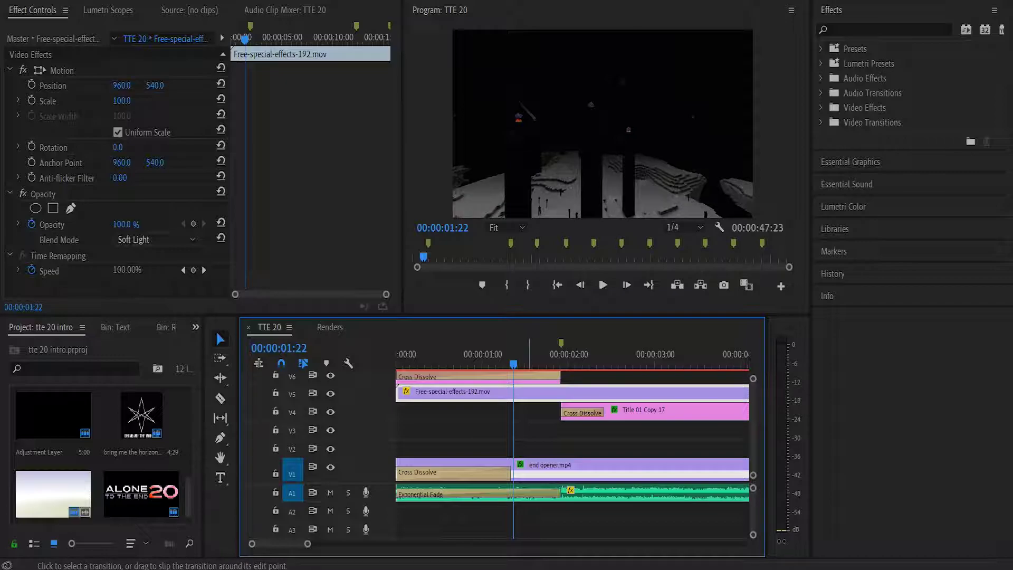
Step: Check the first V6 clip's settings and the blend mode options of Free-special-effects-192.mov at 00:00:01:29
click(478, 375)
click(478, 382)
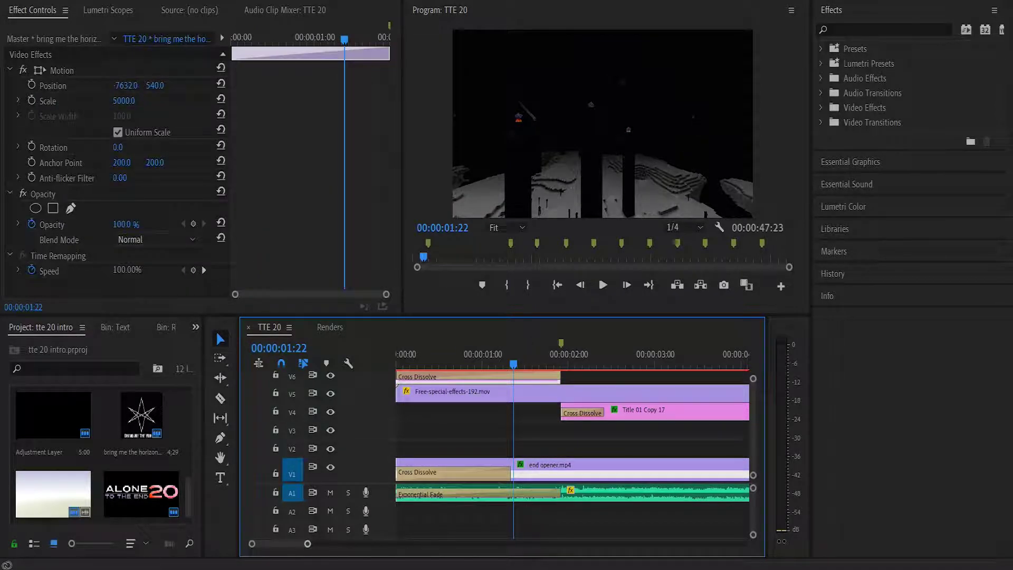
key(minus)
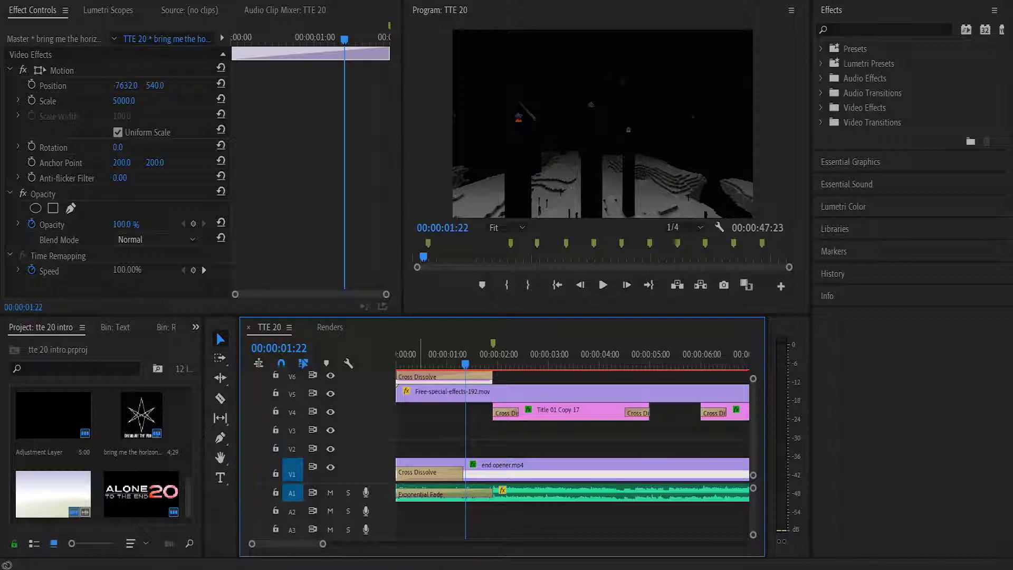
mouse_move(464, 364)
mouse_down()
mouse_move(396, 363)
mouse_move(445, 363)
mouse_up()
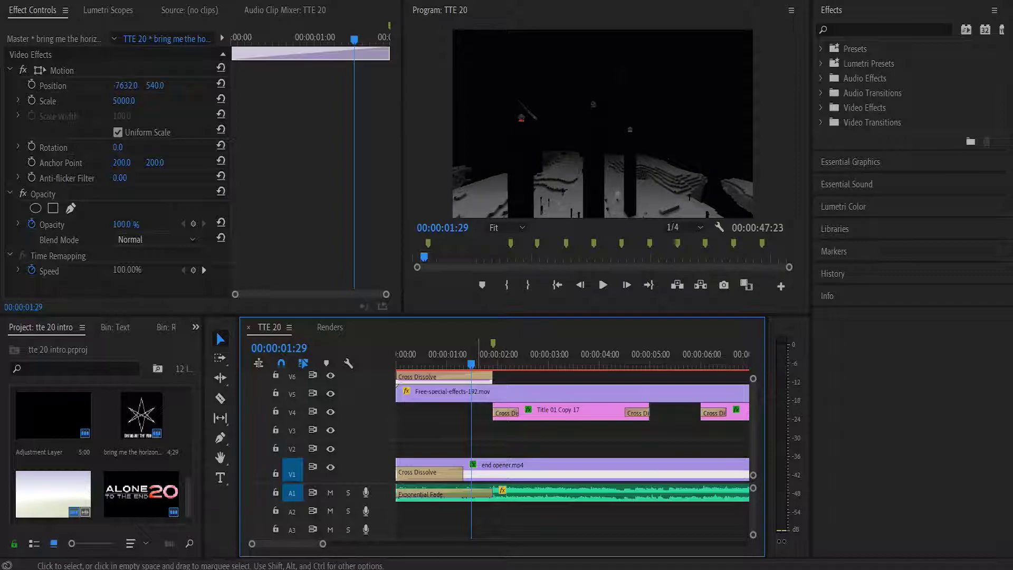
click(478, 393)
click(155, 239)
click(156, 239)
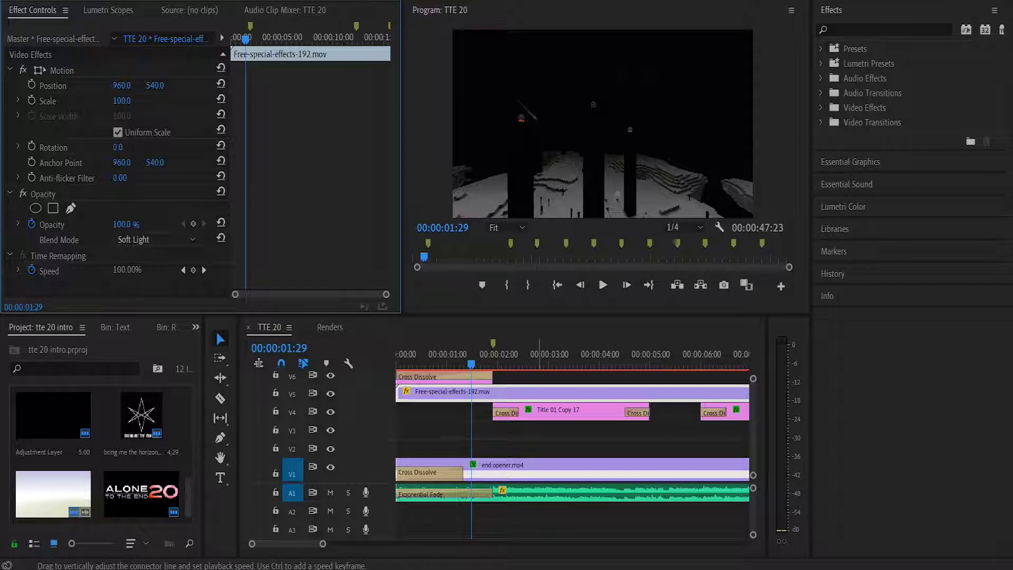
Step: Review the Tint and Change to Color settings applied to end opener.mp4 on V1
click(526, 465)
scroll(116, 174, down, 5)
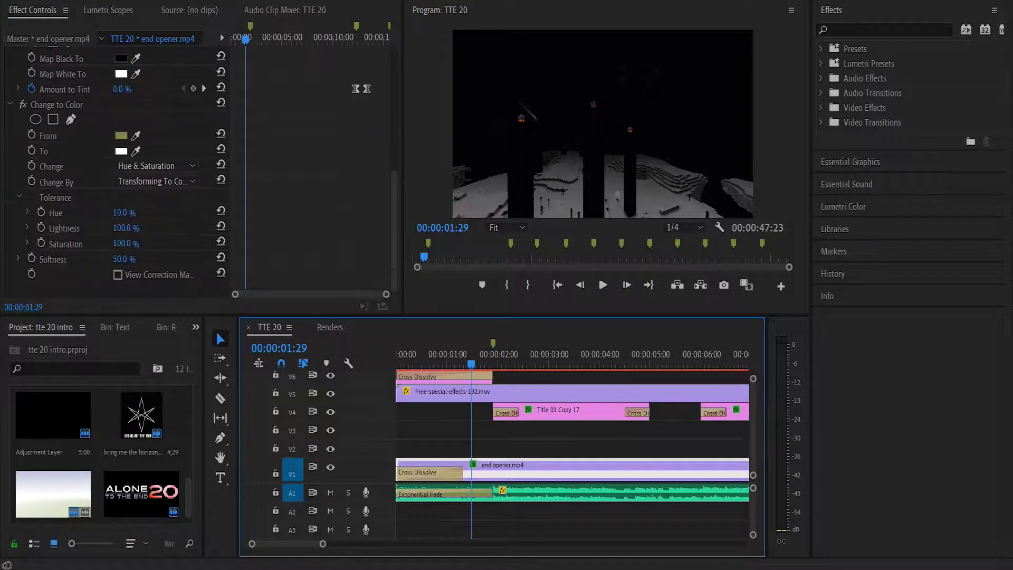
scroll(117, 174, up, 3)
drag(323, 542, 331, 543)
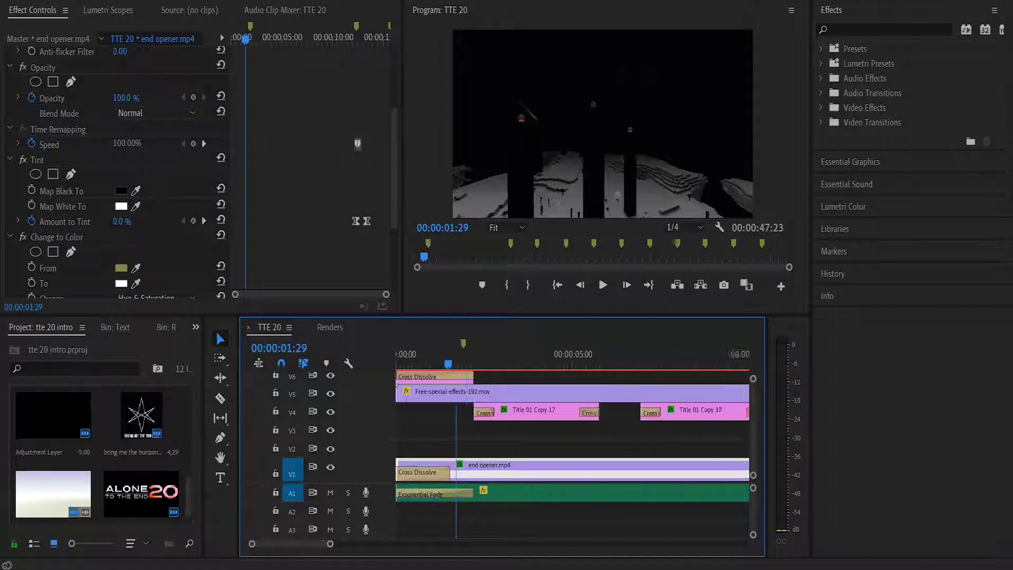
key(minus)
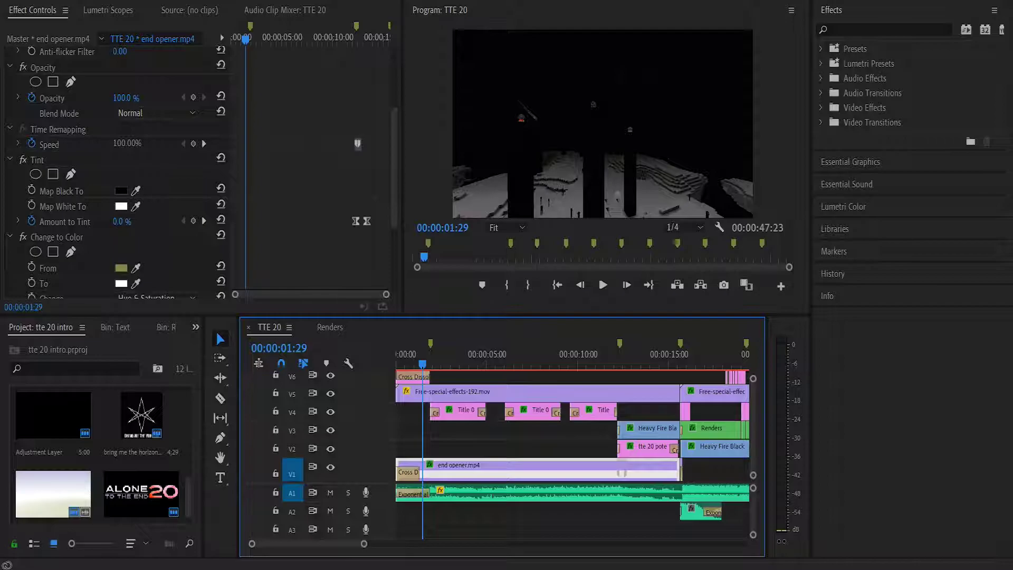
key(=)
key(minus)
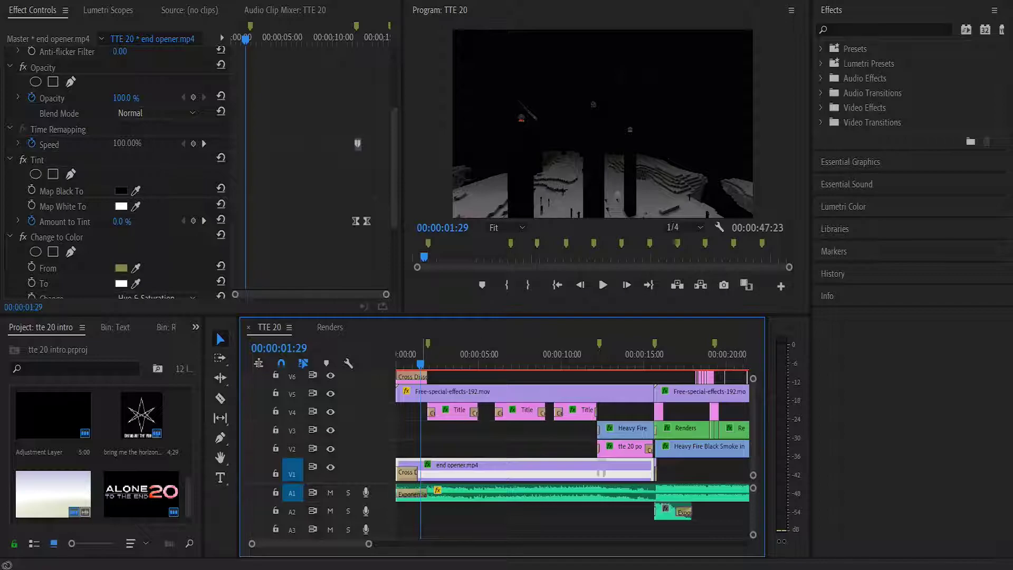
Step: Advance the playhead through the opening titles to 00:00:07:13
key(Right)
key(Right)
key(Right)
key(Right)
key(Right)
key(Right)
key(Right)
key(Right)
key(Right)
key(Right)
key(Right)
key(Right)
key(Right)
key(Right)
key(Right)
key(Right)
key(Right)
key(Right)
key(Right)
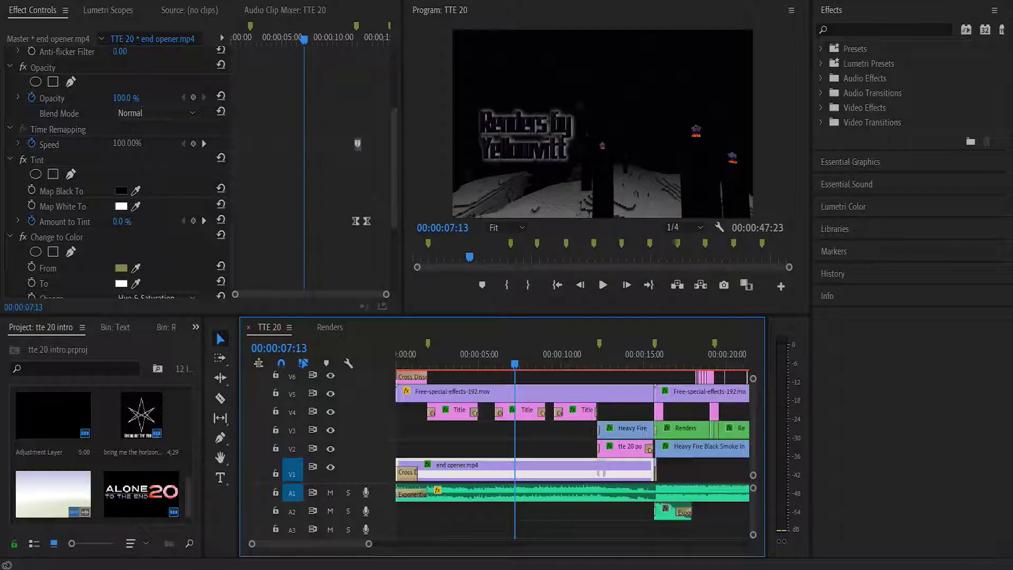
Step: Check the end opener.mp4 footage at several points against its Change to Color settings, ending at 00:00:06:28
click(406, 354)
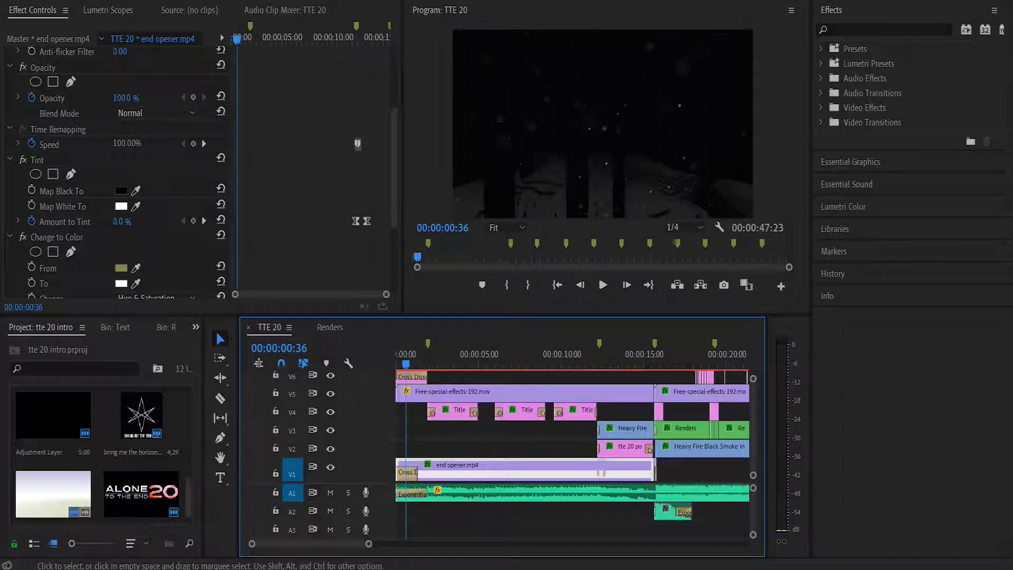
scroll(116, 172, down, 1)
click(445, 354)
scroll(116, 171, down, 2)
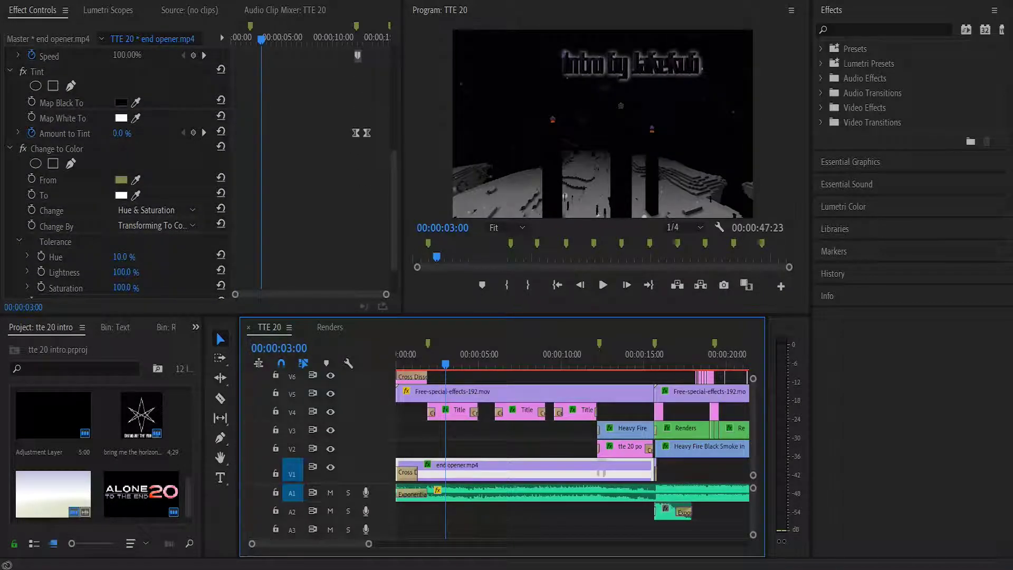
scroll(121, 174, up, 1)
mouse_move(337, 38)
mouse_down()
mouse_move(365, 38)
mouse_move(338, 37)
mouse_up()
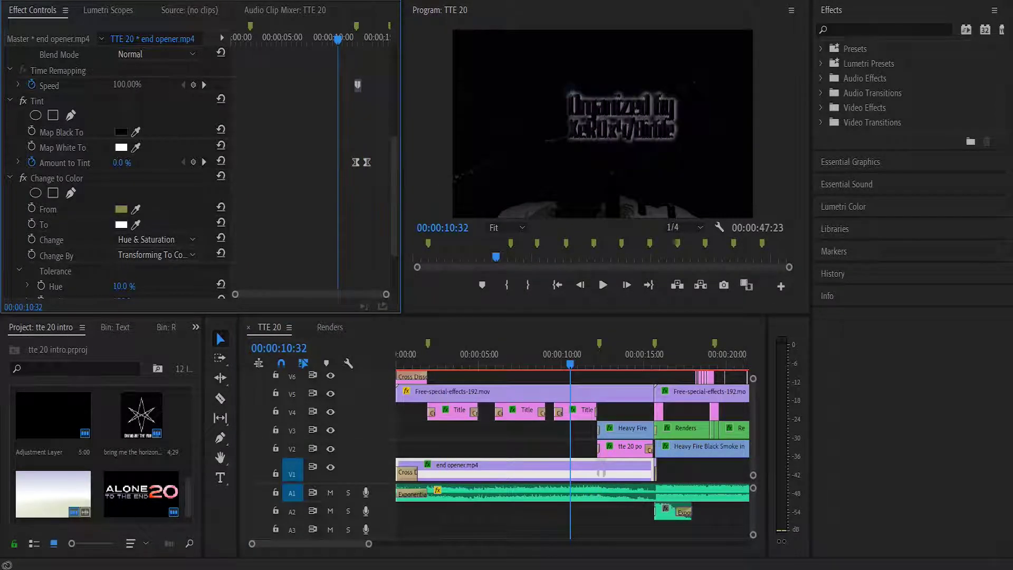
scroll(121, 174, down, 3)
scroll(122, 174, up, 3)
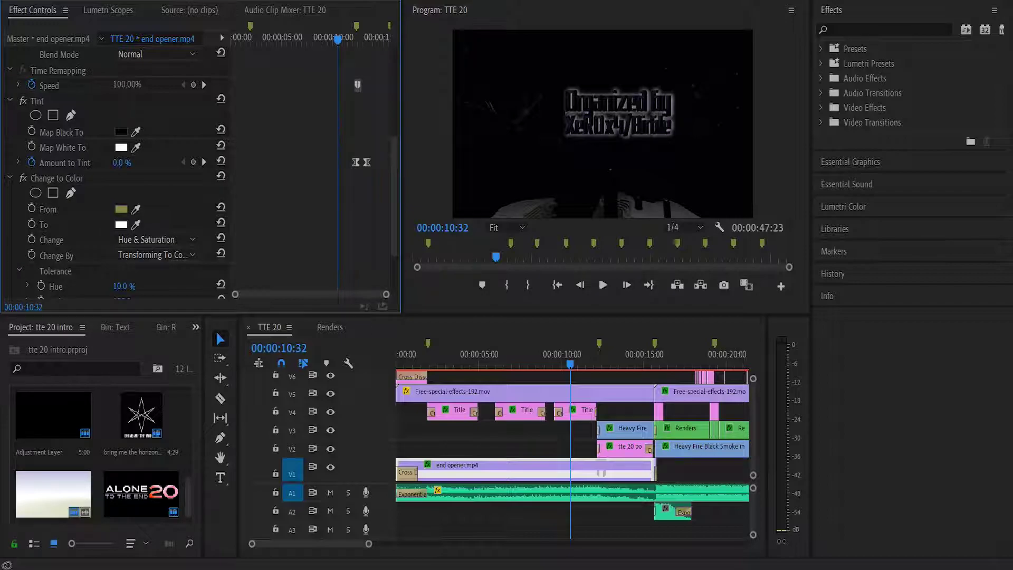
scroll(121, 174, down, 3)
click(502, 363)
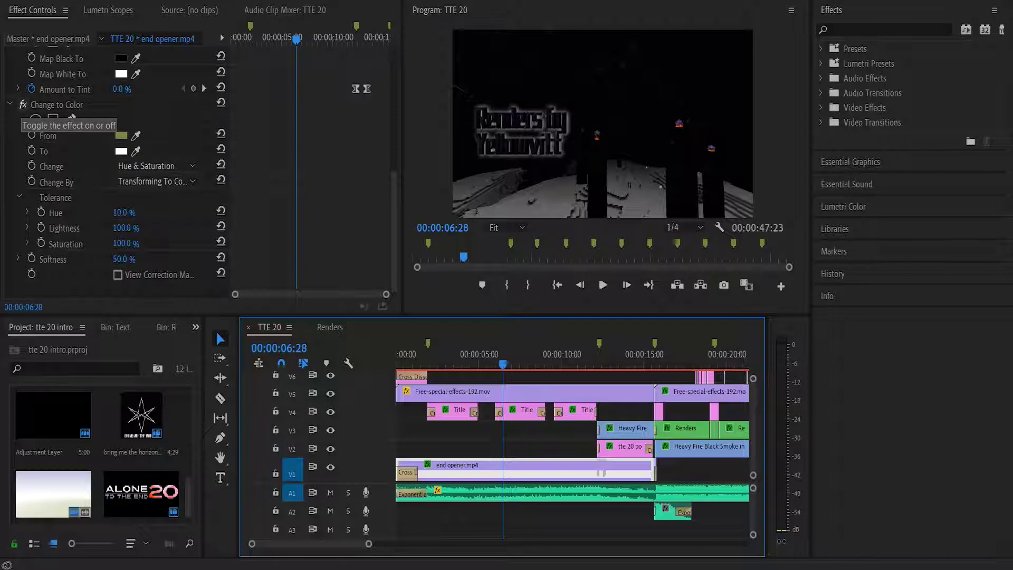
Step: Switch the Change to Color effect on end opener.mp4 off and back on to compare the footage
click(23, 105)
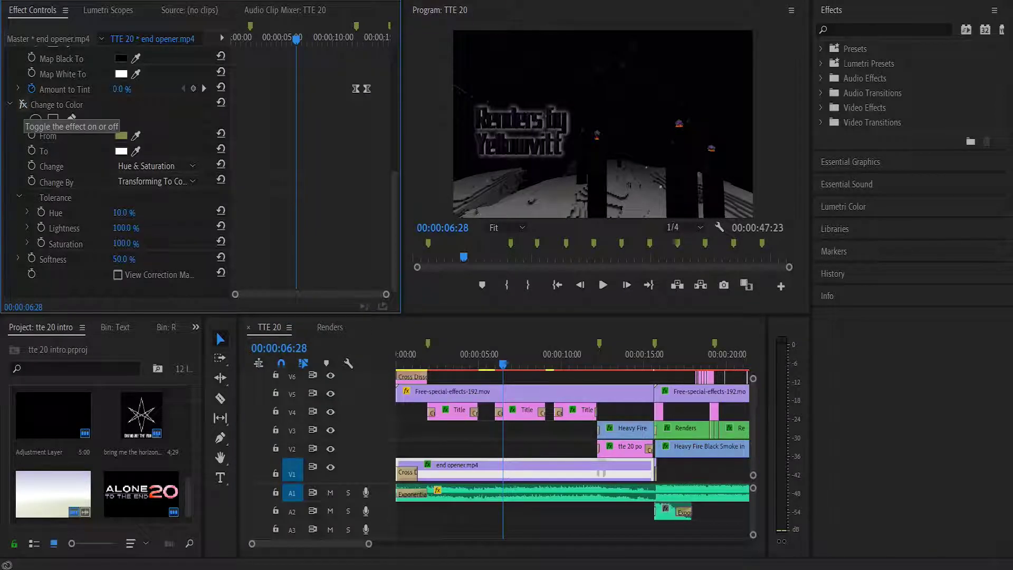
click(23, 105)
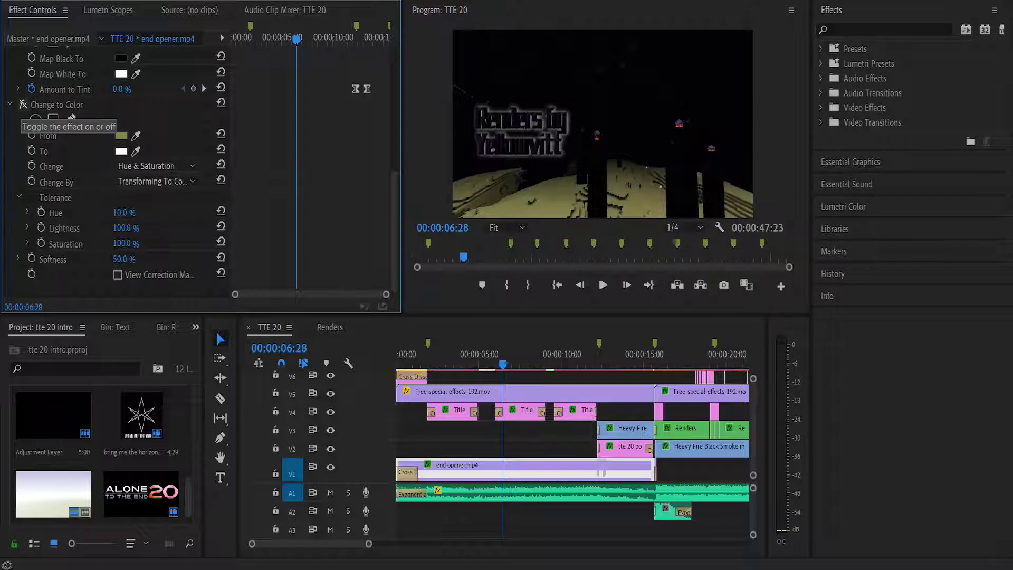
click(23, 105)
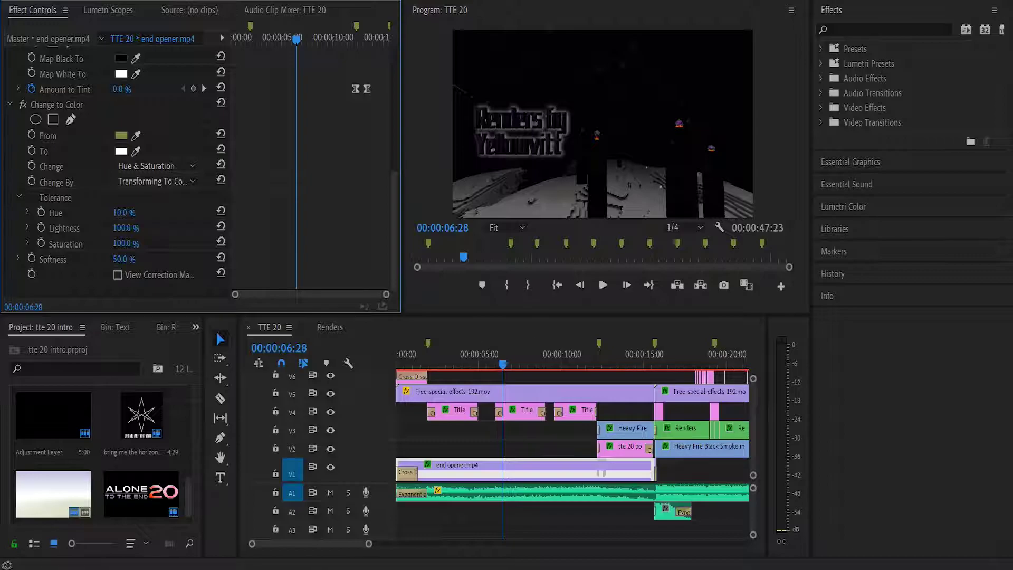
Step: Inspect the motion settings of the first title clip on V4 and scrub back near its start at 00:00:02:03
click(457, 354)
click(455, 411)
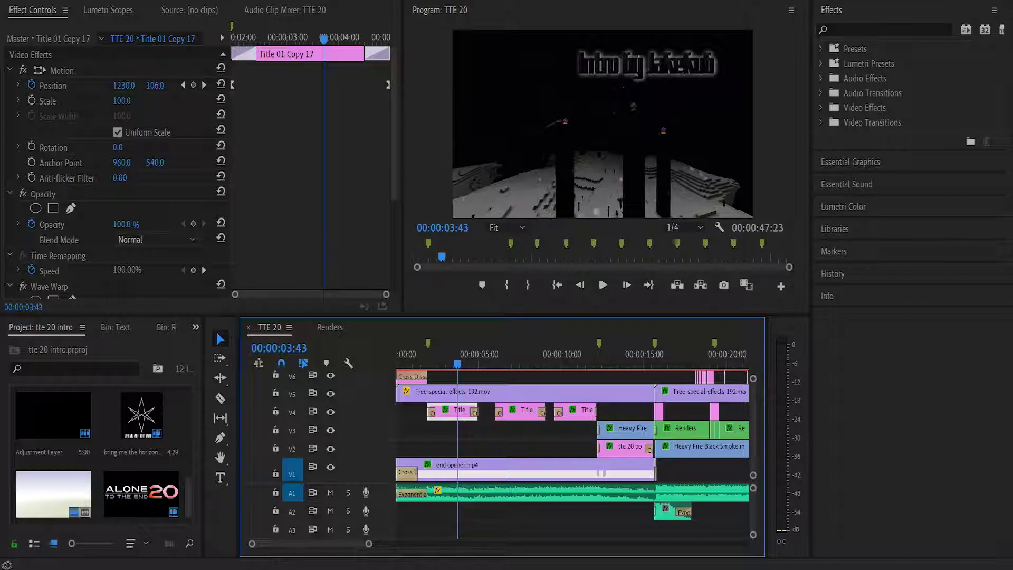
drag(324, 39, 238, 38)
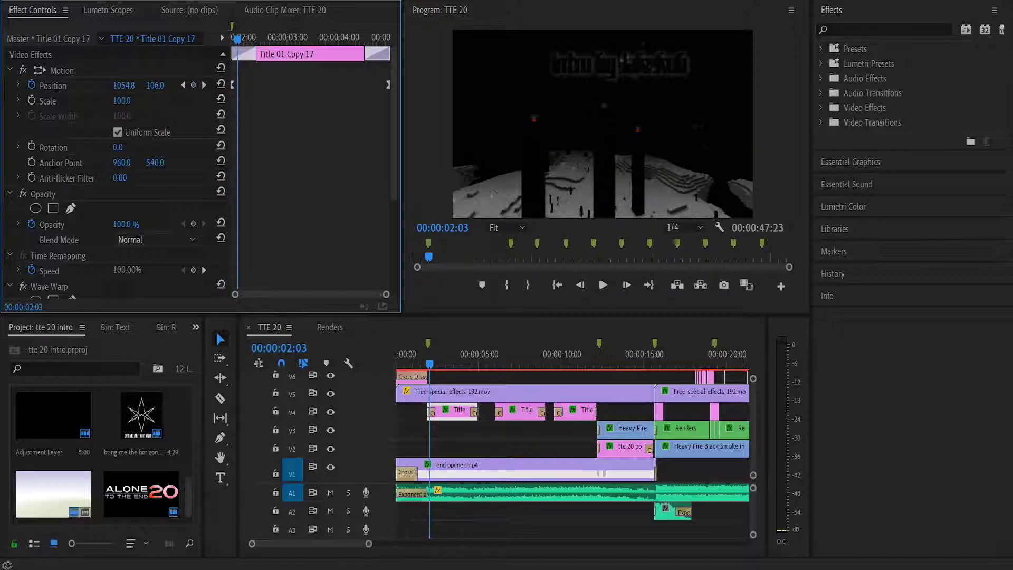
Step: Play and scrub through the first title clip on V4 to check its Position animation, ending at 00:00:04:00
mouse_move(237, 38)
mouse_down()
mouse_move(384, 38)
mouse_move(242, 39)
mouse_up()
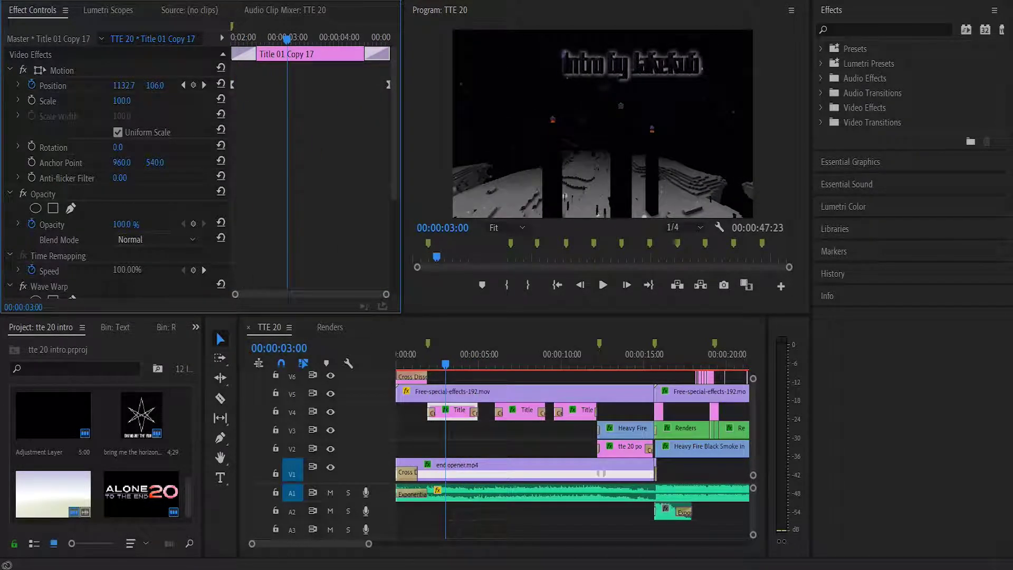
key(space)
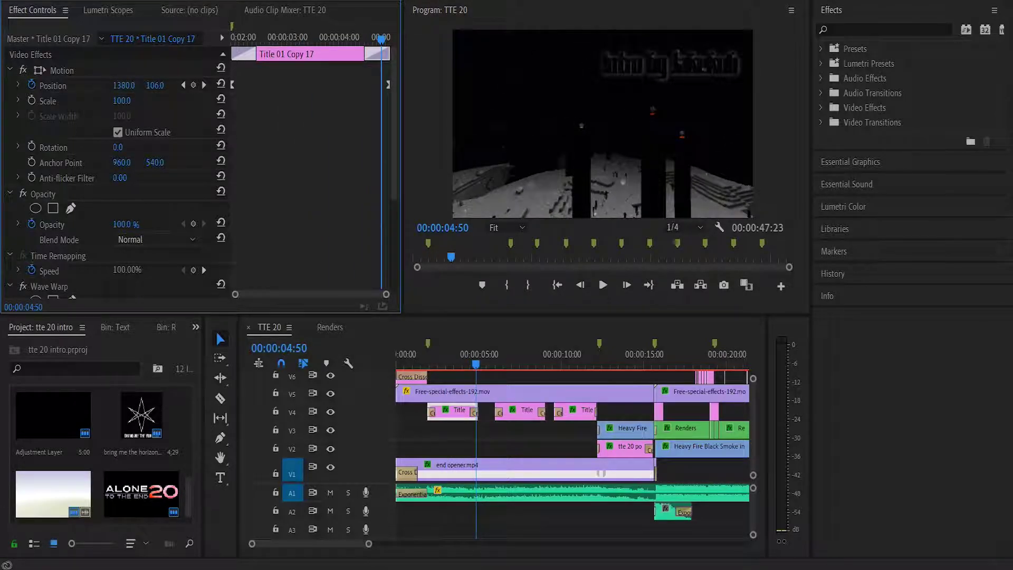
drag(381, 39, 231, 39)
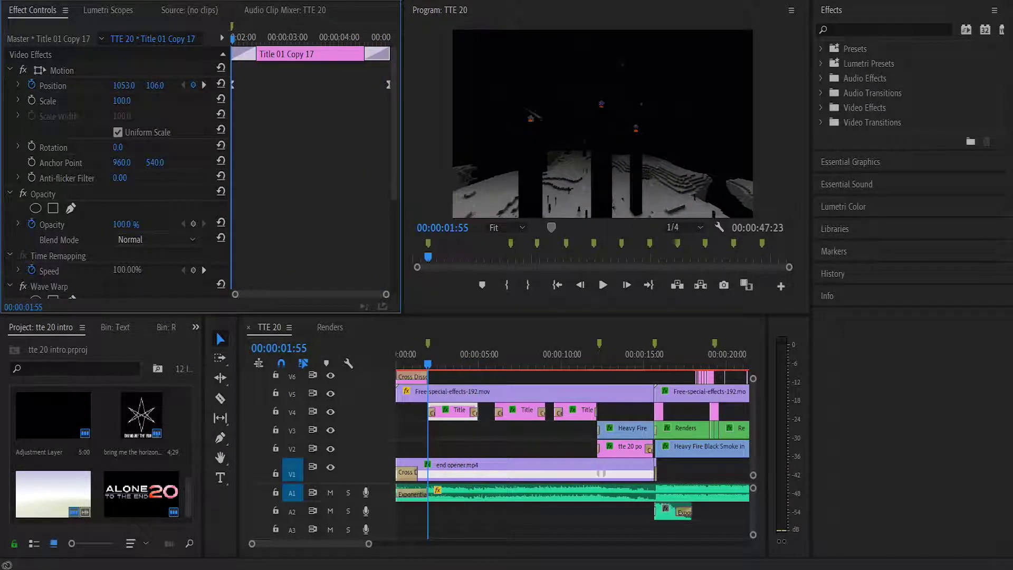
click(450, 364)
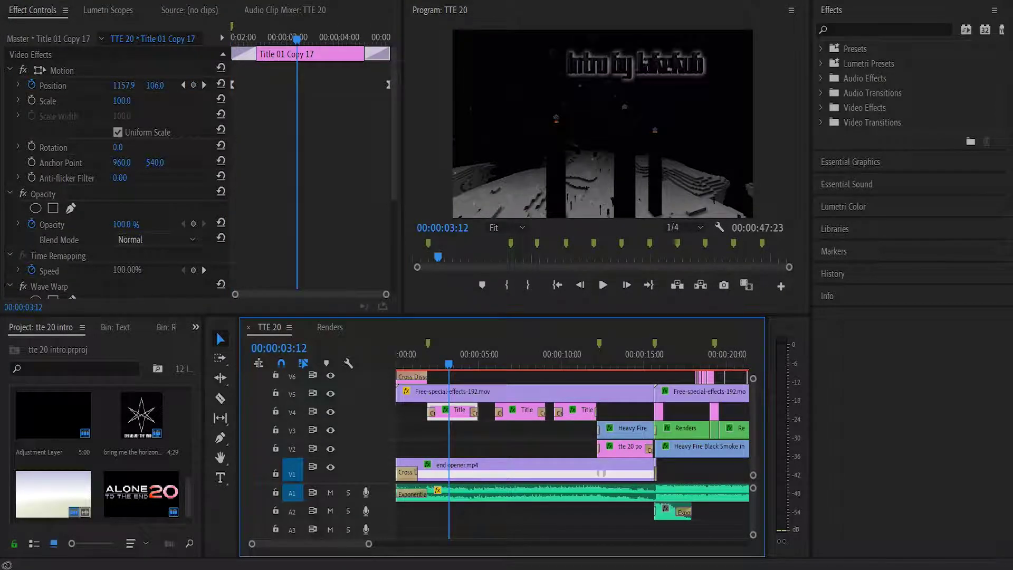
drag(297, 39, 339, 38)
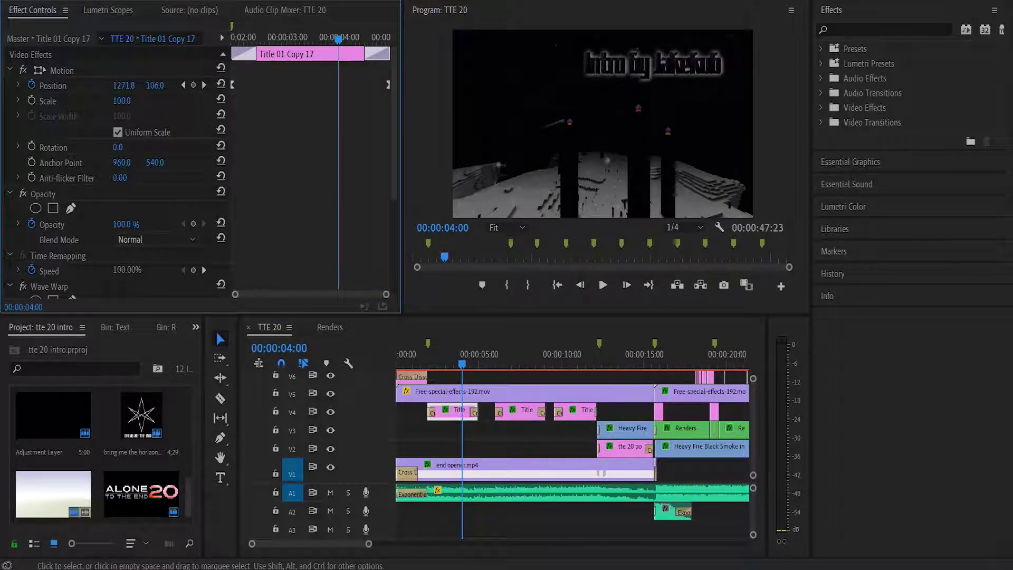
Step: Select the second title clip on V4 and review its Position animation from 00:00:06:00 to its fade-out, ending at 00:00:06:47
click(518, 354)
click(525, 412)
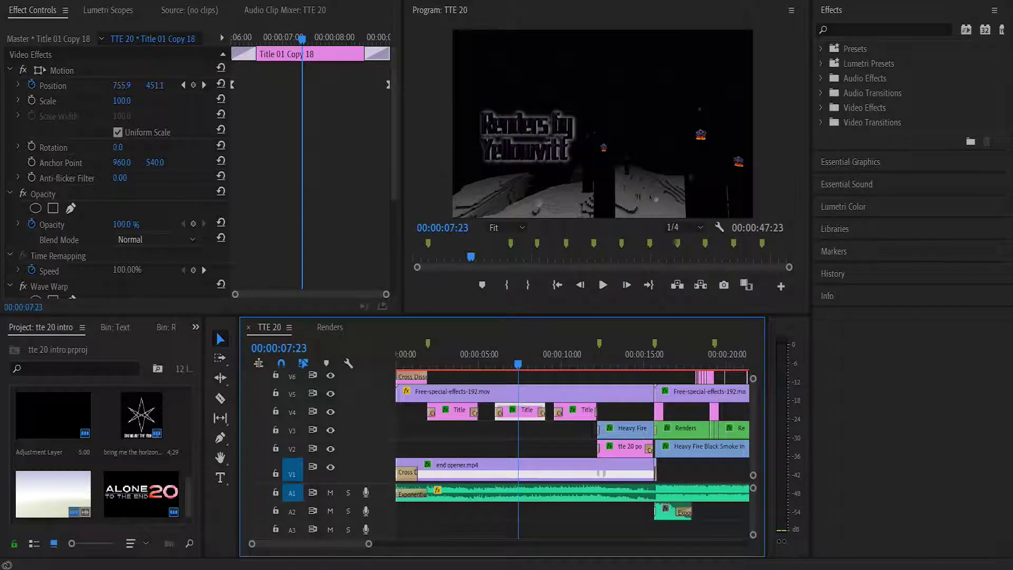
scroll(116, 174, down, 5)
scroll(117, 174, up, 5)
drag(301, 39, 231, 39)
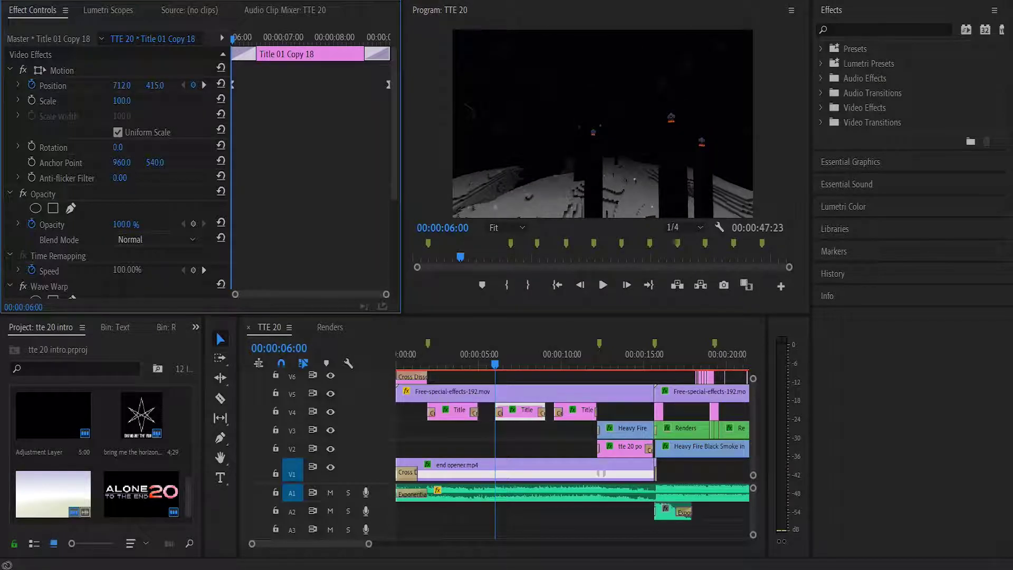
key(space)
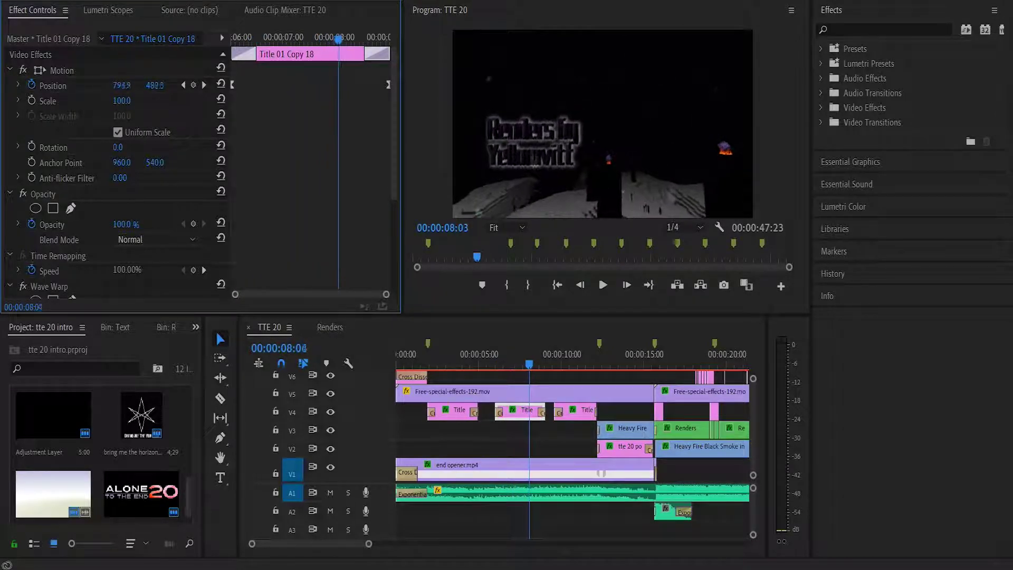
drag(374, 40, 277, 40)
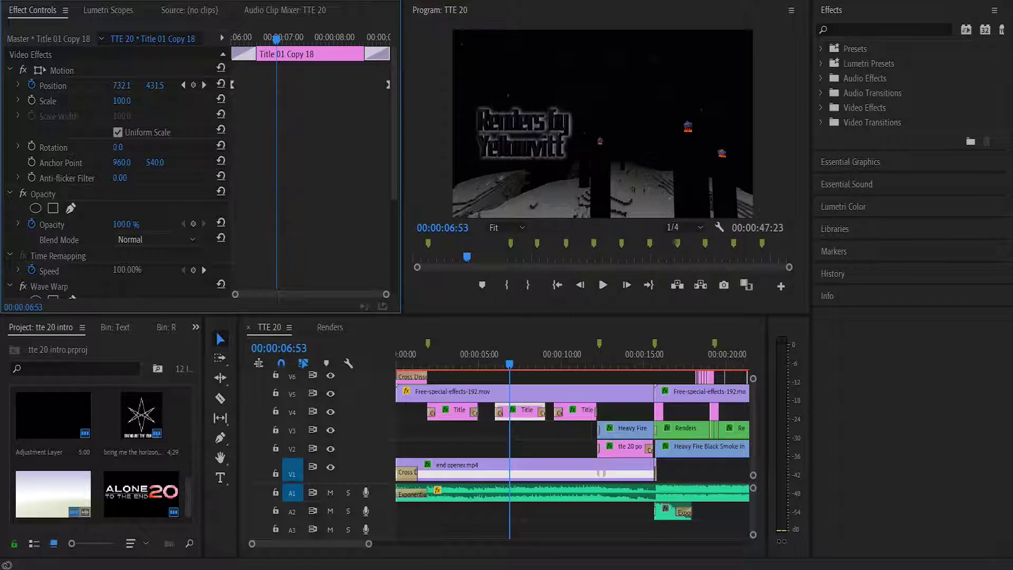
drag(276, 40, 386, 40)
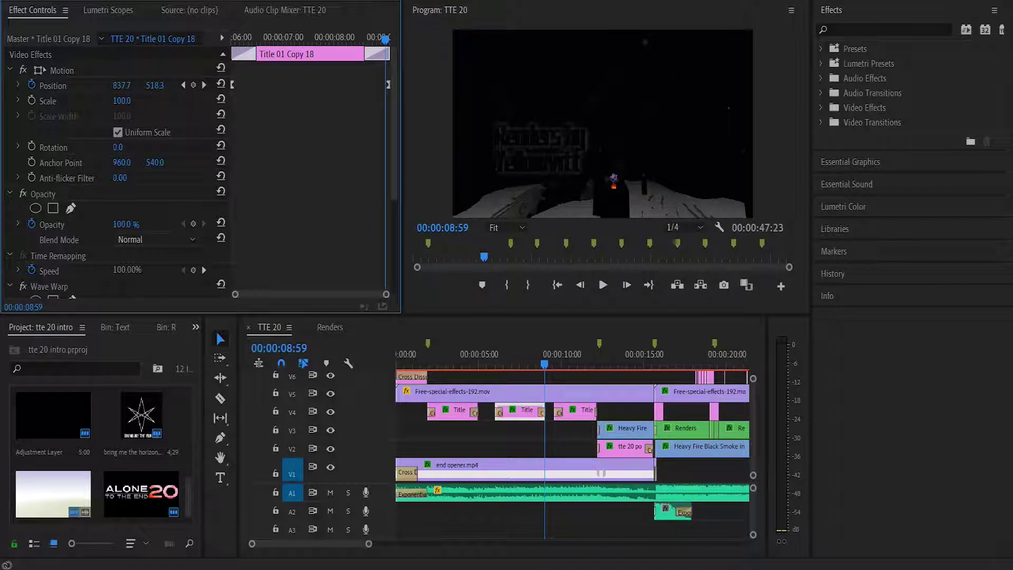
drag(386, 39, 270, 40)
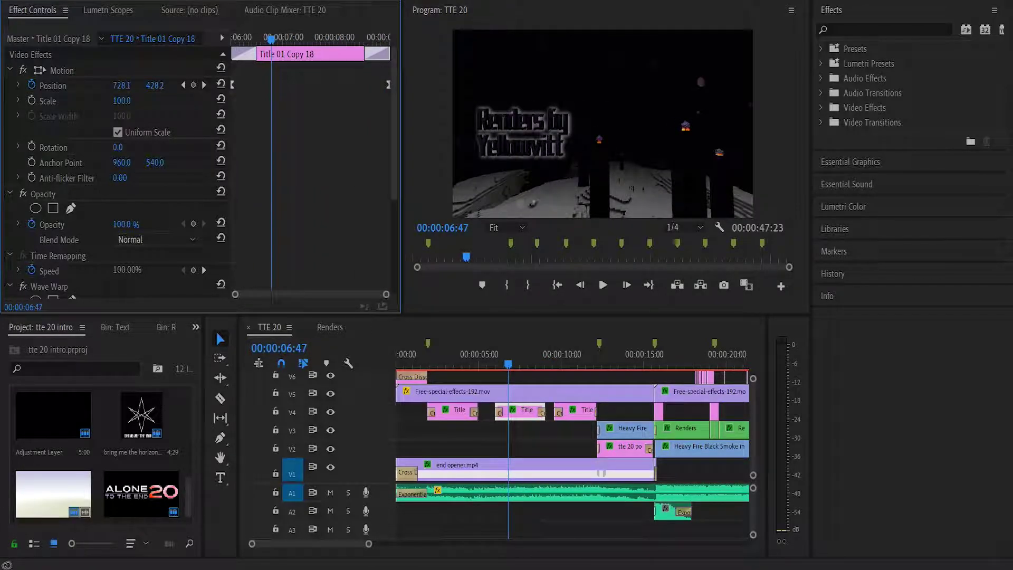
Step: Inspect the third title clip's motion and Wave Warp settings with the playhead at 00:00:11:00
click(575, 363)
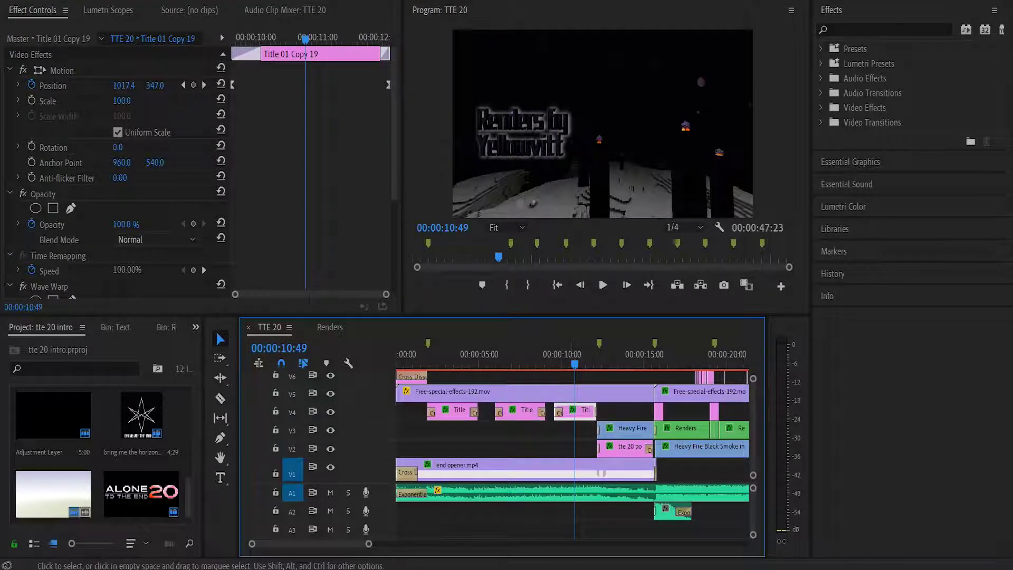
scroll(207, 172, down, 3)
scroll(206, 172, up, 3)
mouse_move(305, 40)
mouse_down()
mouse_move(232, 40)
mouse_move(378, 39)
mouse_move(276, 40)
mouse_move(362, 40)
mouse_move(316, 39)
mouse_up()
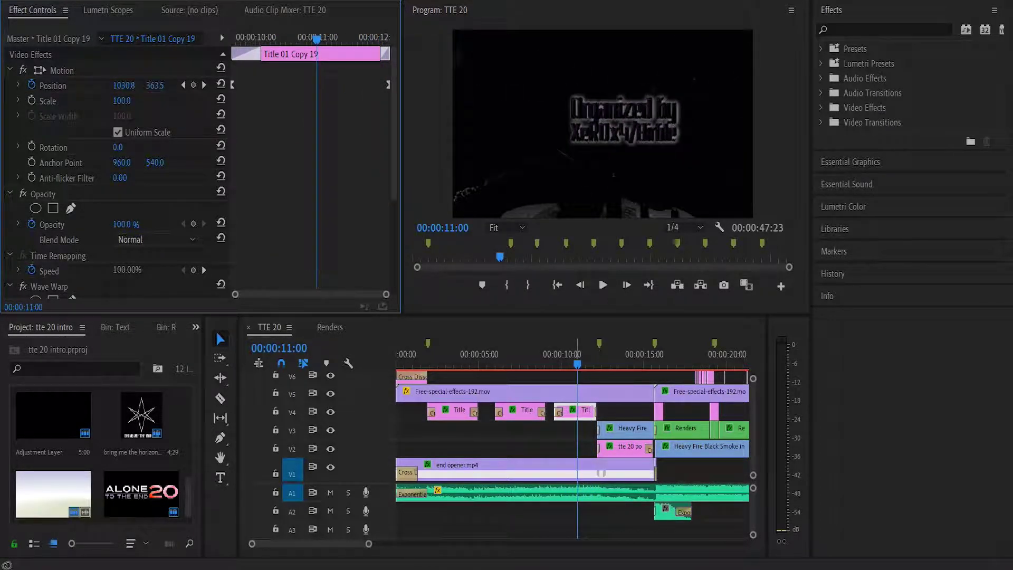
scroll(114, 174, down, 5)
scroll(114, 174, down, 1)
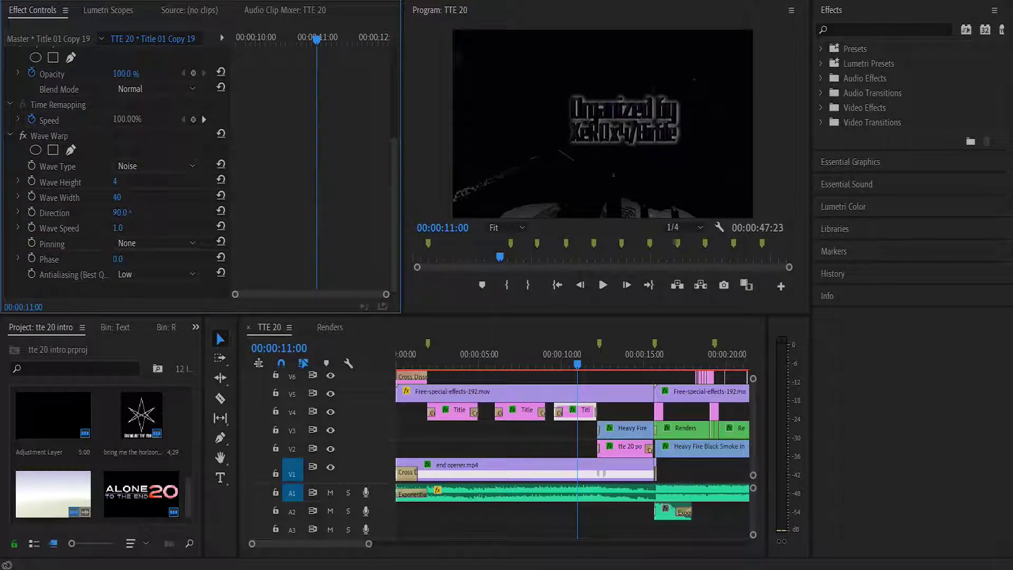
click(49, 135)
Step: Return to the second title clip at 00:00:06:59 and switch its Wave Warp effect off and on to compare
click(511, 354)
click(520, 430)
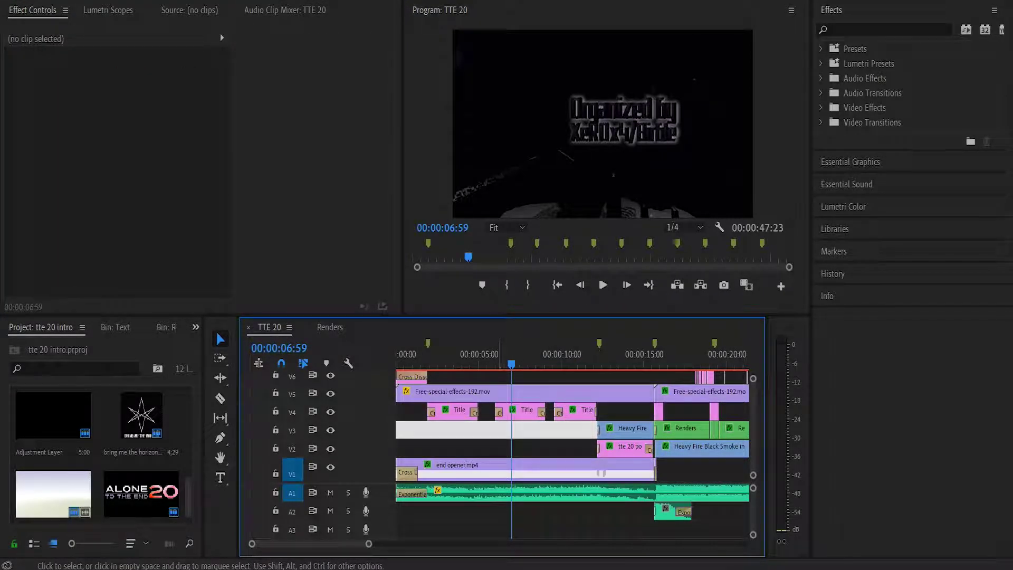
click(522, 412)
scroll(113, 174, down, 5)
click(22, 135)
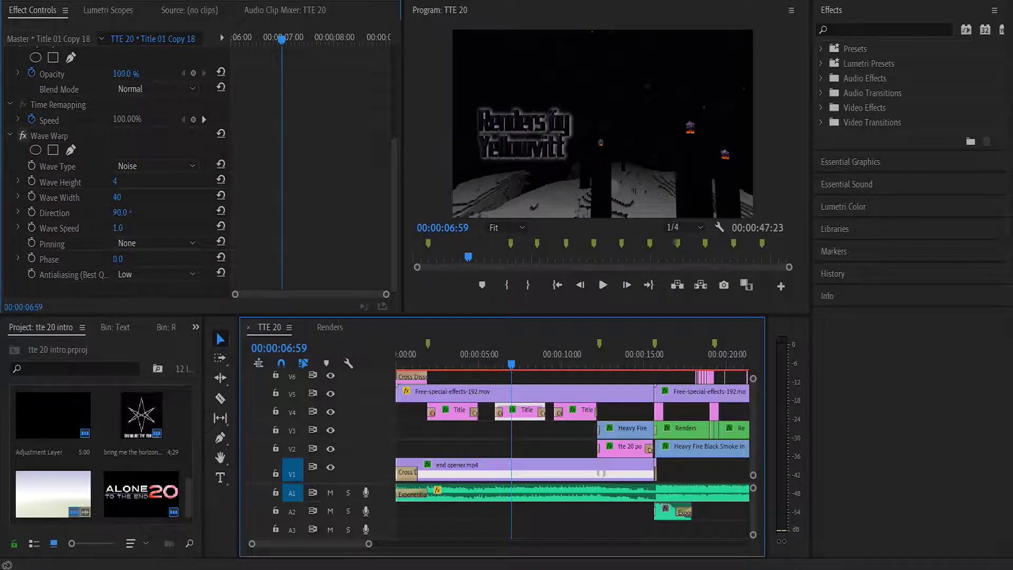
click(23, 136)
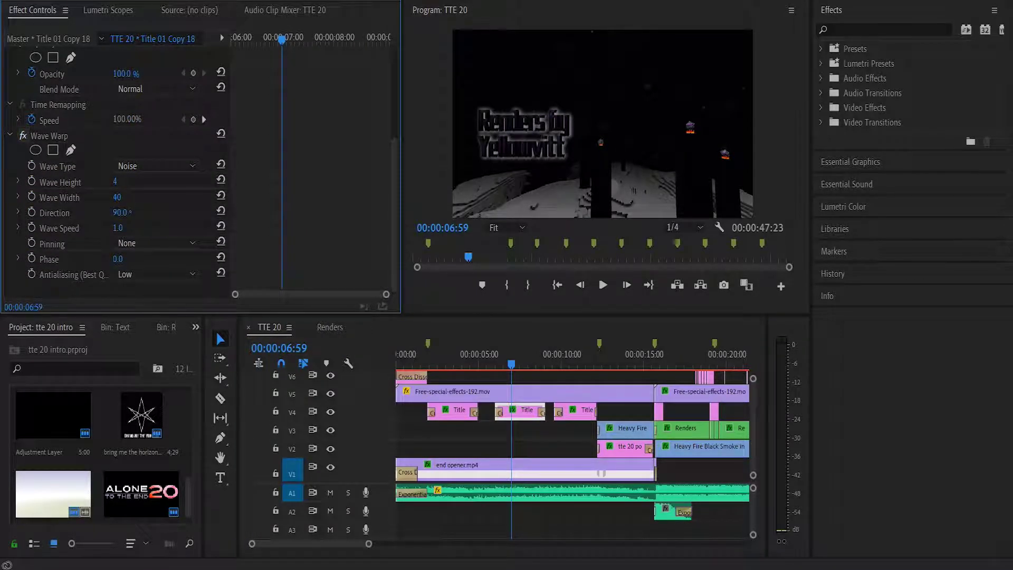
click(23, 136)
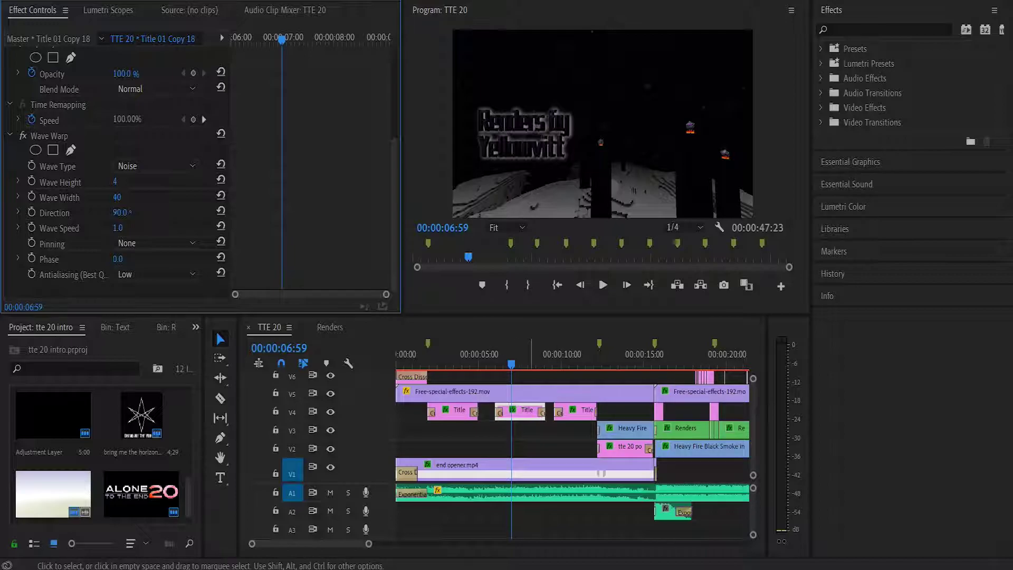
Step: Open the second title in the title editor, review its fill, outer stroke and shadow properties, and close it
double_click(525, 410)
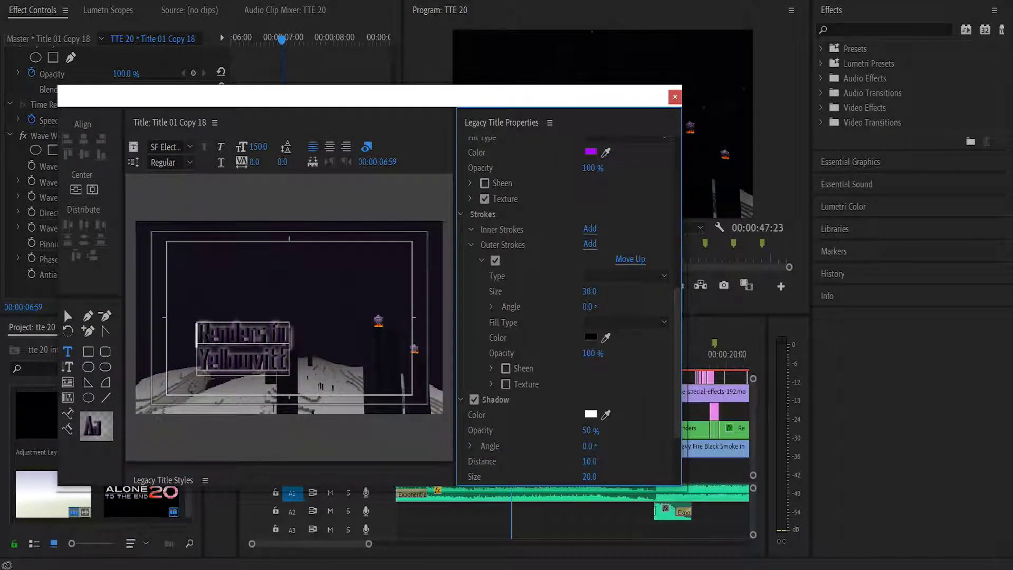
mouse_move(676, 362)
mouse_down()
mouse_move(676, 293)
mouse_move(677, 340)
mouse_up()
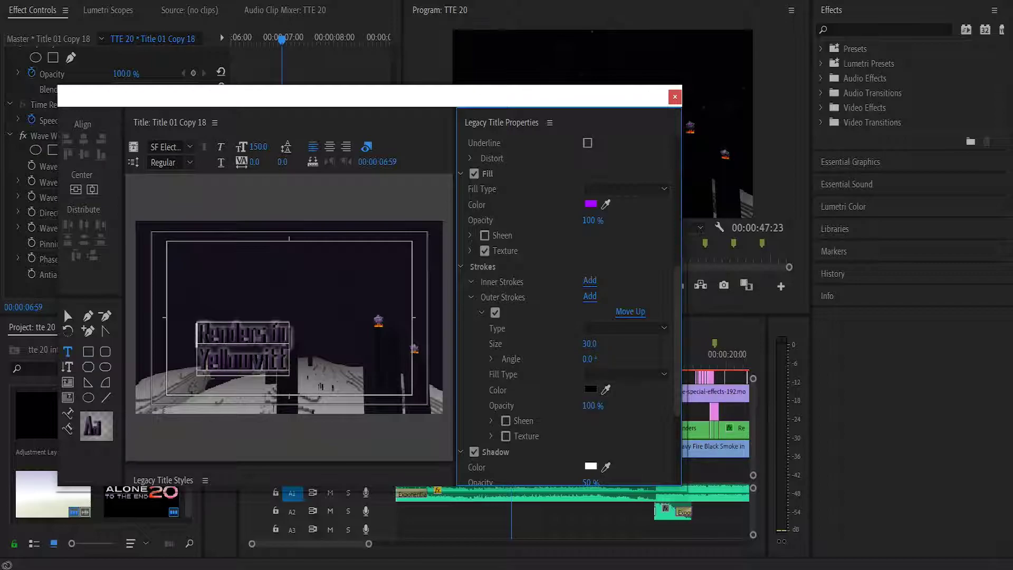
click(674, 97)
Step: Open the first title in the title editor, set its outer stroke type to Depth, and close the editor
double_click(451, 412)
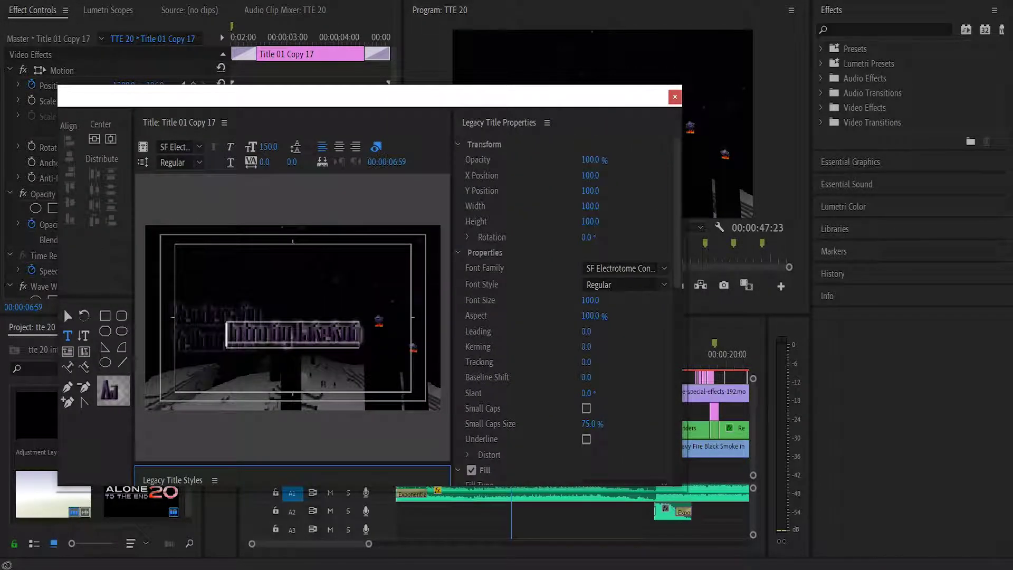
scroll(567, 311, down, 10)
scroll(567, 311, down, 1)
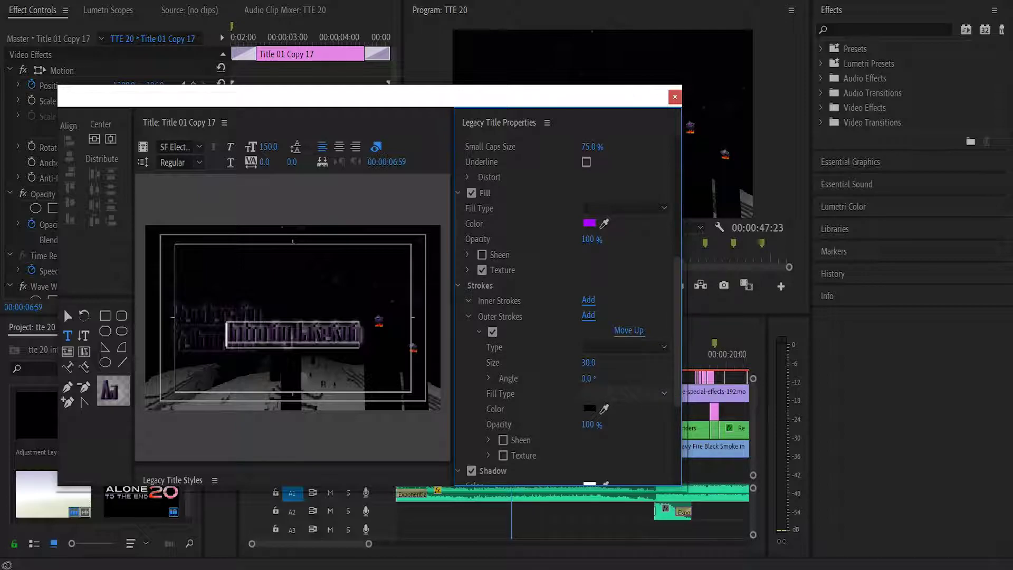
click(625, 346)
click(601, 359)
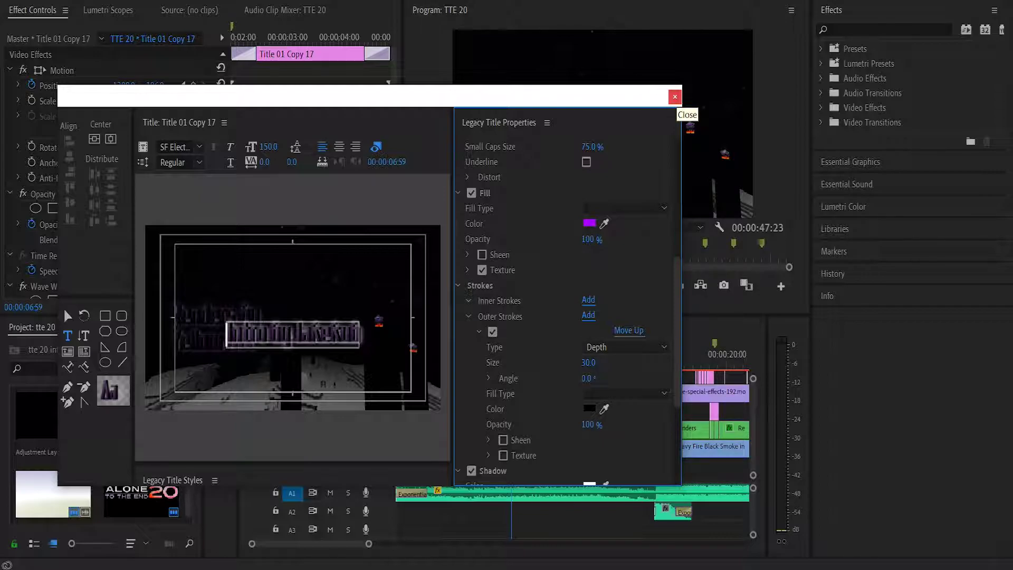
click(675, 97)
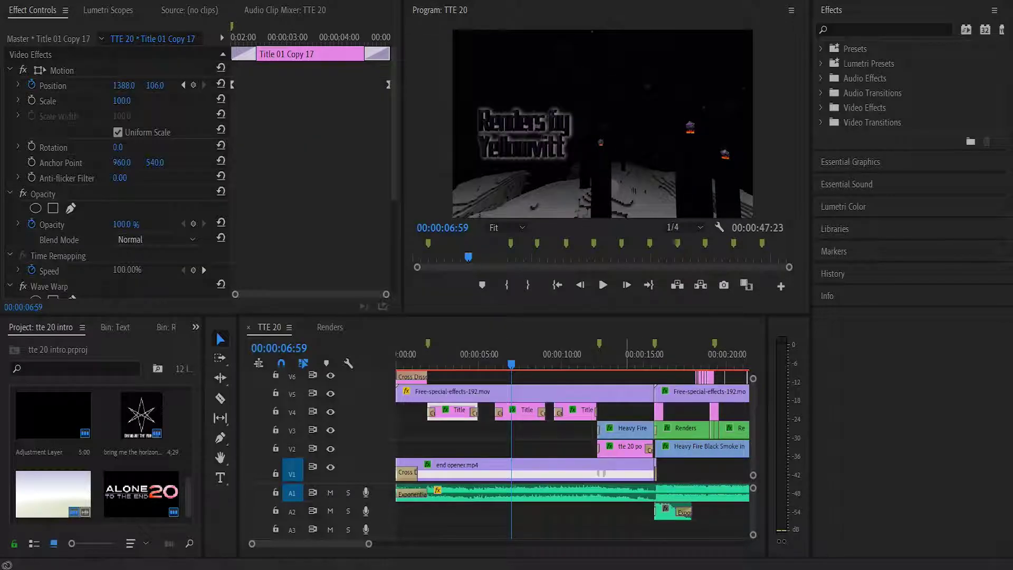
Step: Play the end of the third title clip from 00:00:11:46 up to the start of the logo clip
click(590, 354)
key(Left)
key(Left)
key(Left)
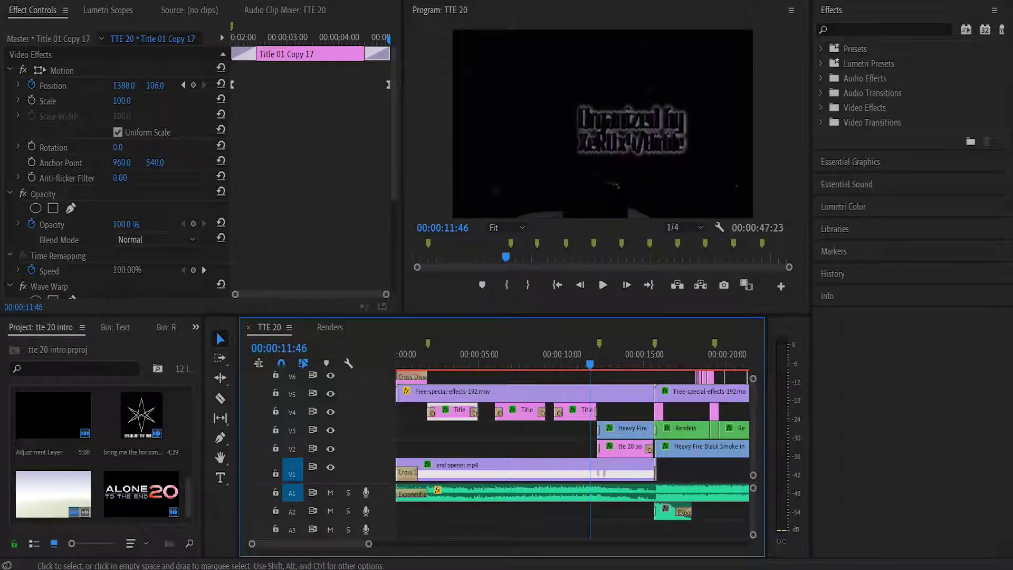
key(equal)
key(equal)
key(equal)
key(Right)
key(Right)
key(Right)
key(Right)
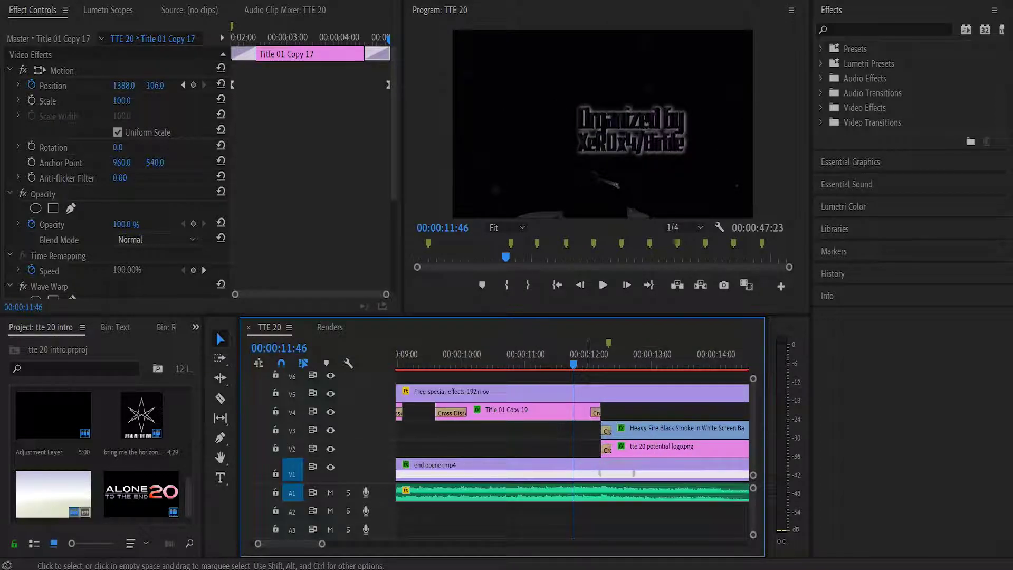
key(space)
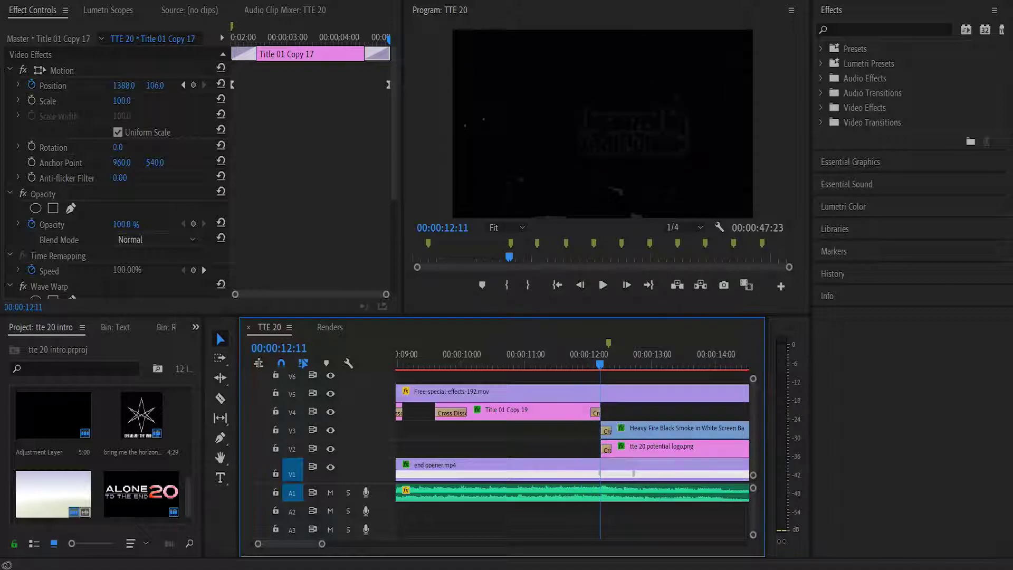
Step: Select end opener.mp4 at 00:00:12:19, inspect its Time Remapping and Tint settings, and make track V1 taller
click(613, 475)
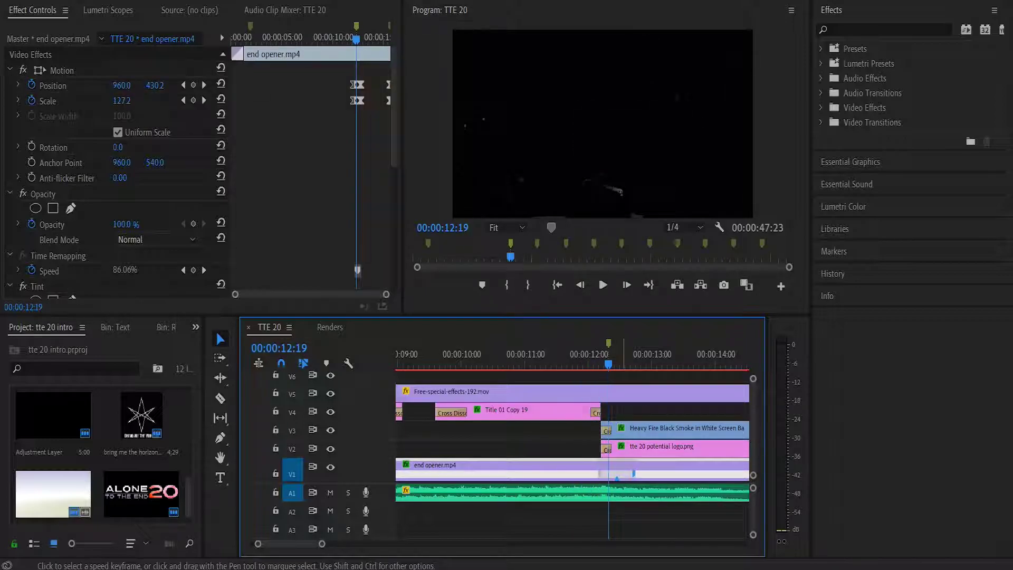
scroll(116, 168, down, 5)
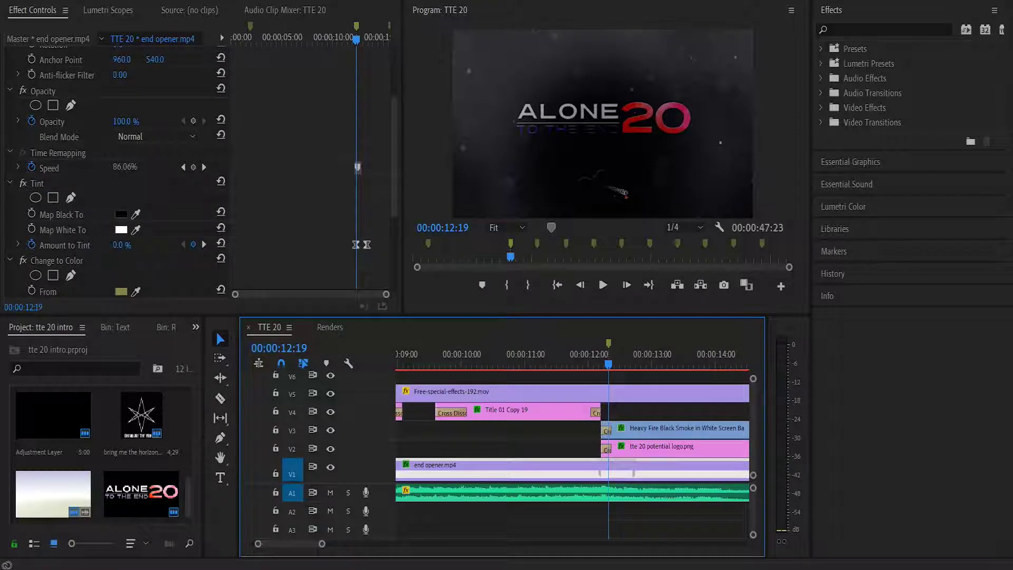
drag(343, 458, 343, 435)
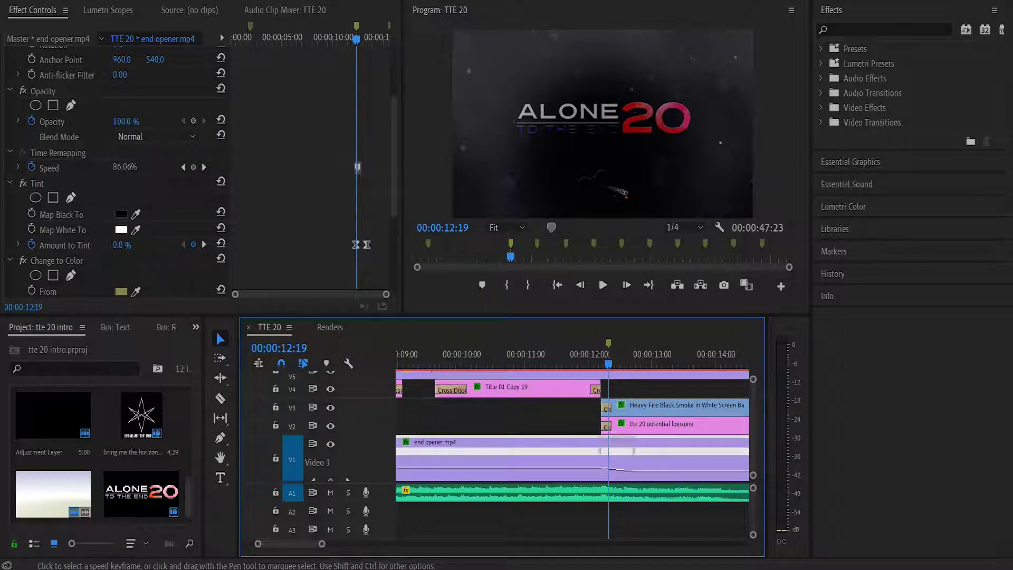
Step: Play and scrub through the logo reveal to check the speed and tint changes on end opener.mp4, ending at 00:00:13:19
key(space)
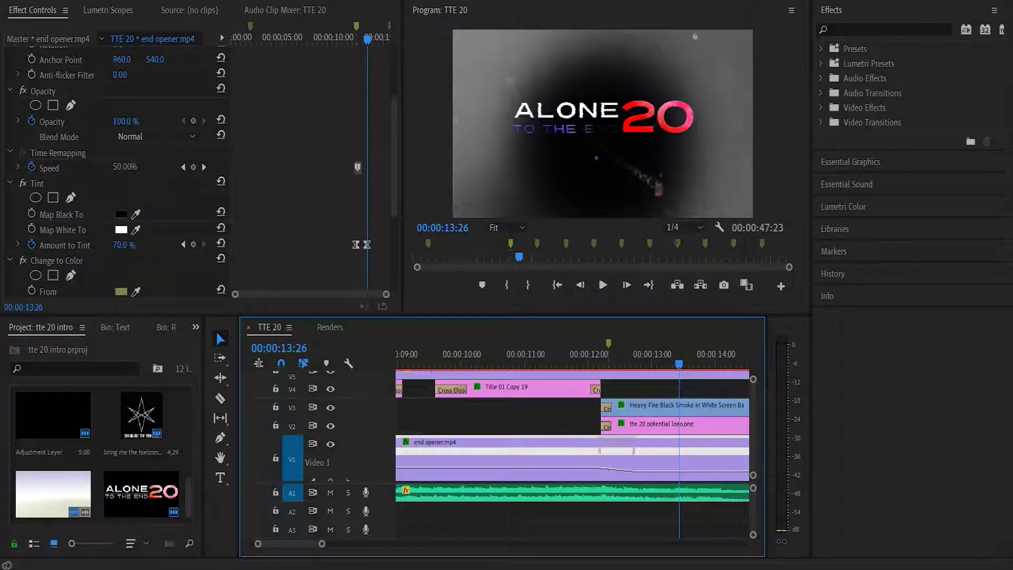
drag(689, 363, 632, 363)
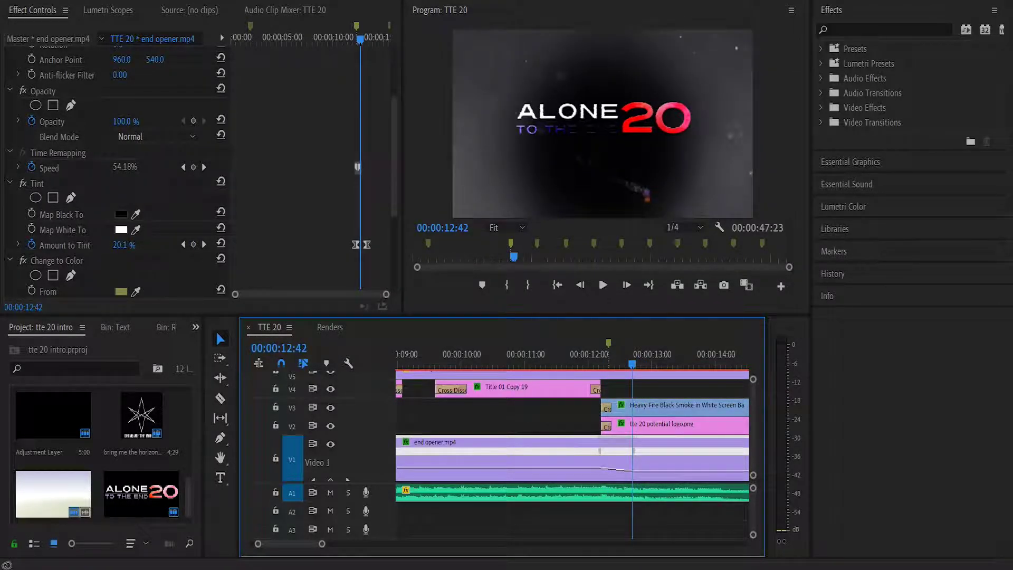
drag(632, 363, 671, 363)
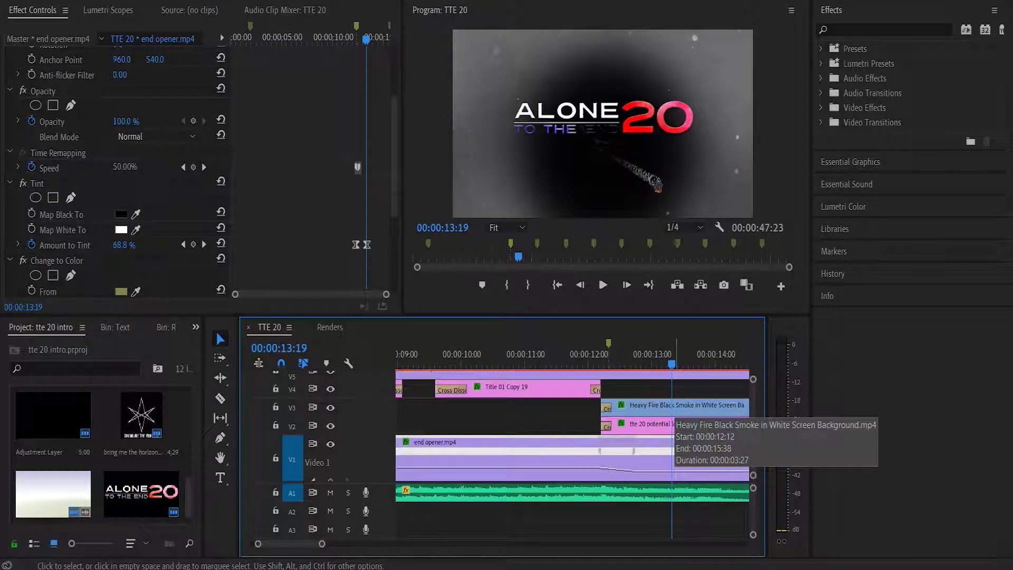
Step: Play the logo section again from the start of the logo clip to about 00:00:14:55
key(minus)
key(minus)
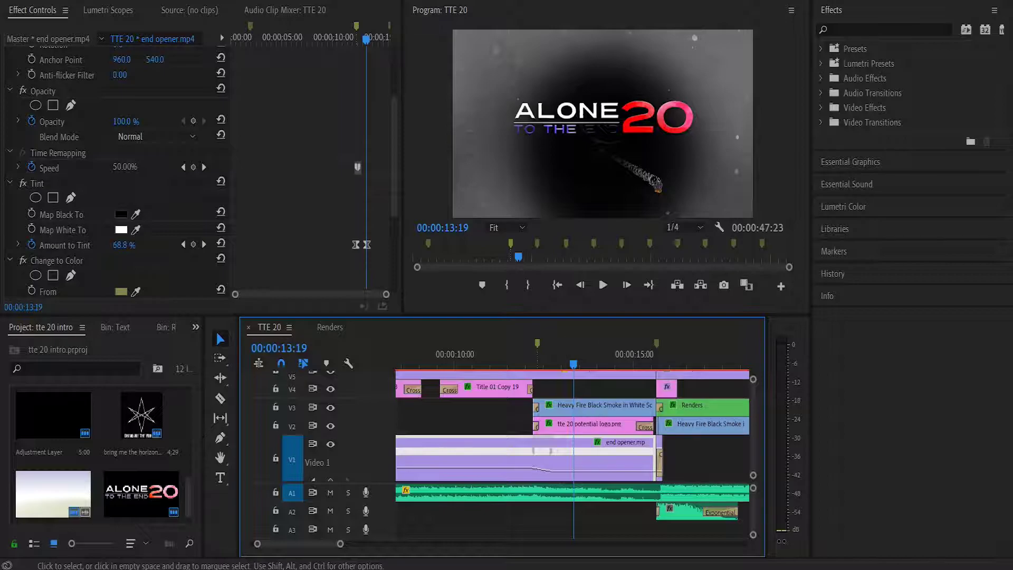
key(Up)
key(space)
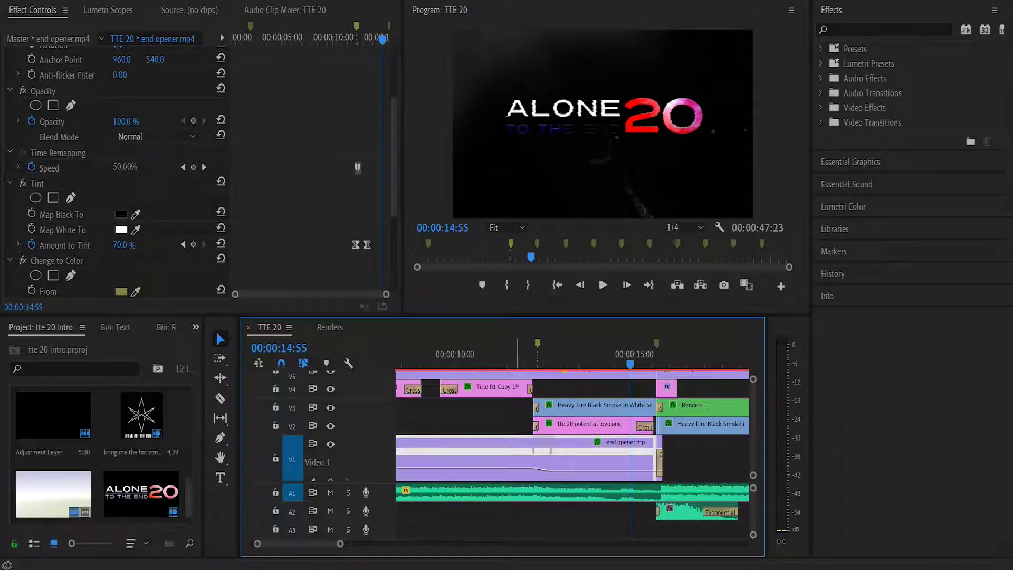
Step: Replay and scrub the logo section from its start up to 00:00:15:16, following the Amount to Tint keyframes on end opener.mp4
click(532, 354)
key(space)
key(space)
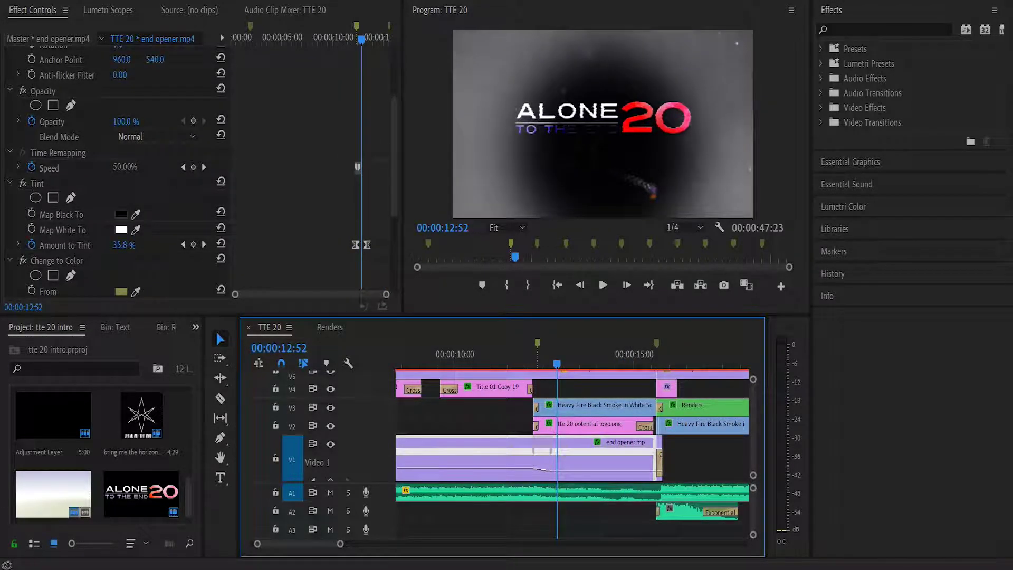
scroll(115, 174, down, 3)
click(359, 39)
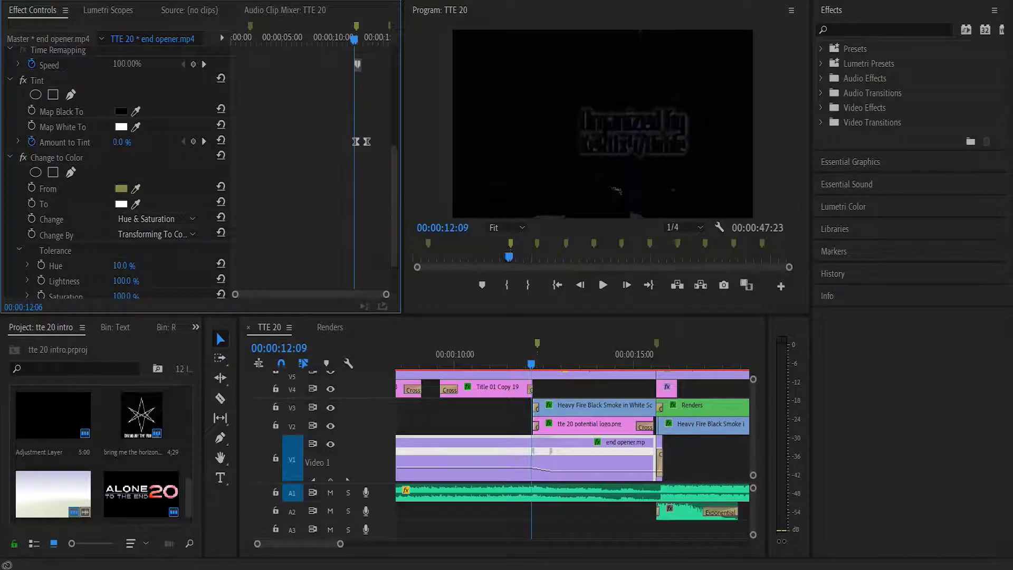
drag(376, 39, 370, 39)
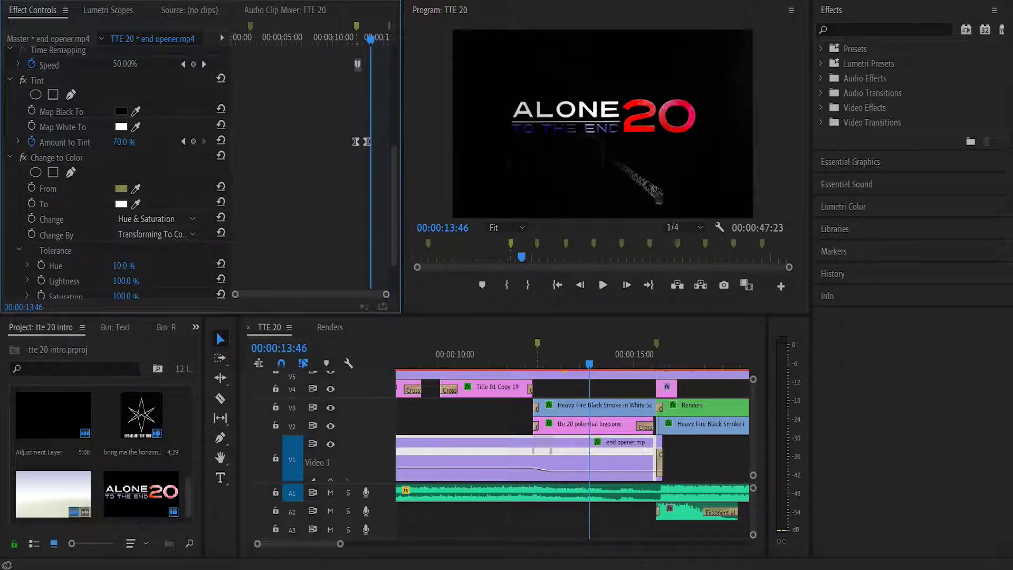
key(l)
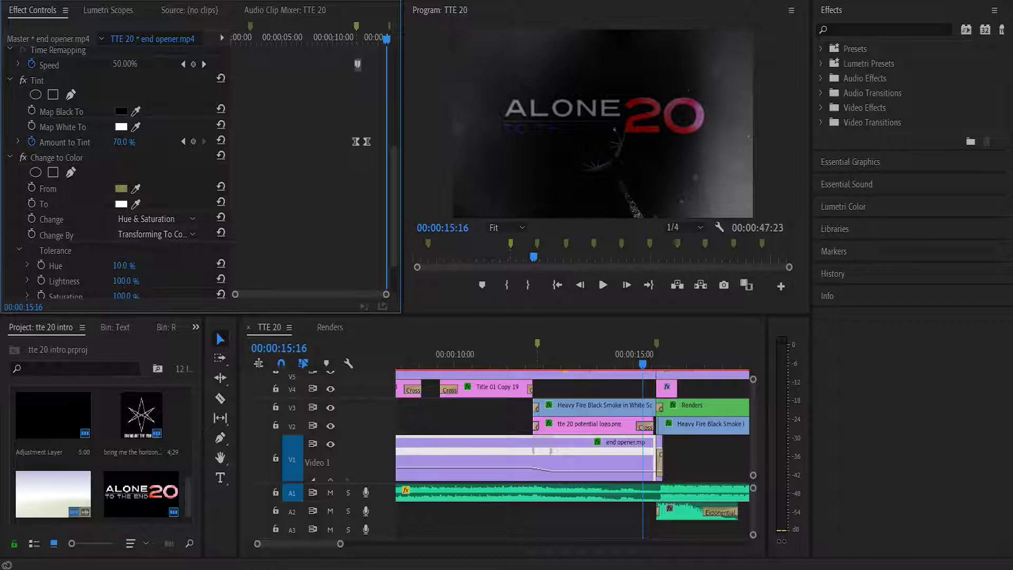
Step: Return to 00:00:12:19 and review the Change to Color, Tint and Time Remapping settings of end opener.mp4
click(356, 39)
scroll(200, 174, down, 3)
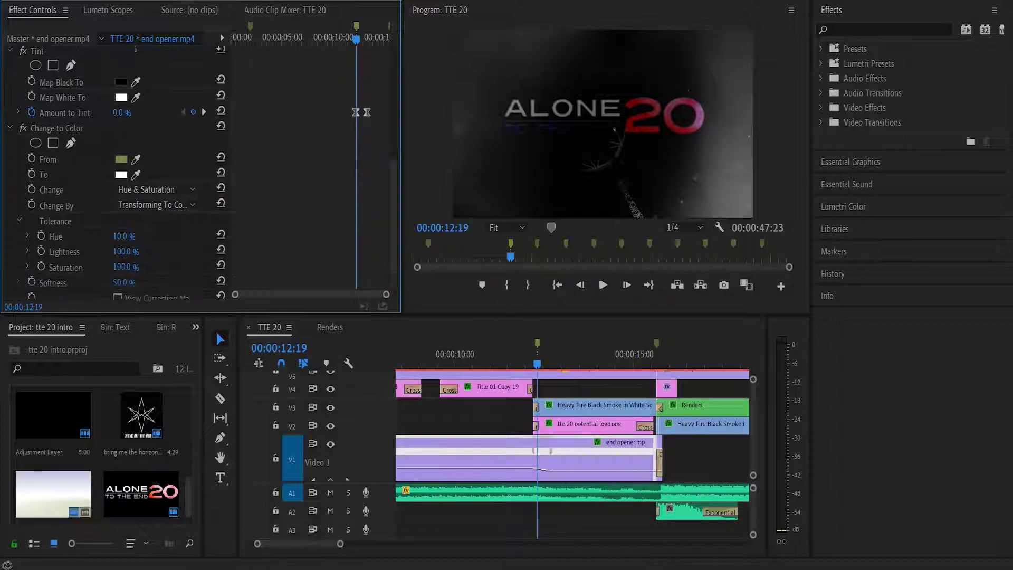
scroll(200, 174, up, 4)
scroll(200, 174, up, 1)
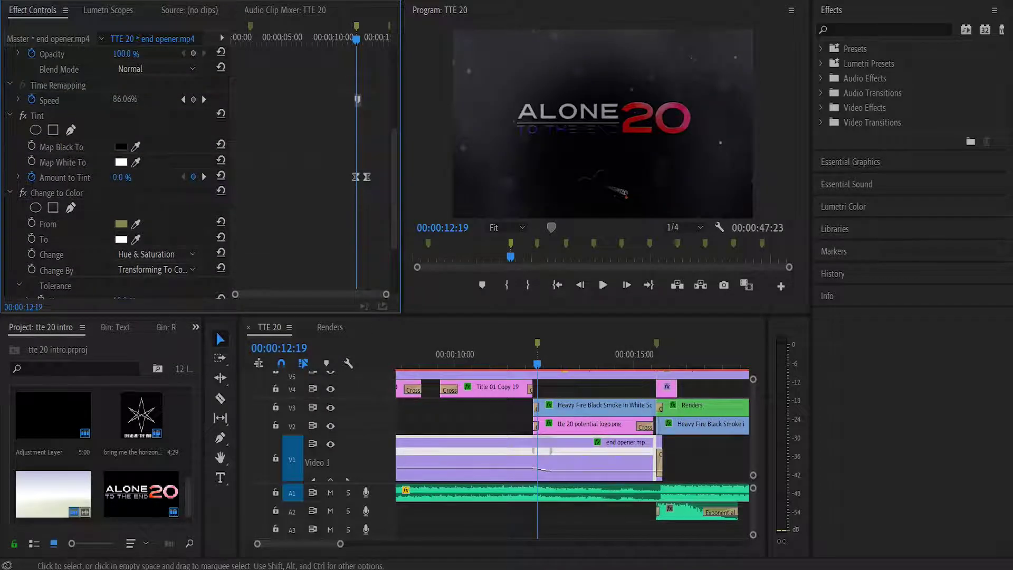
Step: Select the Heavy Fire Black Smoke clip above the logo and scrub its Crop mask animation from 00:00:12:12 to 00:00:12:32
click(594, 424)
click(602, 406)
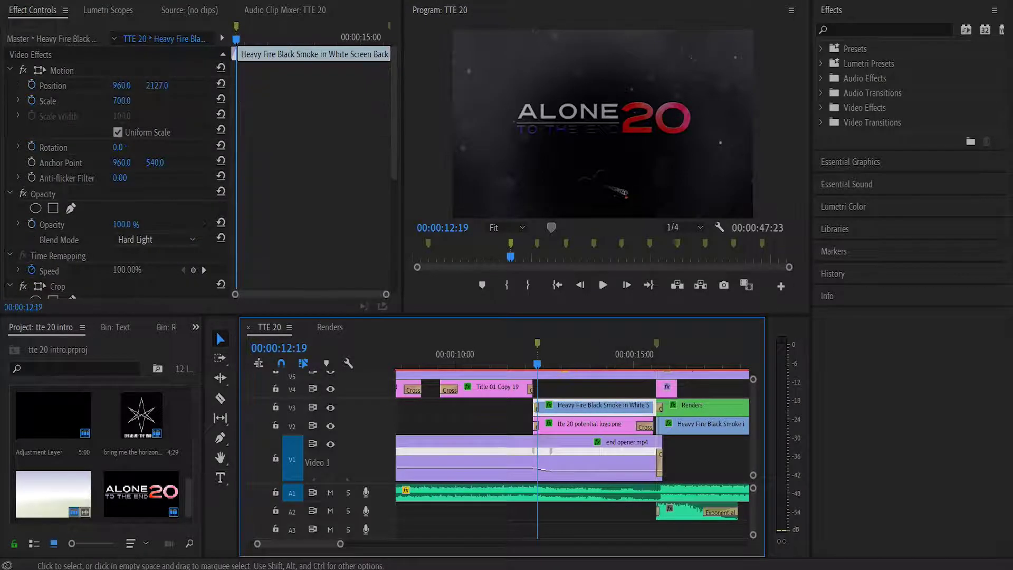
scroll(116, 174, down, 5)
drag(236, 40, 232, 39)
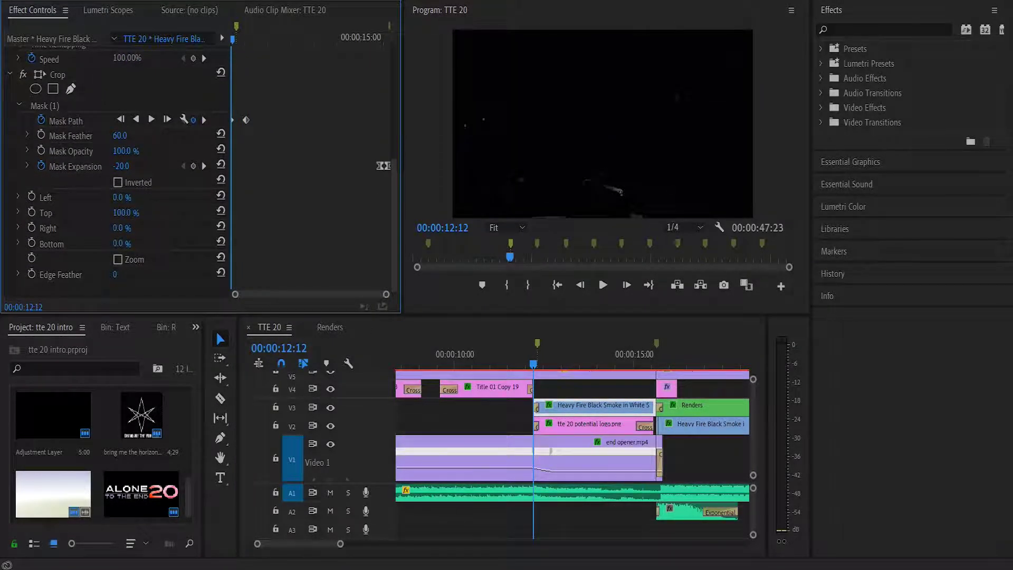
drag(232, 39, 245, 39)
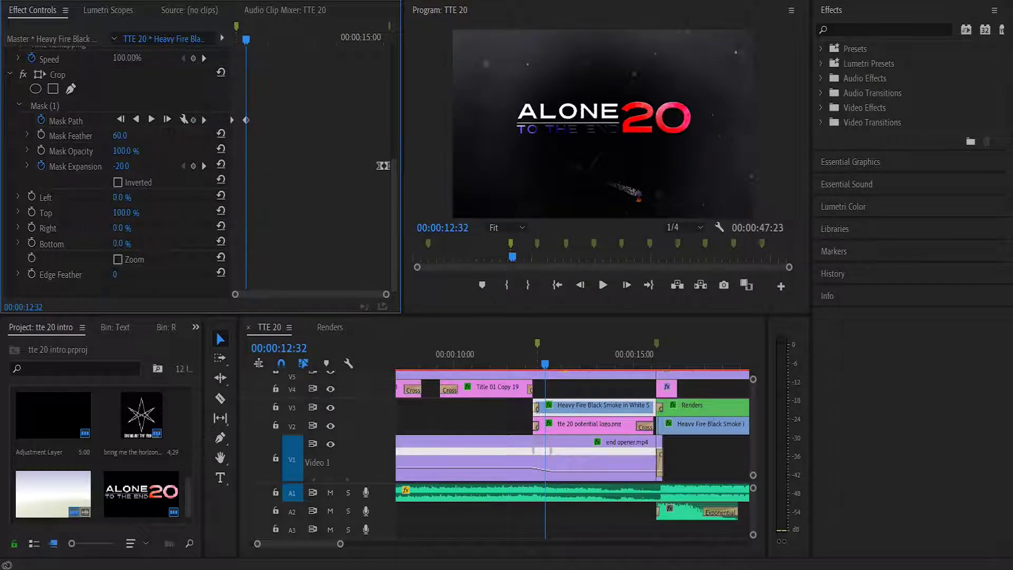
Step: Toggle the smoke clip's Crop effect off and on to compare the masking, and play on to 00:00:12:48
click(45, 106)
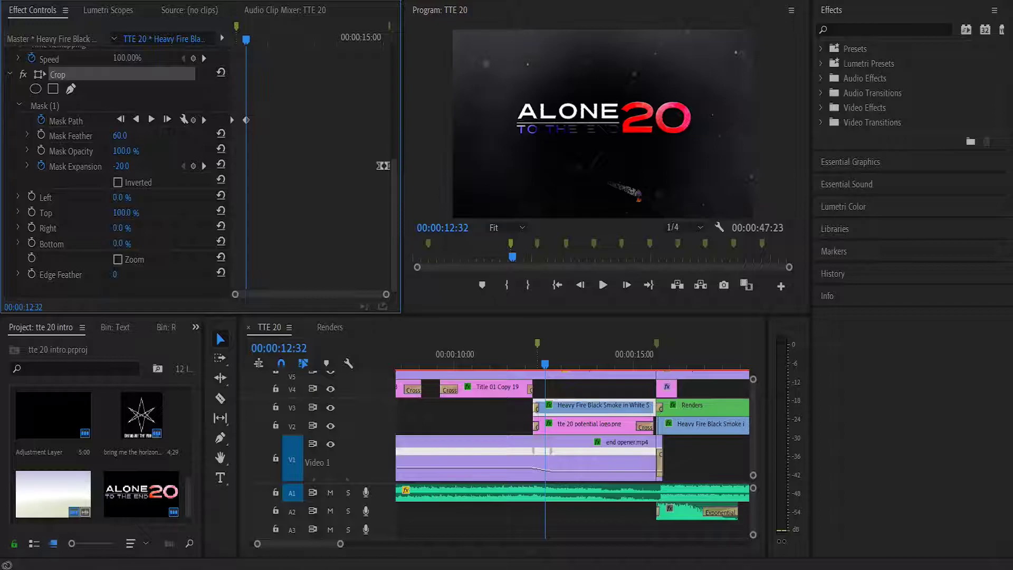
click(22, 74)
click(23, 74)
click(23, 74)
click(23, 74)
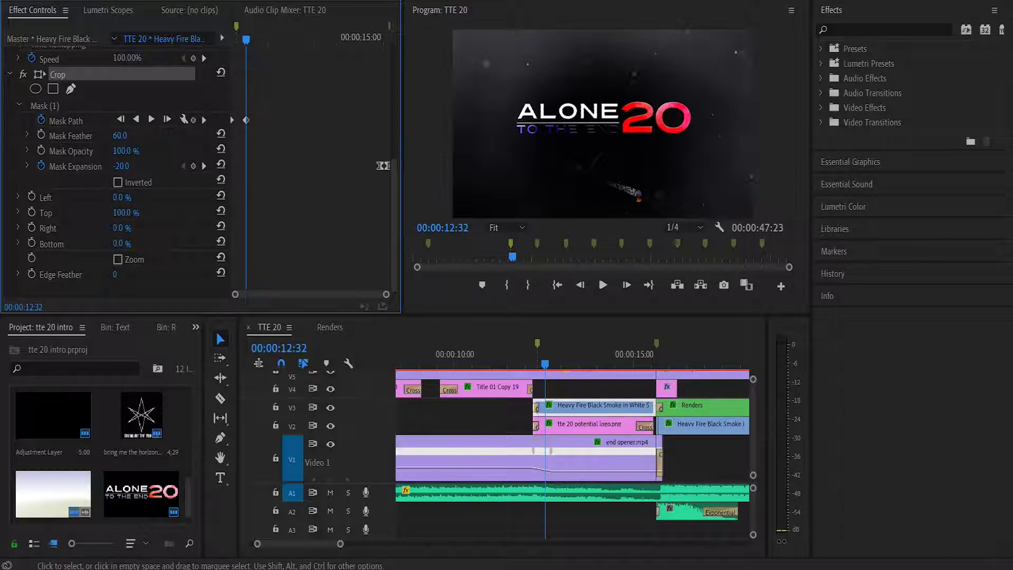
key(space)
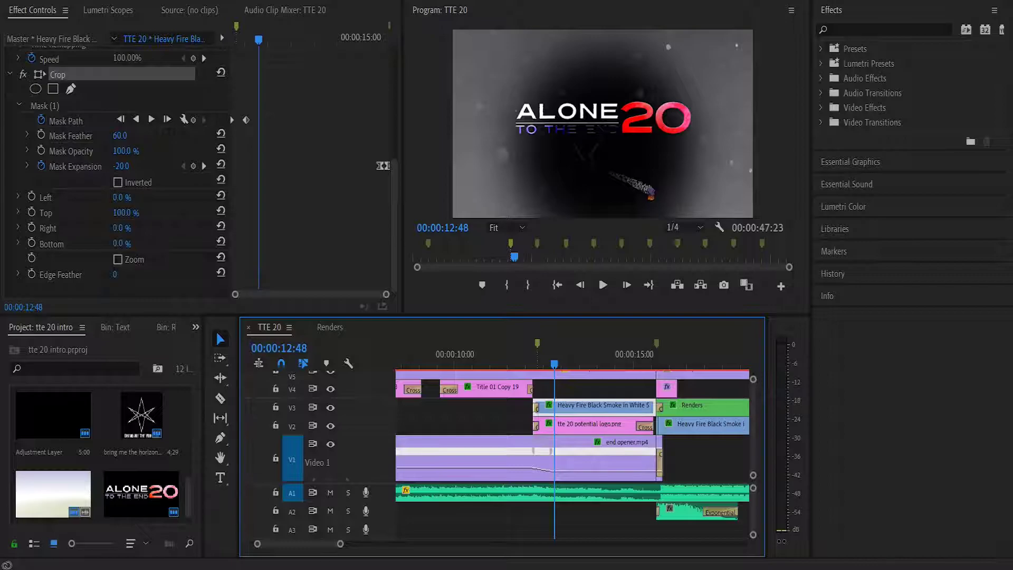
Step: Review the smoke clip's effect settings and check its blend mode options without changing them
scroll(383, 165, up, 8)
scroll(116, 175, down, 5)
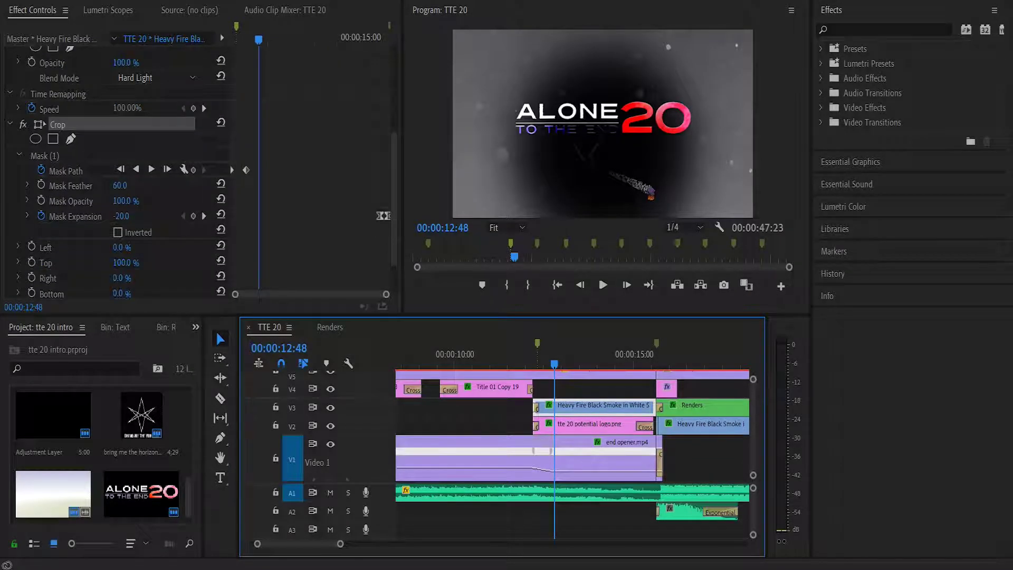
click(155, 77)
key(Escape)
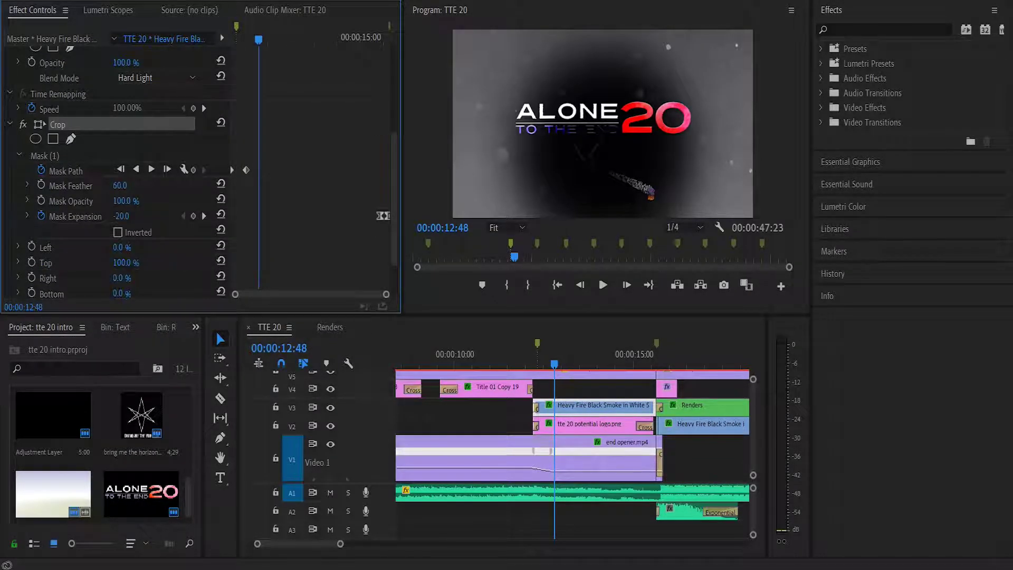
Step: Select tte 20 potential logo.png, go to its start at 00:00:12:12, and look through the effect preset folders
click(603, 425)
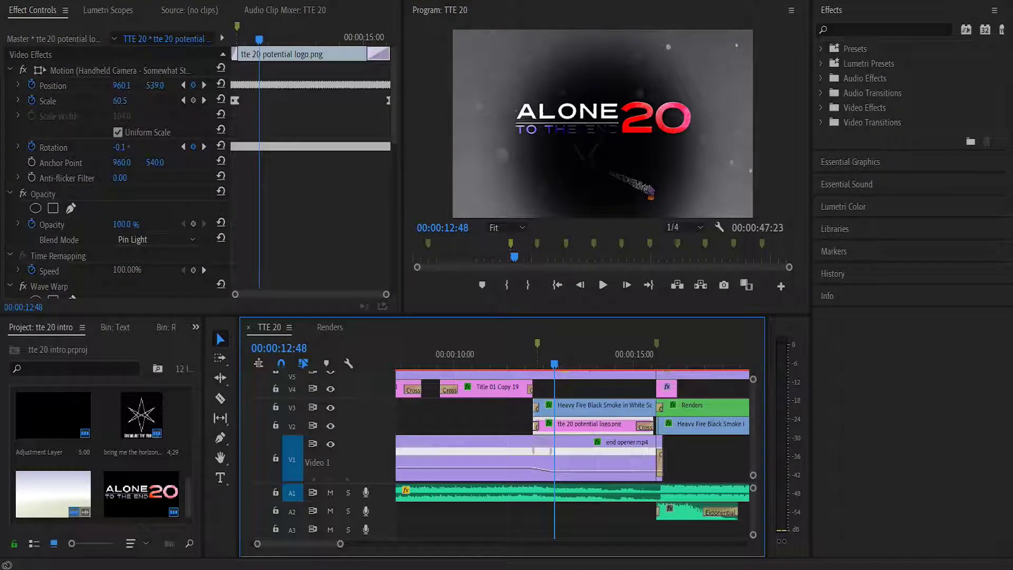
drag(258, 40, 232, 39)
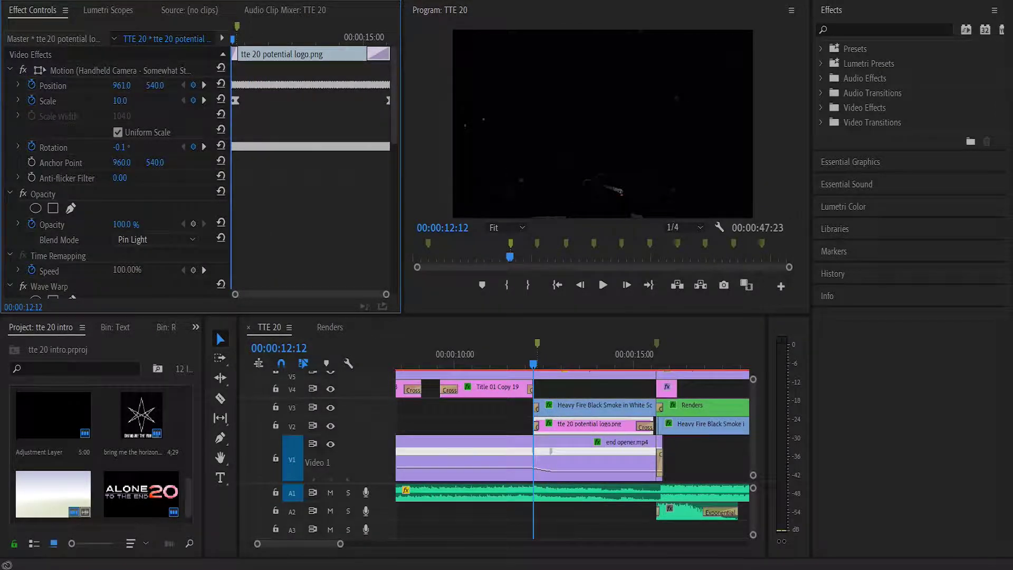
click(821, 49)
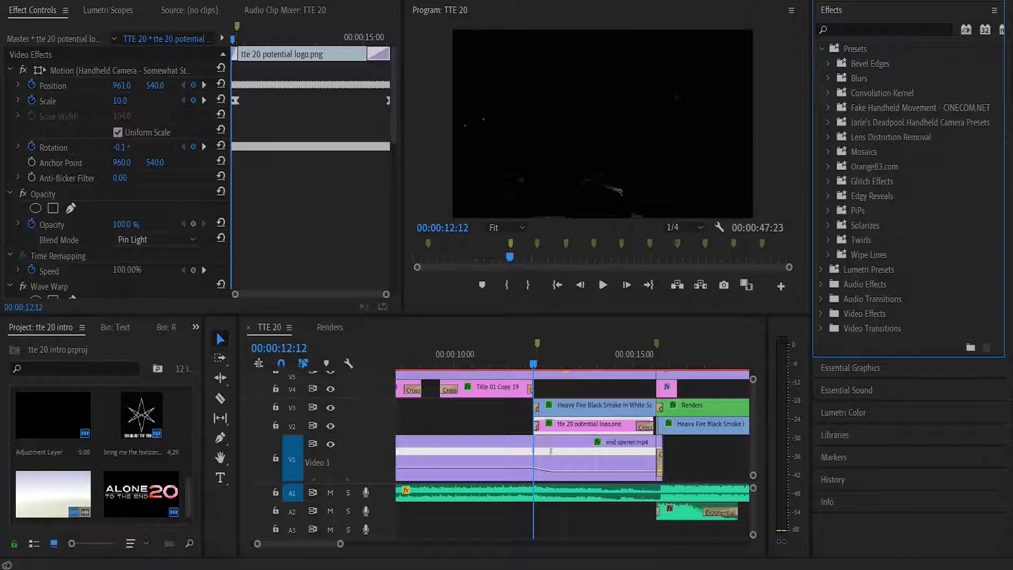
click(821, 48)
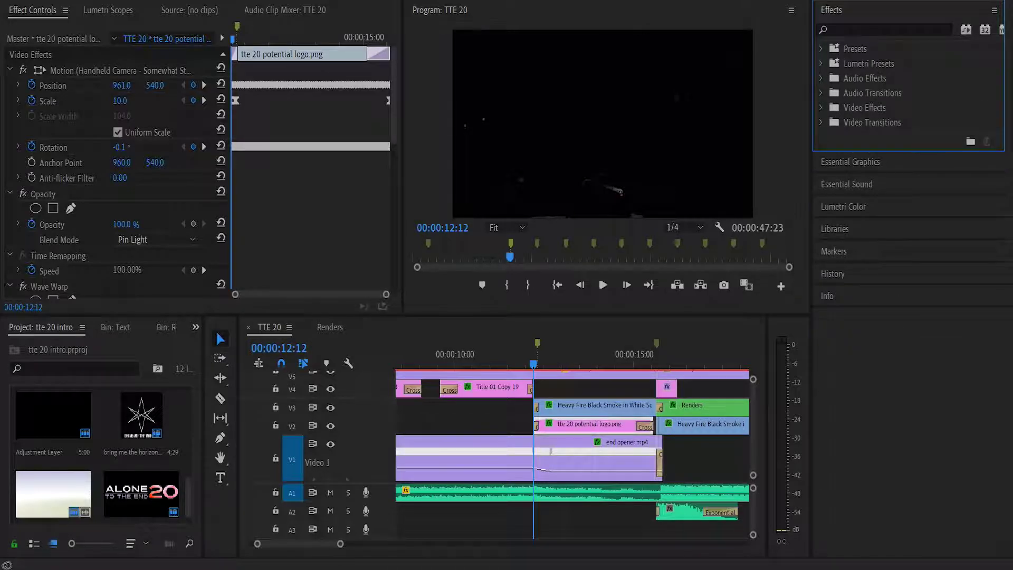
Step: Play and scrub the logo clip repeatedly to check its handheld motion and scale animation, returning to 00:00:12:12
key(space)
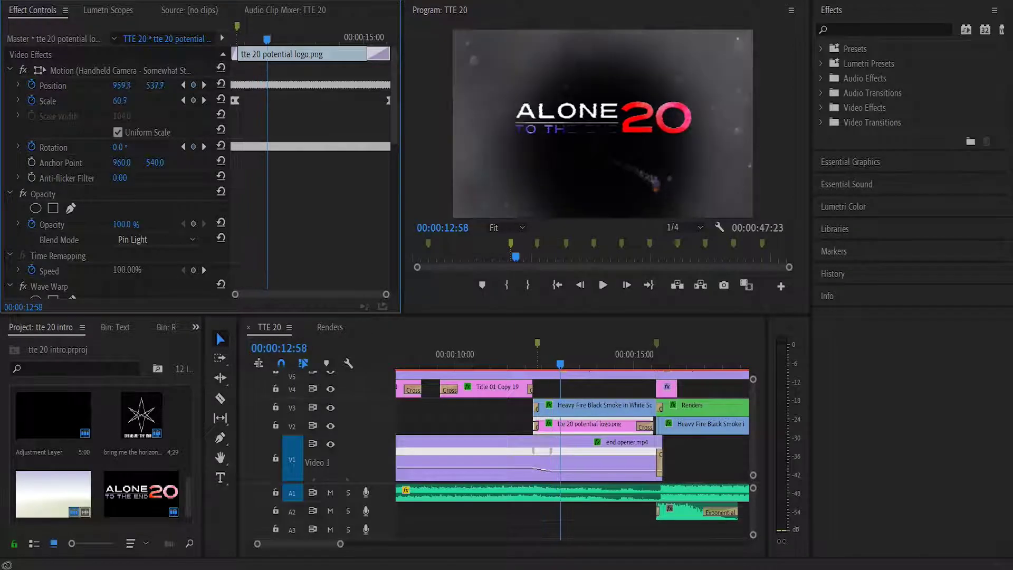
drag(304, 39, 261, 40)
key(space)
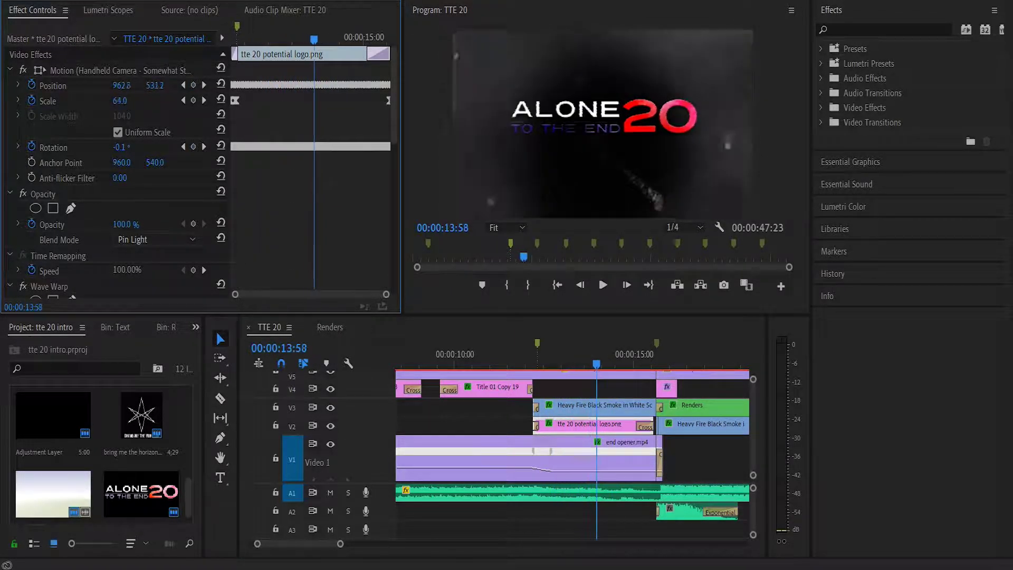
drag(344, 40, 231, 40)
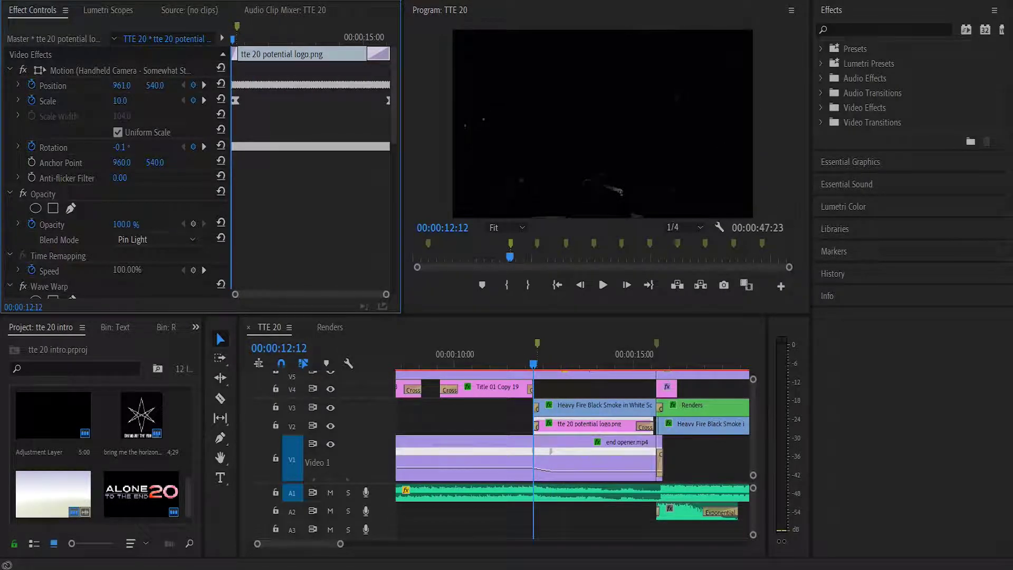
key(space)
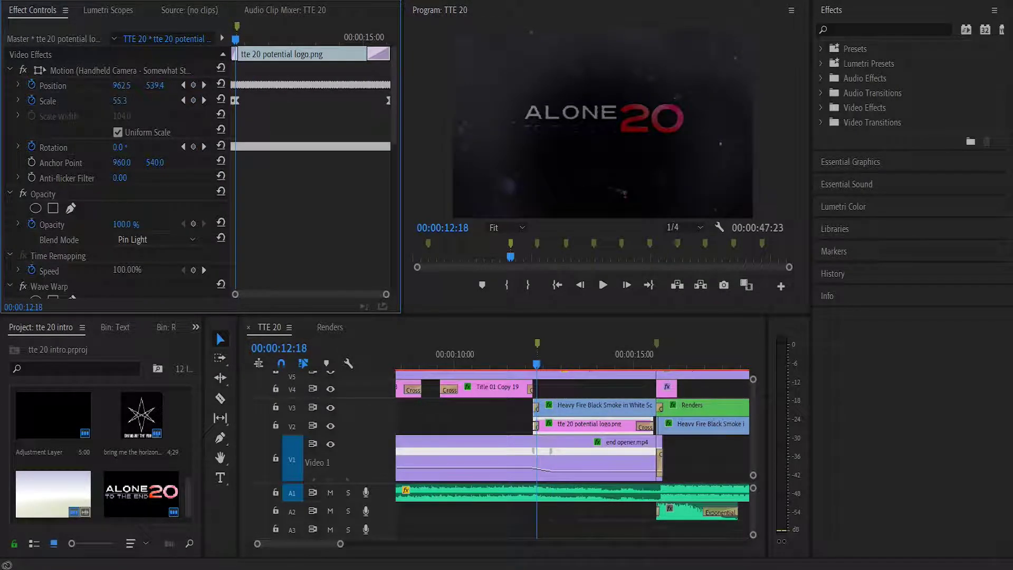
drag(351, 40, 297, 39)
key(Up)
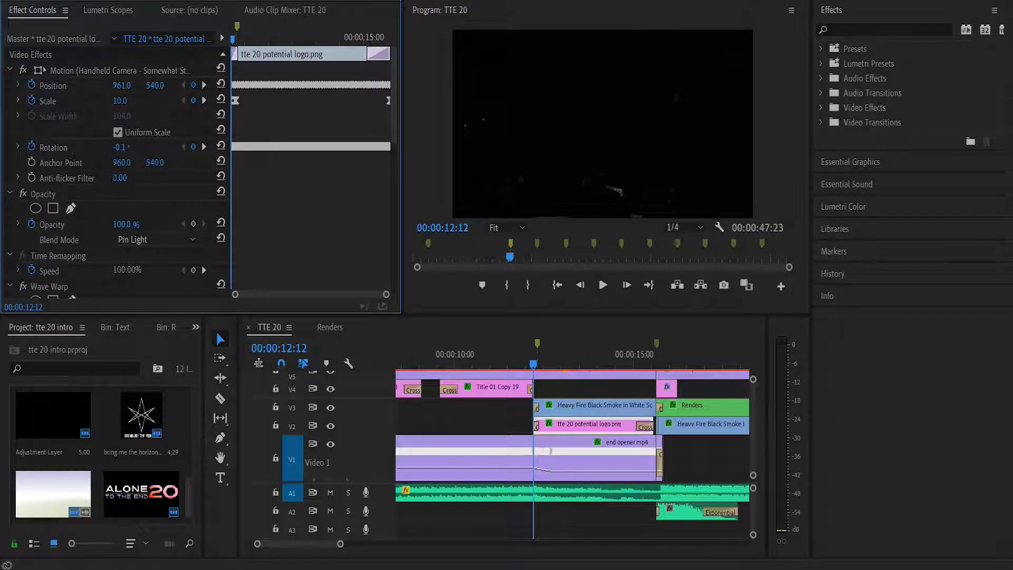
Step: At 00:00:12:45, switch the logo's blend mode to Normal for comparison and restore Pin Light
scroll(116, 174, down, 3)
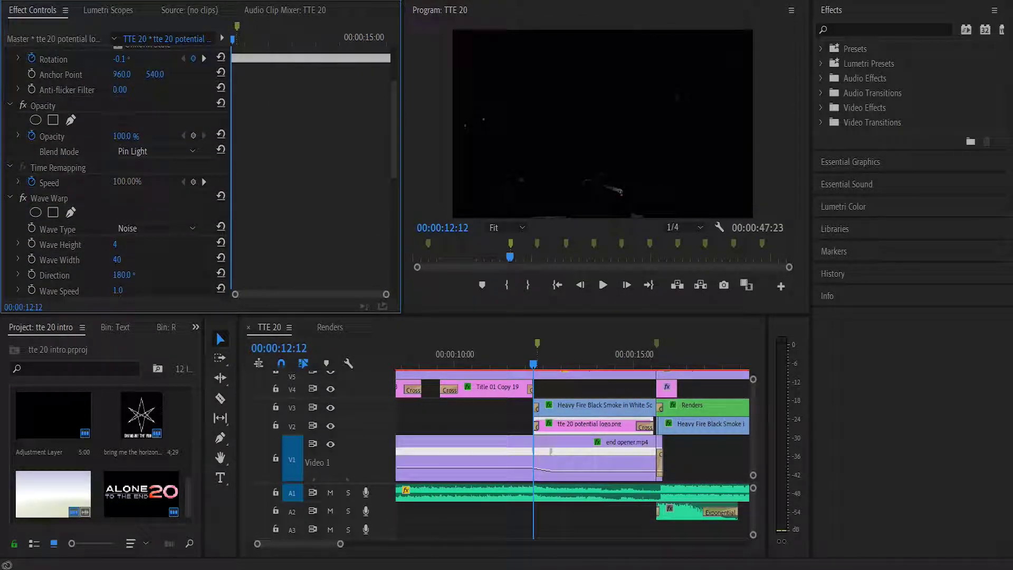
click(256, 39)
click(156, 151)
scroll(156, 196, up, 1)
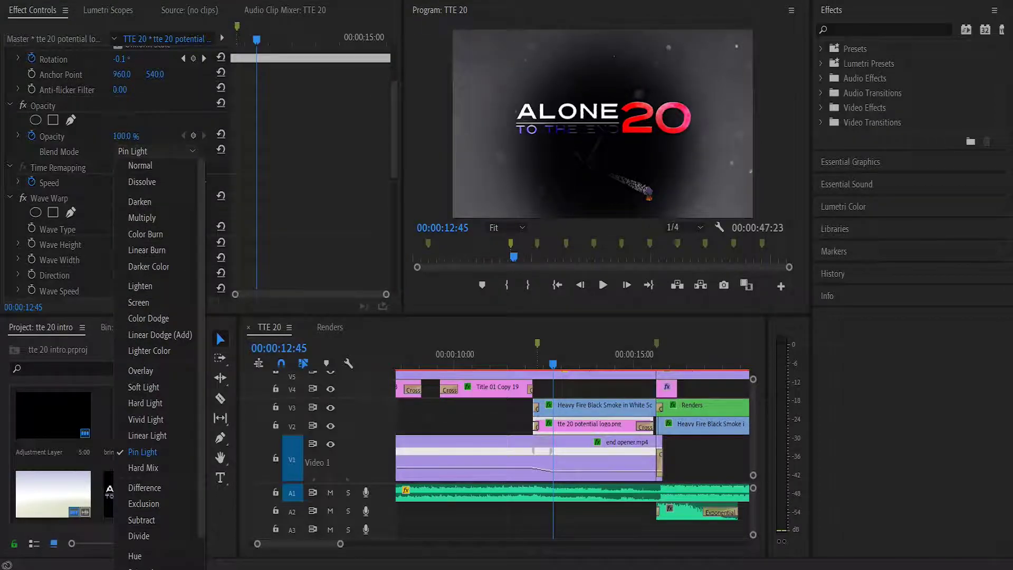
click(139, 165)
click(156, 151)
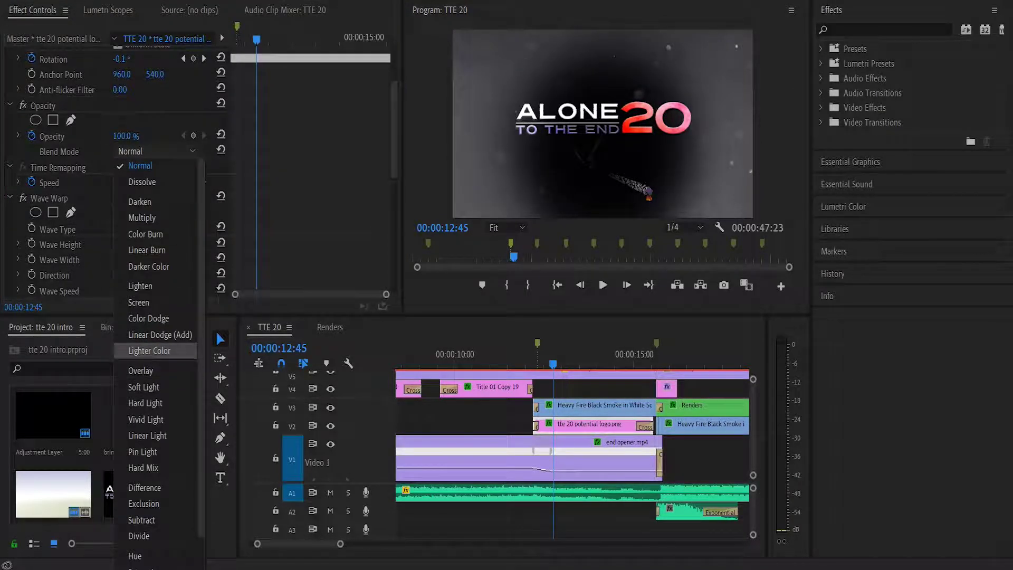
click(143, 452)
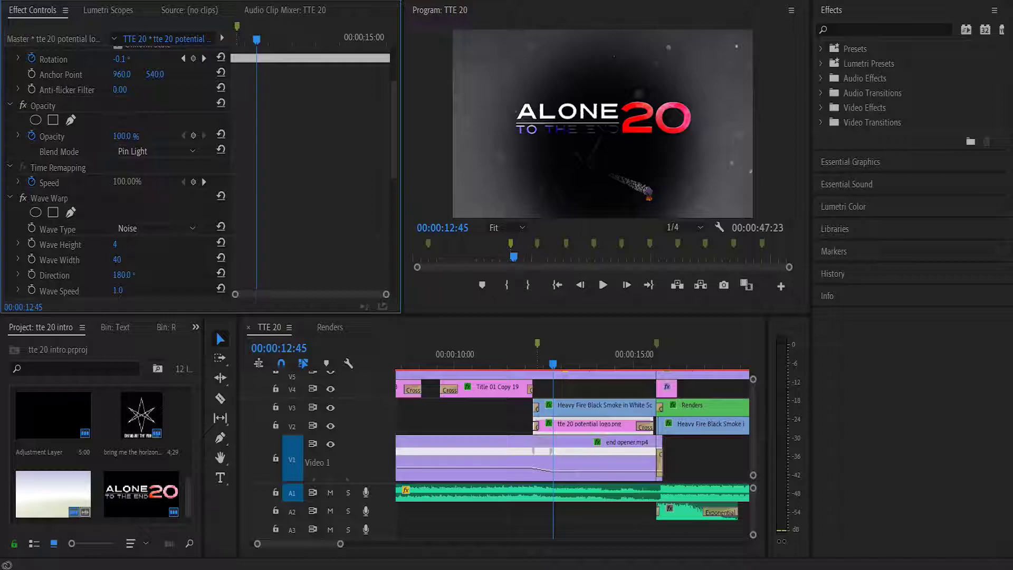
Step: Examine the logo's Wave Warp and Gaussian Blur settings, scrubbing through the blur at the clip's end and back to 00:00:14:05
scroll(200, 174, down, 6)
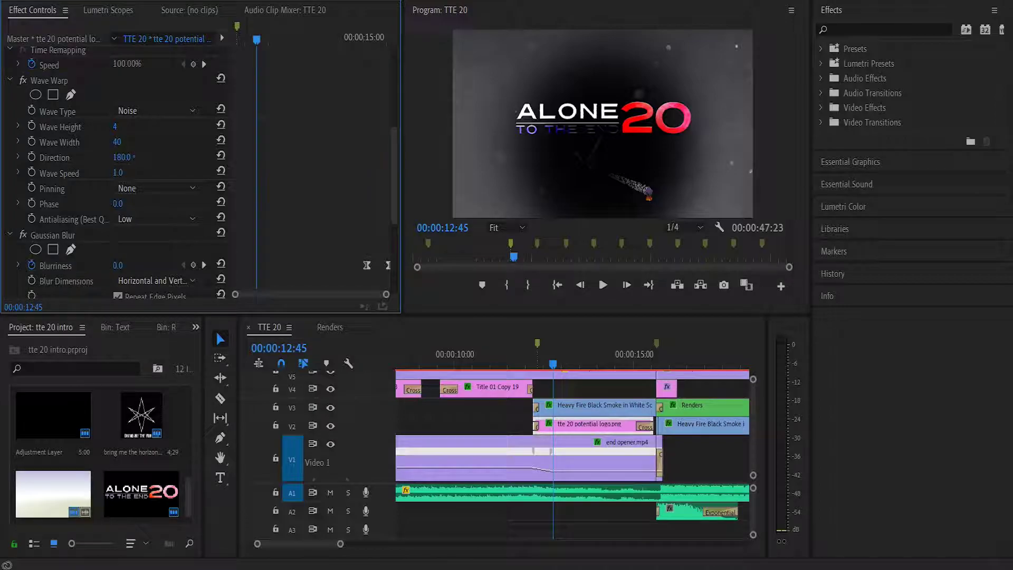
scroll(205, 174, down, 6)
scroll(201, 174, down, 2)
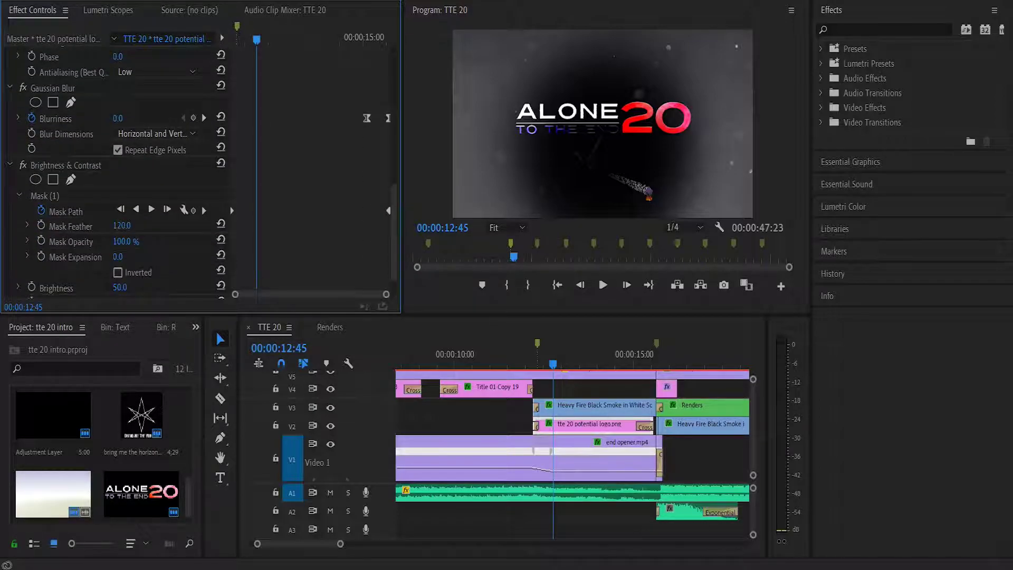
drag(256, 40, 365, 39)
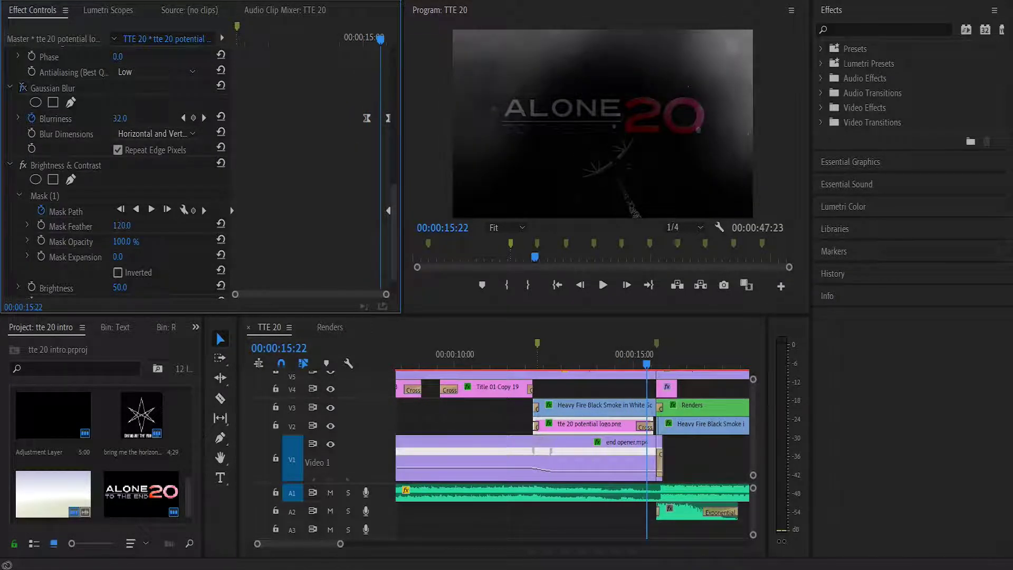
drag(380, 40, 320, 40)
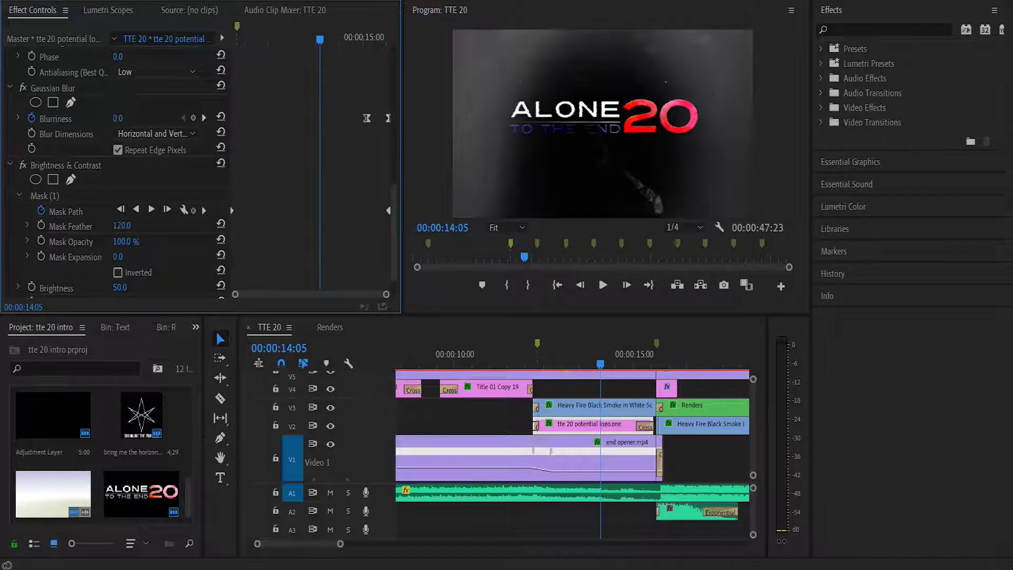
Step: Select the logo's Brightness & Contrast mask and scrub its path animation from the clip's start to 00:00:13:38
scroll(208, 169, down, 1)
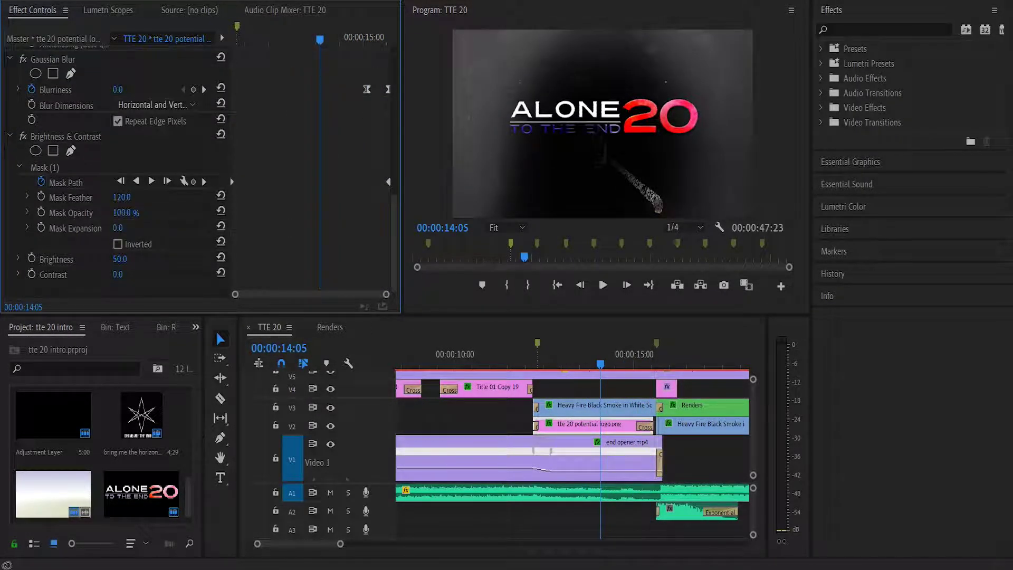
click(65, 136)
drag(234, 40, 231, 40)
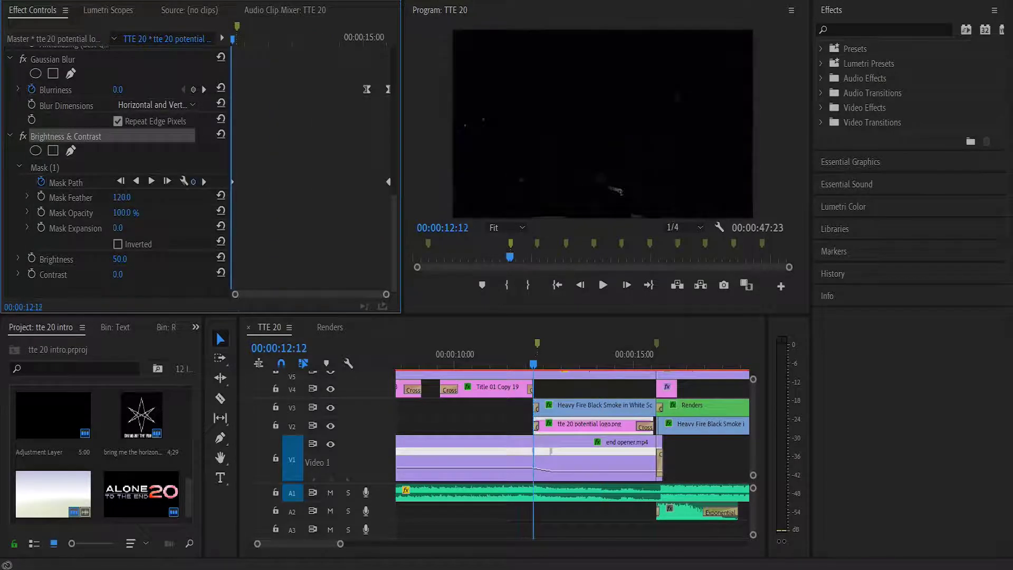
click(45, 167)
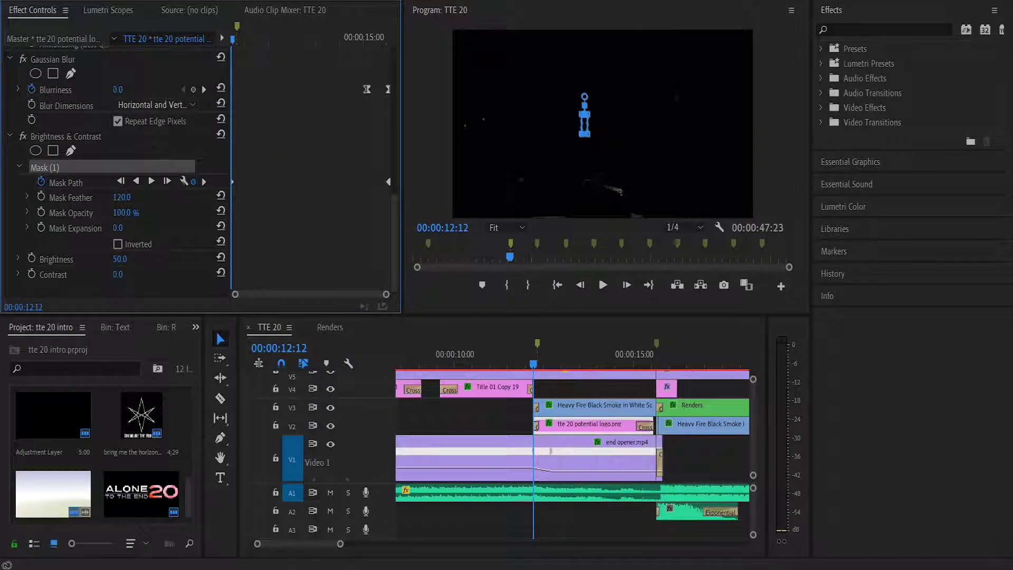
drag(232, 40, 299, 40)
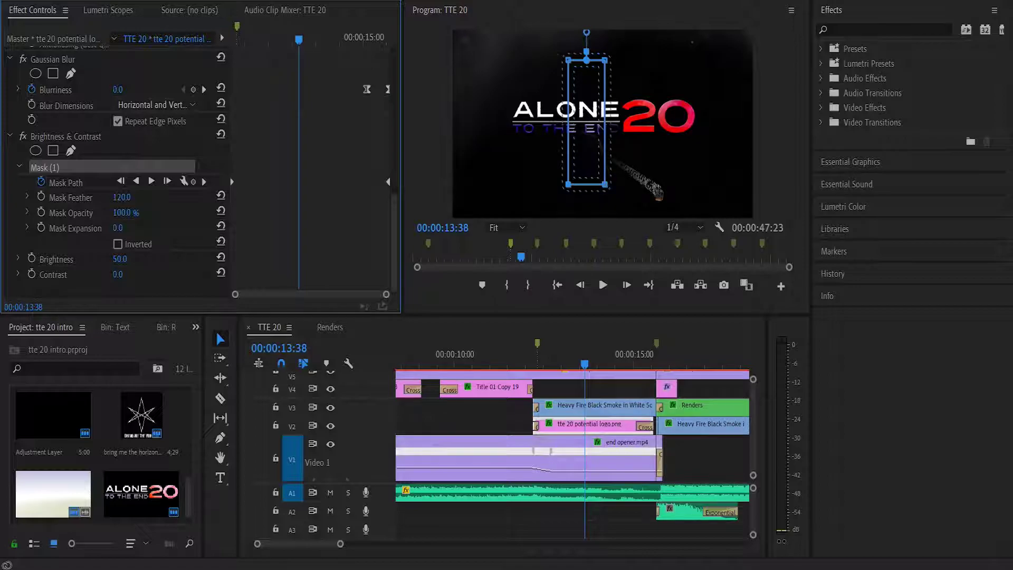
Step: Scrub the logo's Brightness & Contrast mask animation to 00:00:15:26 and move to the marker at 00:00:15:39
mouse_move(298, 40)
mouse_down()
mouse_move(232, 40)
mouse_move(300, 40)
mouse_up()
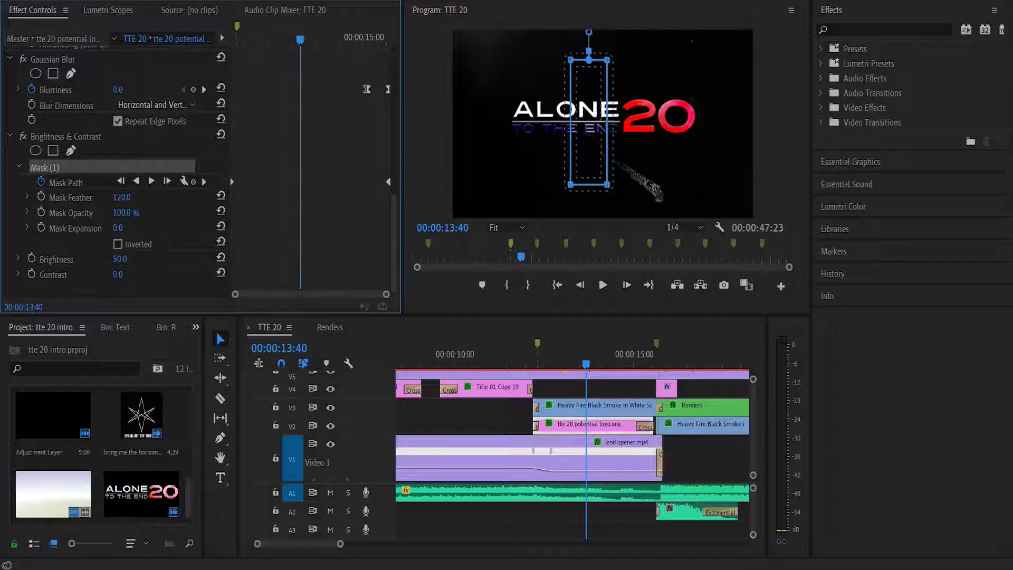
drag(300, 39, 384, 40)
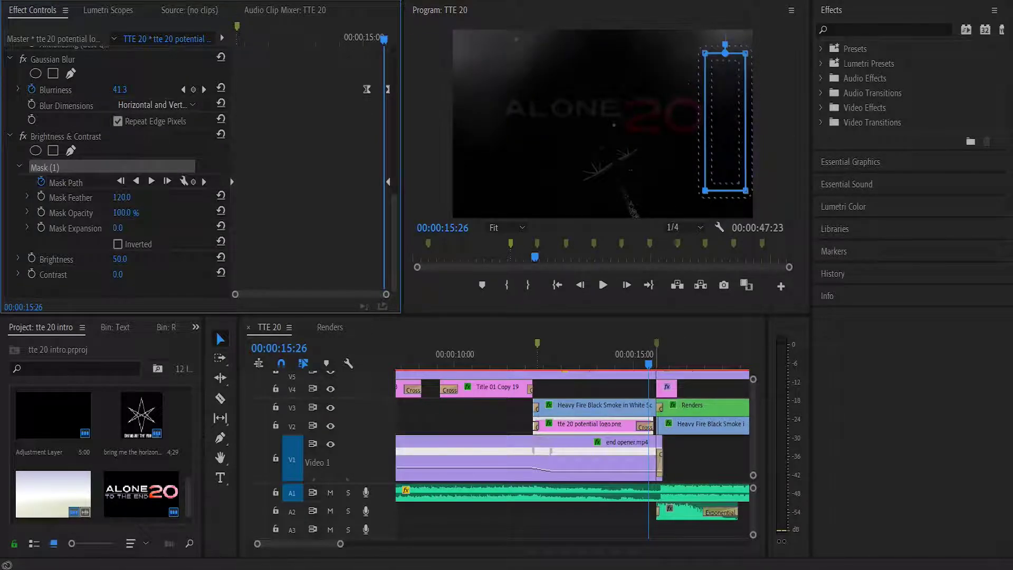
click(656, 344)
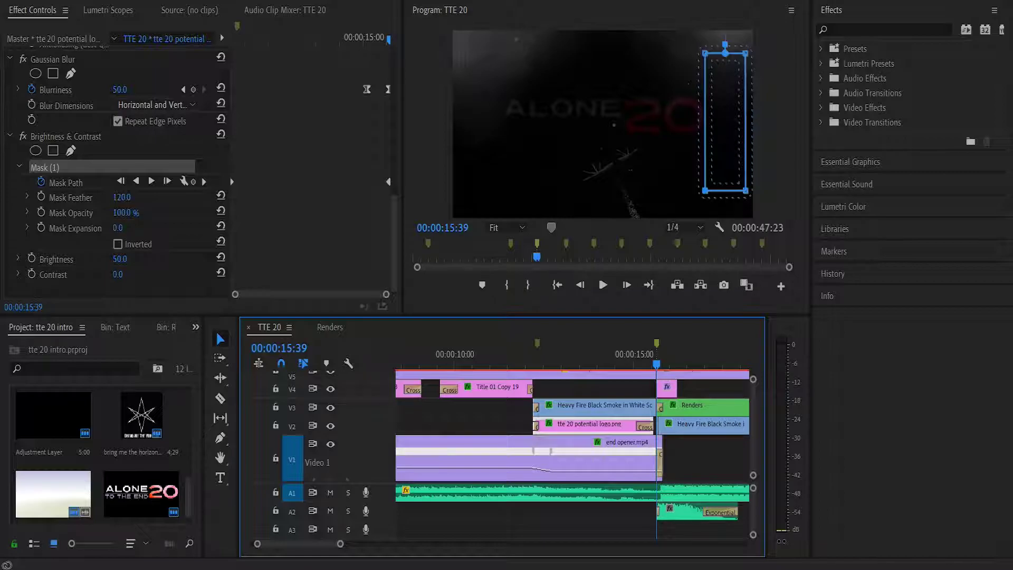
Step: Step frame by frame through the cut around the 00:00:15:39 marker, finishing at 00:00:15:38
key(=)
key(=)
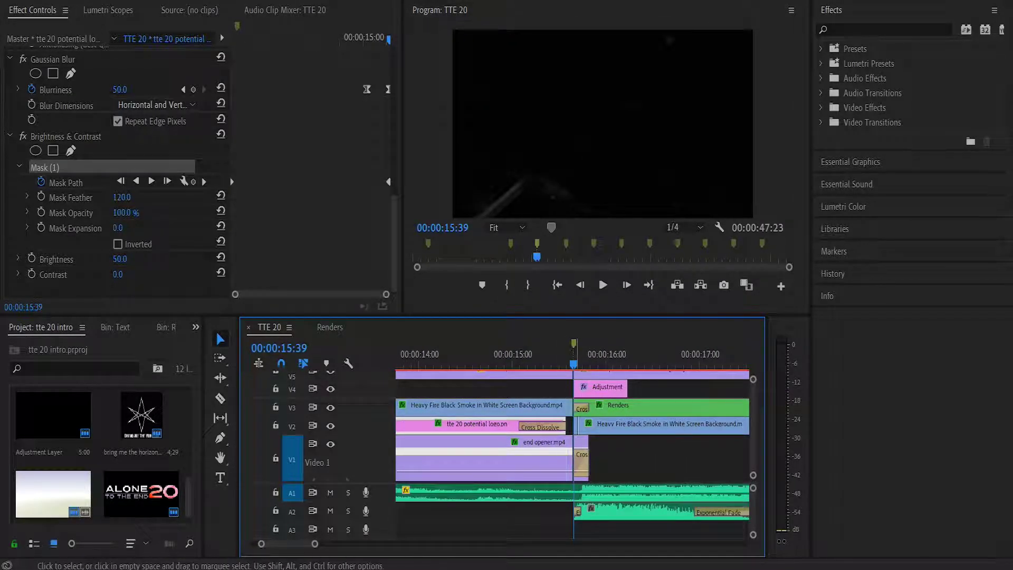
drag(550, 354, 573, 354)
key(Left)
key(Left)
key(Left)
key(Left)
key(Left)
key(Left)
key(Left)
key(Left)
key(Right)
key(Right)
key(Right)
key(Right)
key(Right)
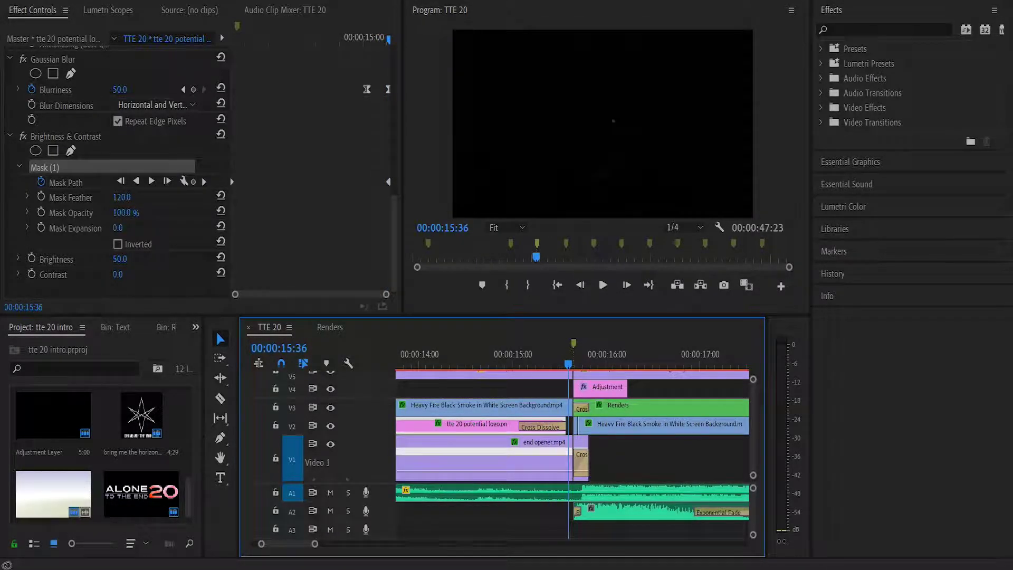
key(Right)
key(Right)
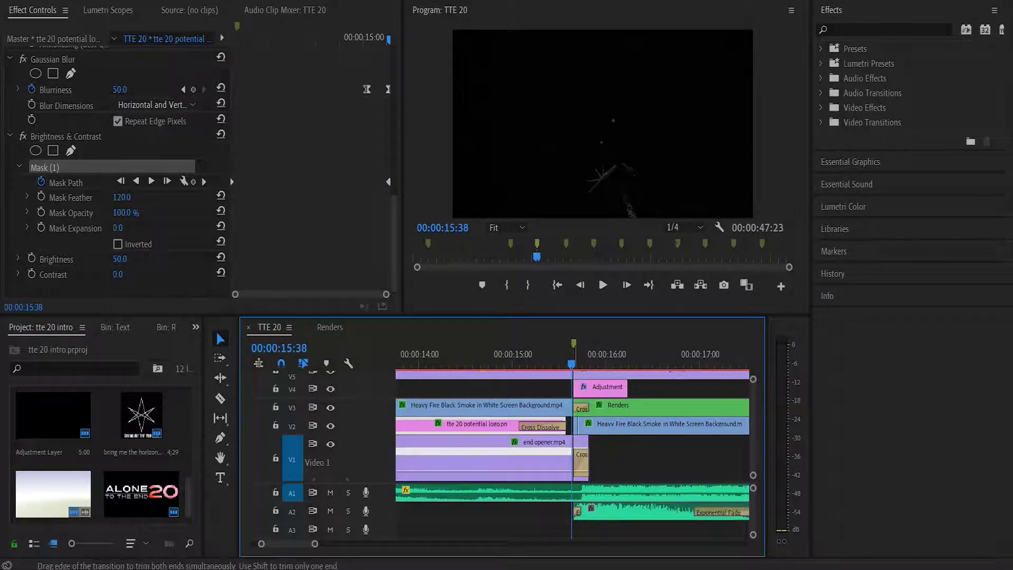
Step: Examine the Motion, Speed and Tint settings of the short end opener.mp4 piece after the cut, and go to its next Position keyframe
key(equal)
key(equal)
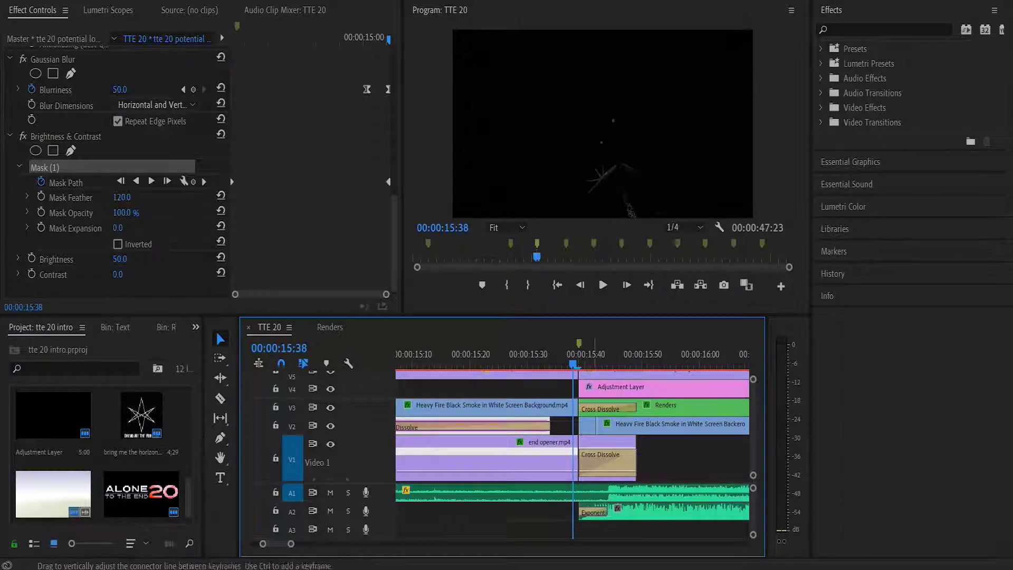
click(607, 442)
scroll(116, 174, down, 3)
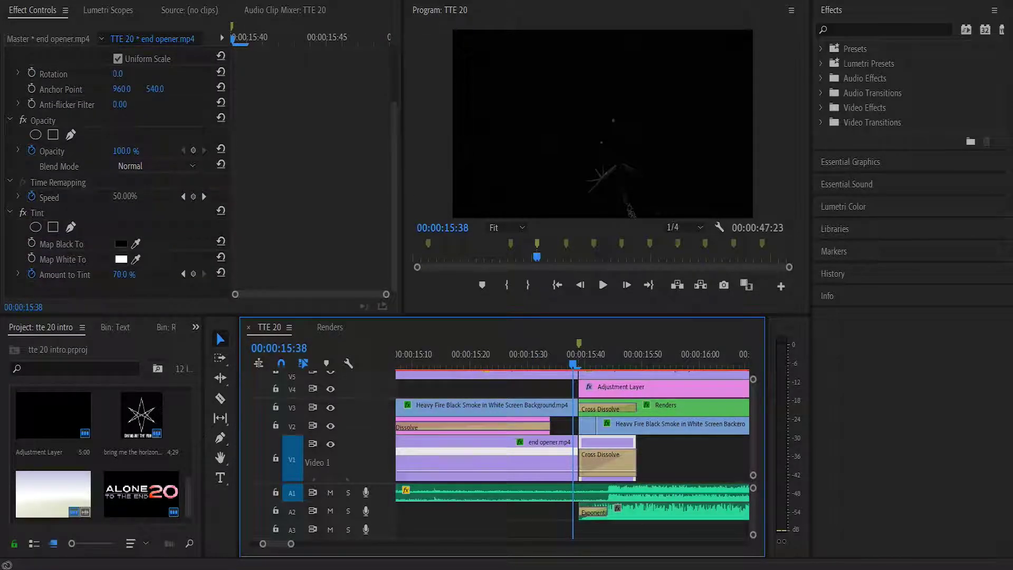
scroll(116, 174, up, 3)
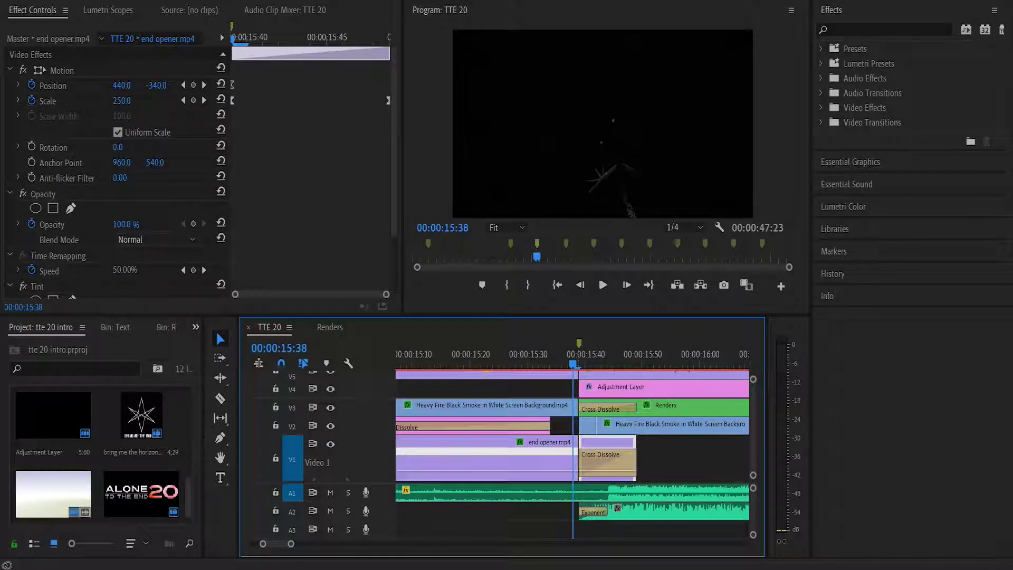
click(204, 85)
Step: Select the adjustment layer after the cut and step through its Smooth Zoom OUT scale animation to 00:00:16:17 and back to 00:00:15:39
click(620, 388)
scroll(116, 174, down, 8)
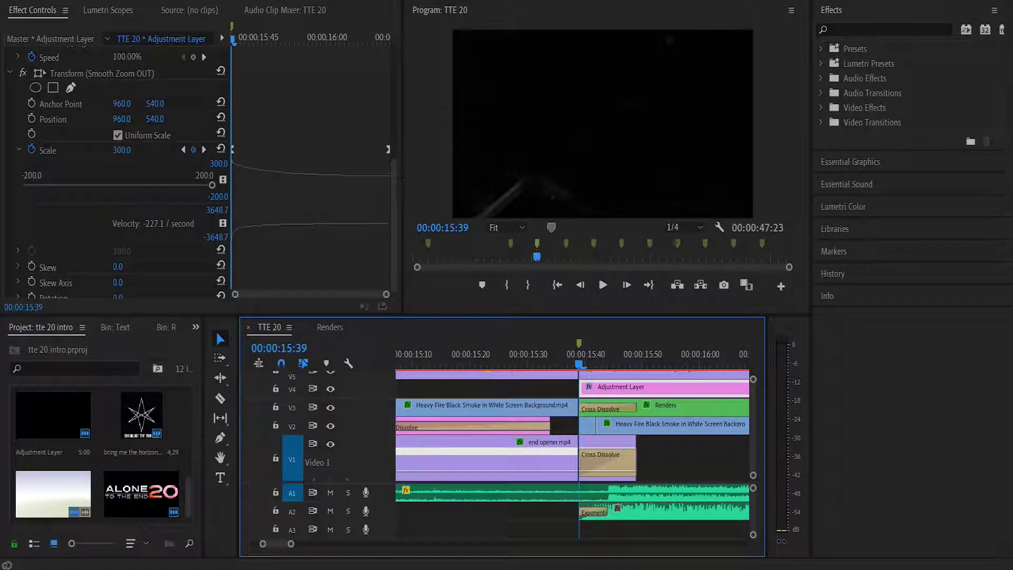
key(minus)
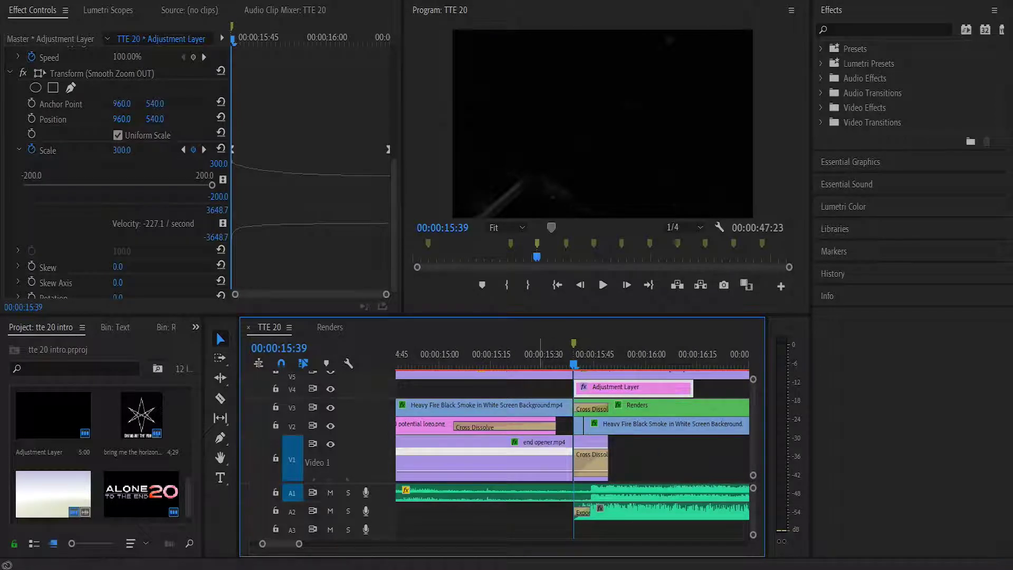
key(shift+Left)
key(shift+Left)
key(Right)
key(Right)
key(Right)
key(Right)
key(Right)
key(Right)
key(Right)
key(Right)
key(Right)
key(Right)
key(Right)
key(Right)
key(Right)
key(Right)
key(Right)
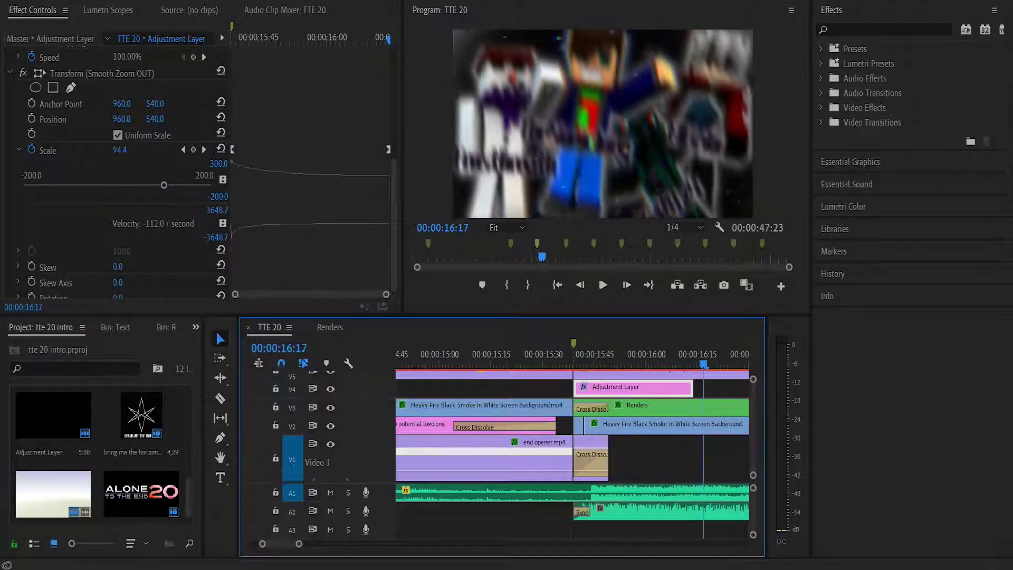
key(shift+Left)
key(shift+Left)
key(shift+Left)
key(shift+Left)
key(shift+Left)
key(shift+Left)
key(shift+Left)
key(Left)
key(Left)
key(Left)
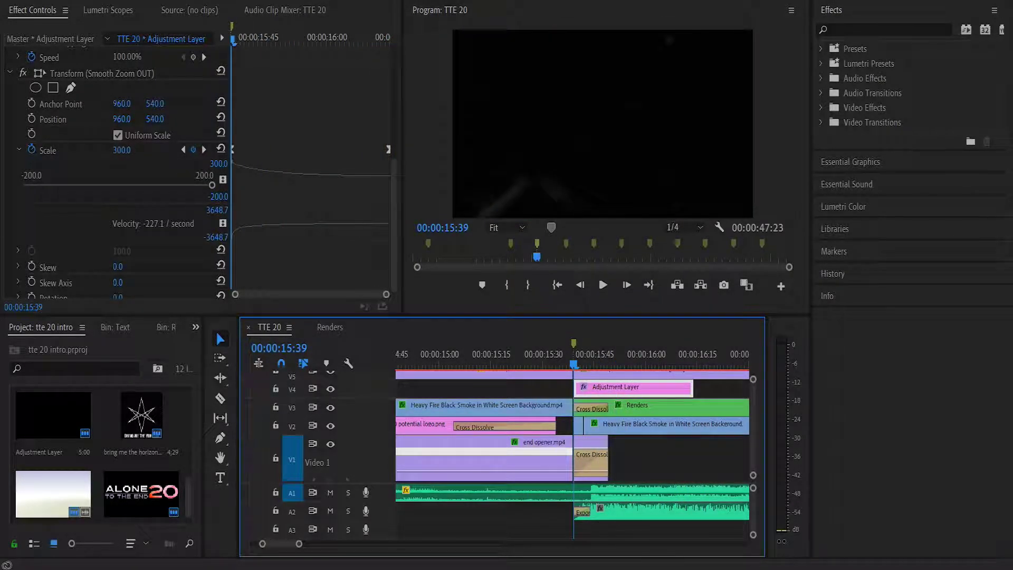
Step: Select the first Renders clip and scrub its opening motion from 00:00:15:38 to 00:00:15:59, returning to 00:00:15:40
click(624, 407)
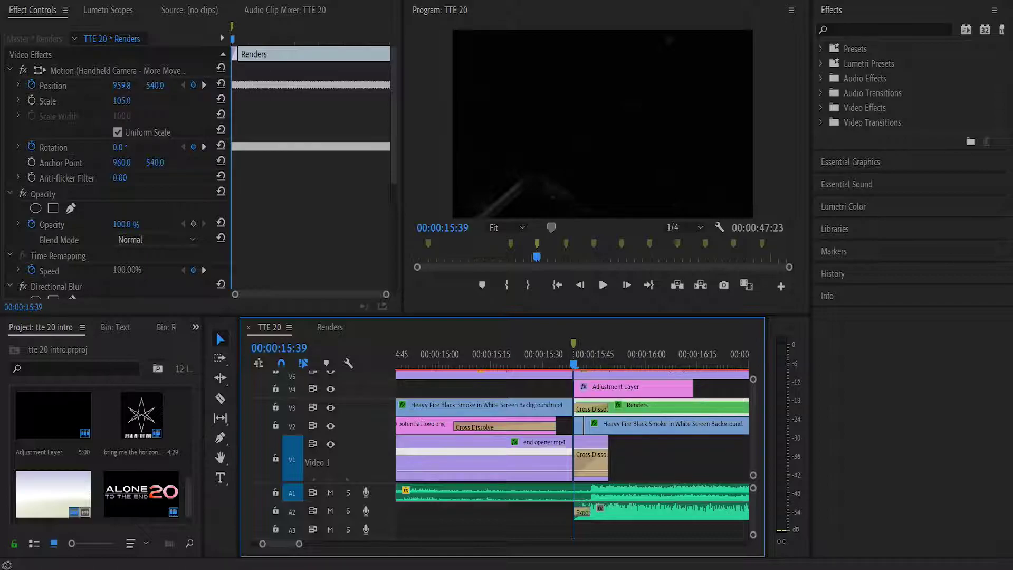
key(Left)
key(space)
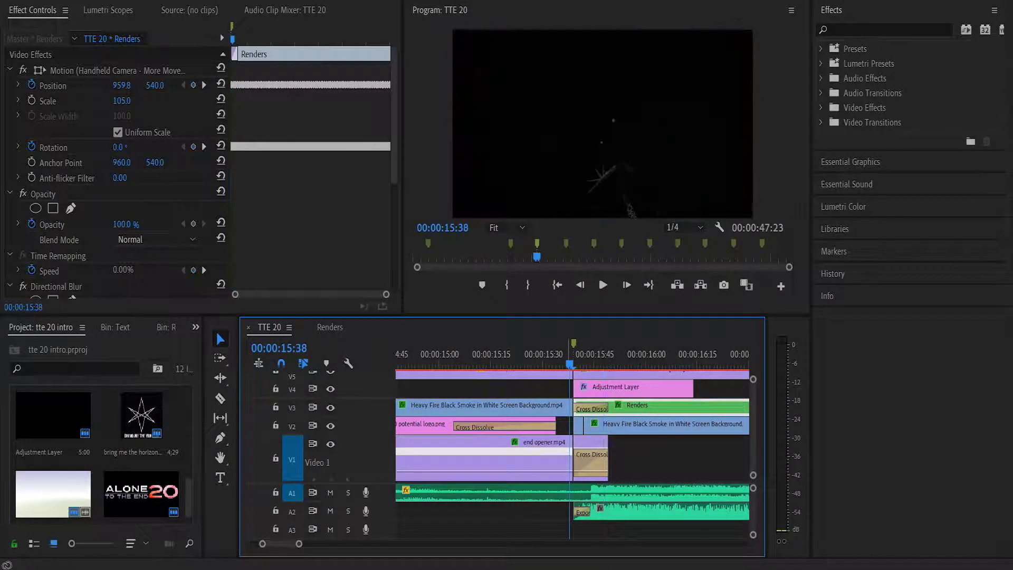
drag(570, 353, 641, 352)
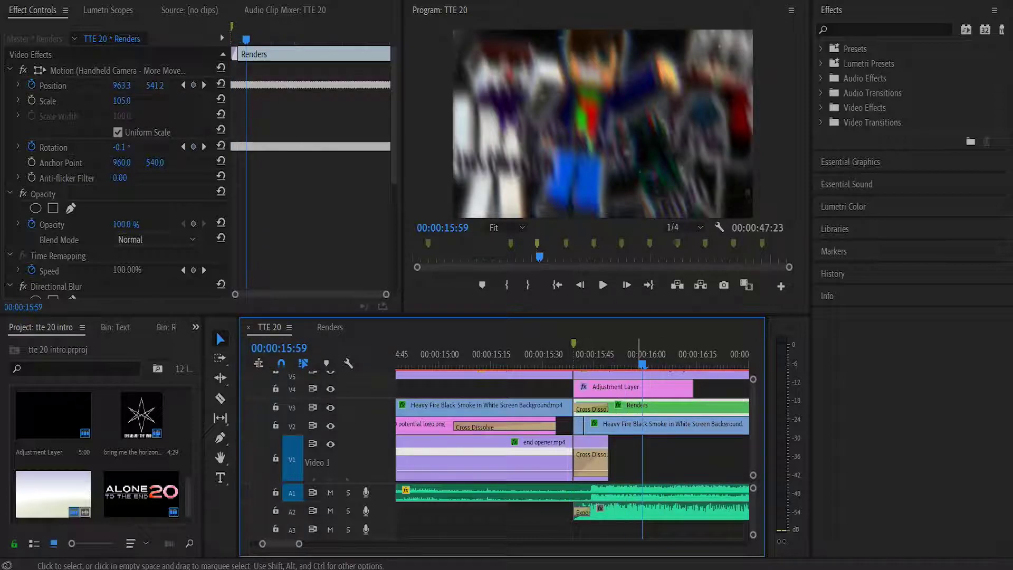
drag(552, 352, 576, 353)
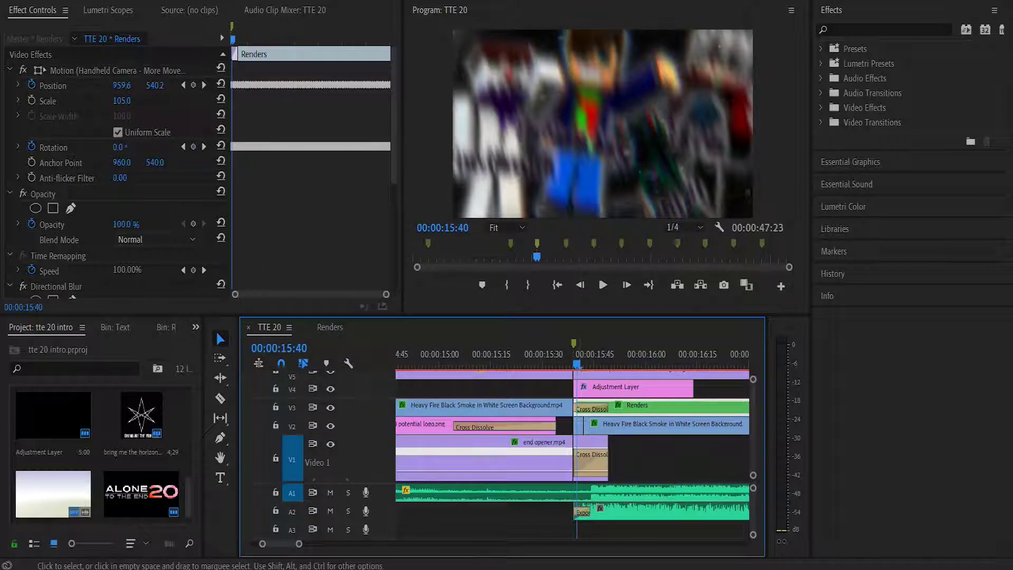
Step: Compare the masked Crop settings of the short smoke piece after the cut and the longer V2 smoke clip that follows
click(578, 425)
scroll(115, 174, down, 5)
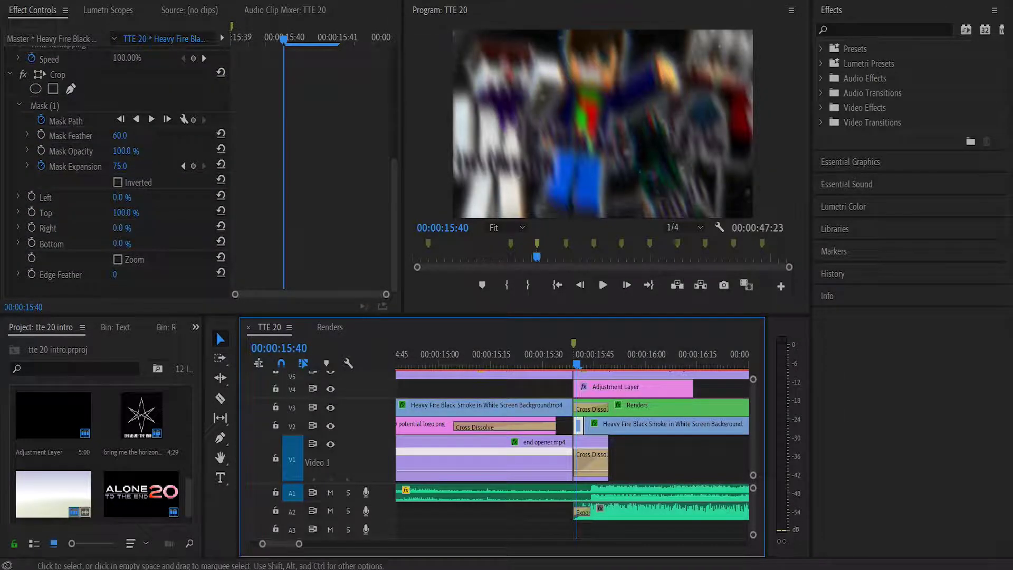
click(648, 425)
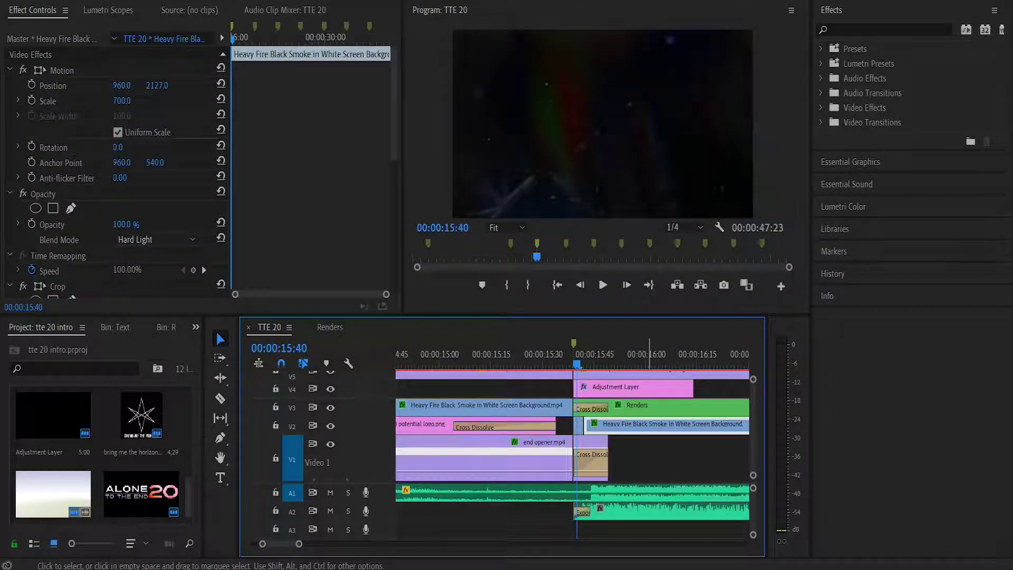
click(614, 353)
scroll(115, 174, down, 5)
scroll(116, 169, up, 4)
Step: Go to 00:00:16:17 and on to 00:00:17:14 to review the long smoke clip's Crop settings against the fully shown renders
click(703, 354)
key(minus)
key(minus)
key(minus)
key(minus)
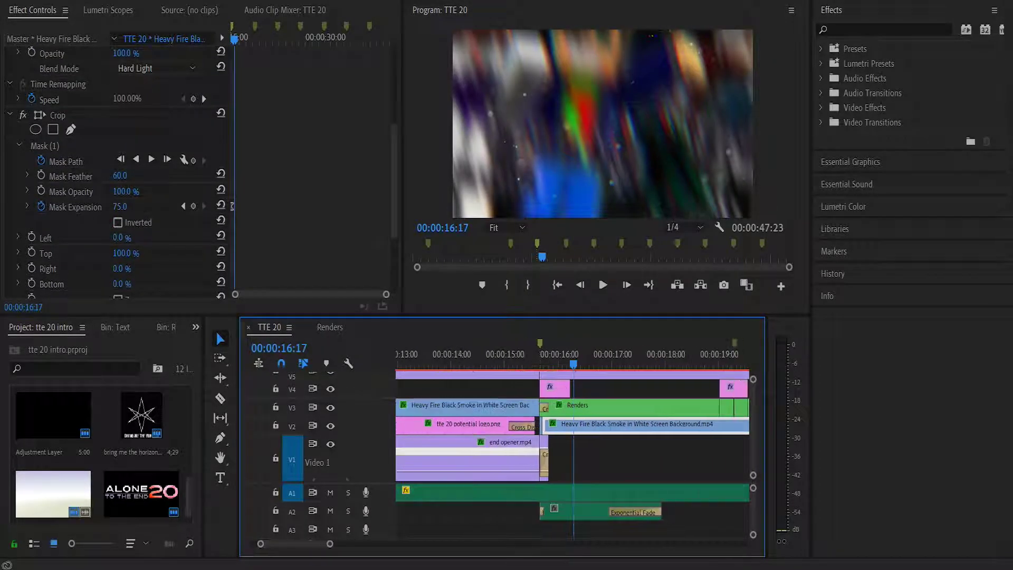
drag(365, 543, 345, 544)
click(604, 354)
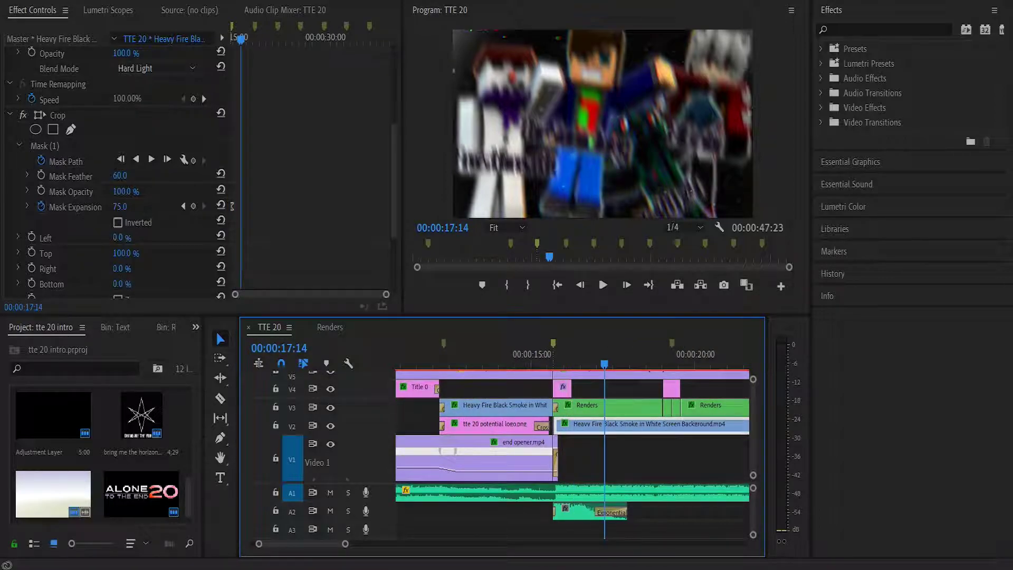
scroll(116, 169, down, 3)
scroll(116, 169, up, 2)
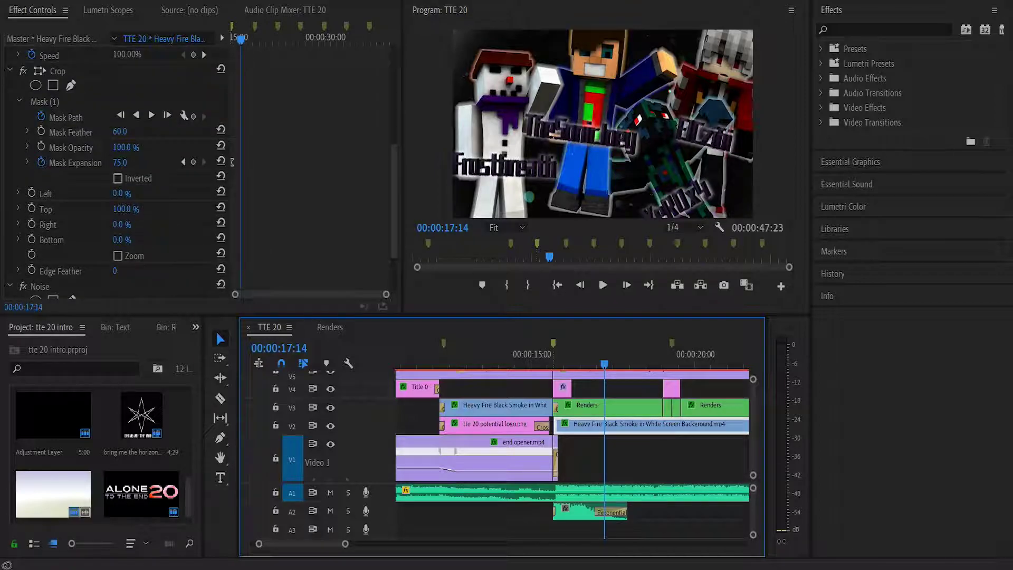
Step: Turn the smoke clip's Crop effect off and back on for comparison, and review its Noise settings
click(23, 71)
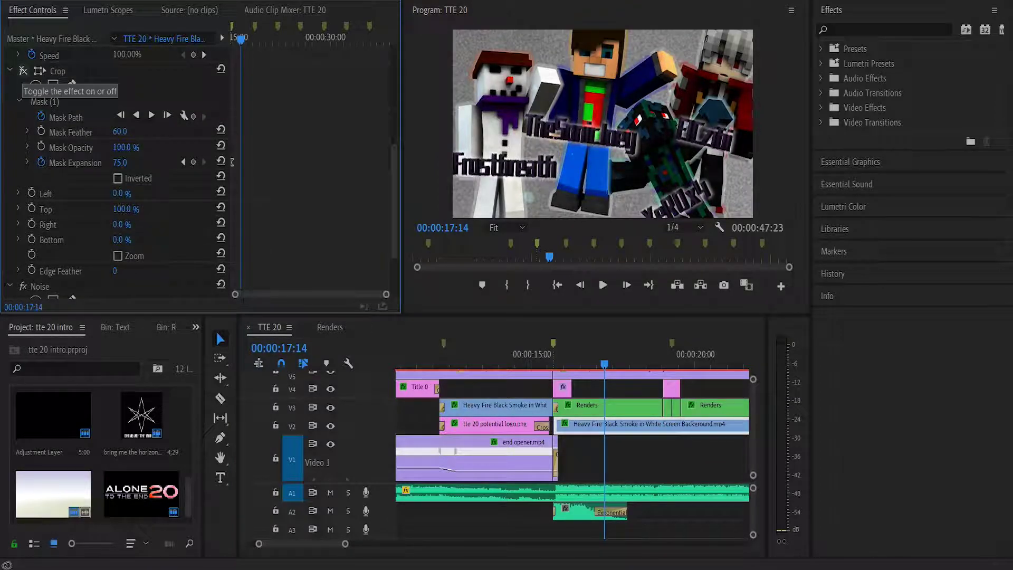
click(23, 71)
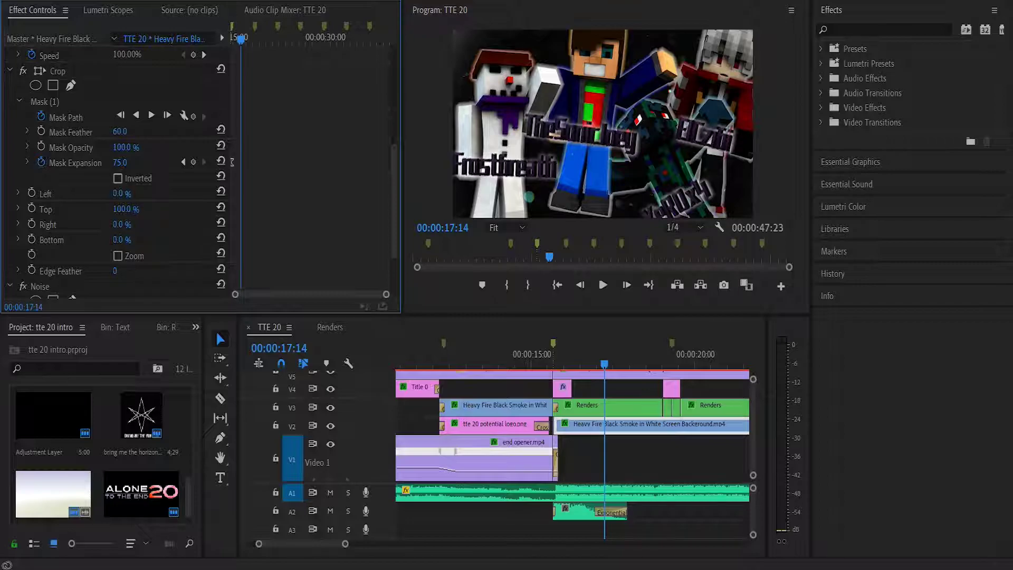
scroll(575, 426, up, 5)
scroll(575, 426, down, 5)
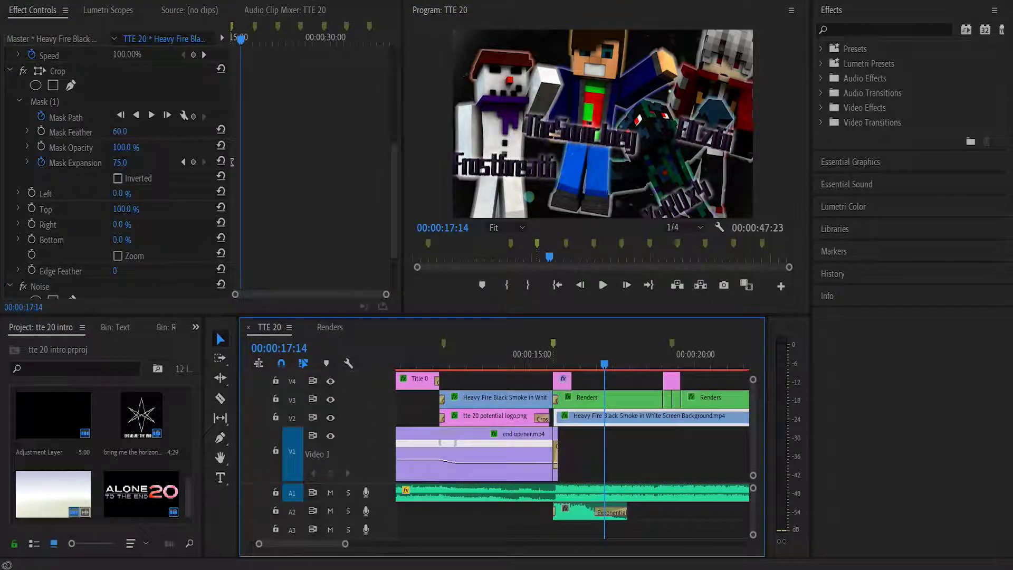
scroll(116, 169, down, 3)
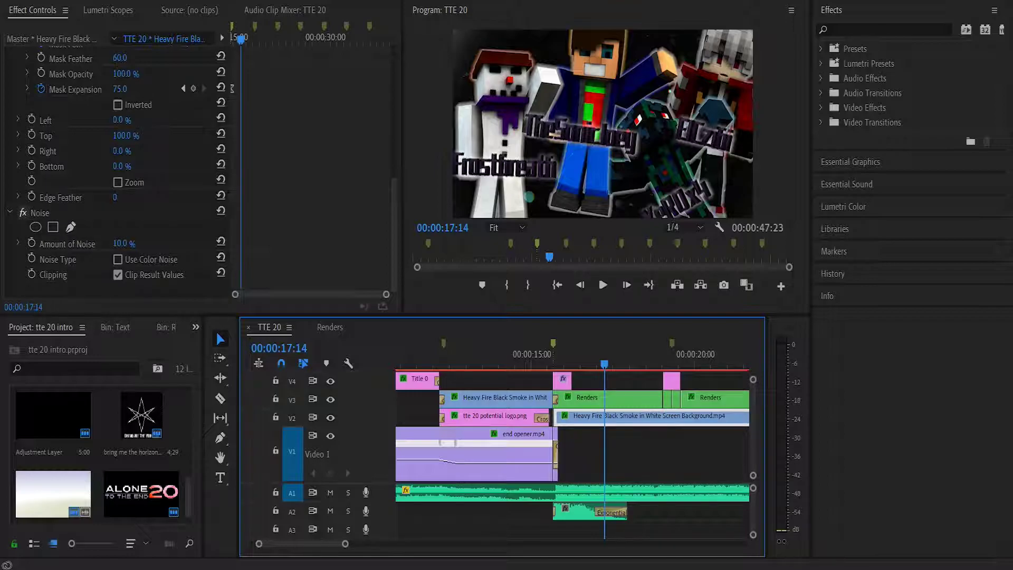
scroll(116, 168, up, 4)
click(22, 100)
click(22, 100)
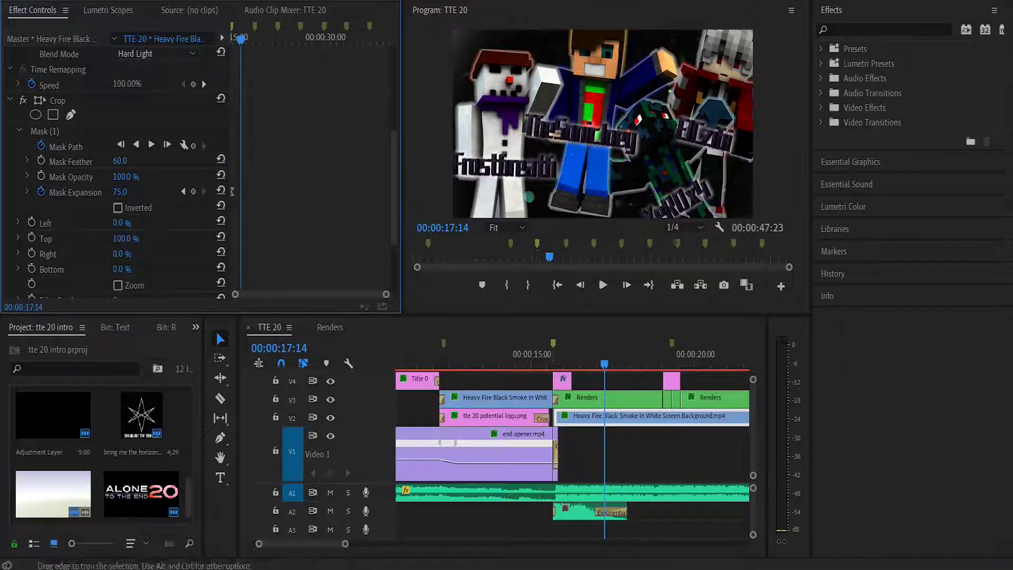
Step: Examine the second Free-special-effects-192.mov clip's Soft Light blend and VR Chromatic Aberrations settings, hiding and reshowing track V5 for comparison
drag(345, 543, 415, 543)
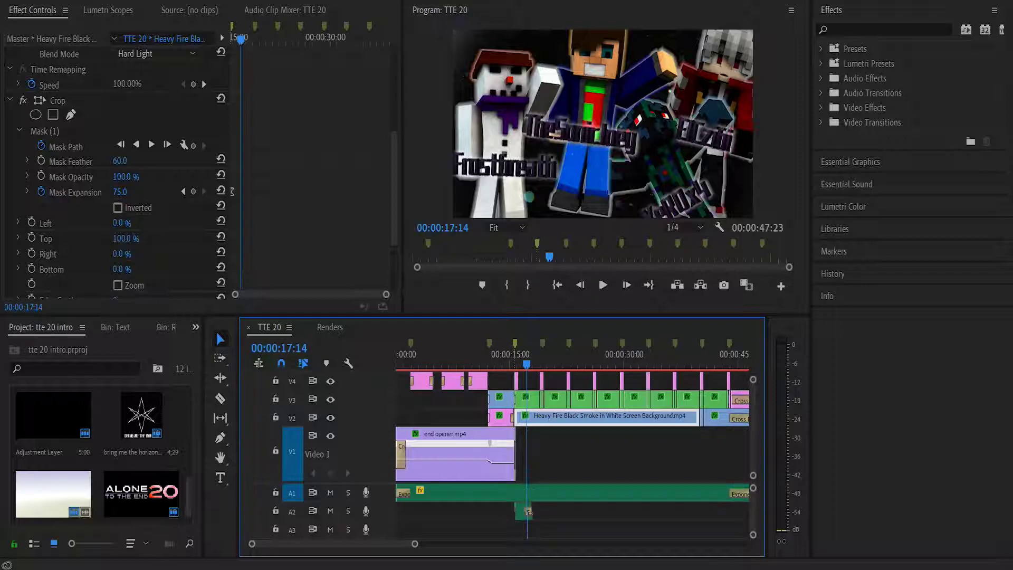
scroll(136, 89, up, 2)
scroll(572, 426, up, 5)
scroll(572, 426, down, 5)
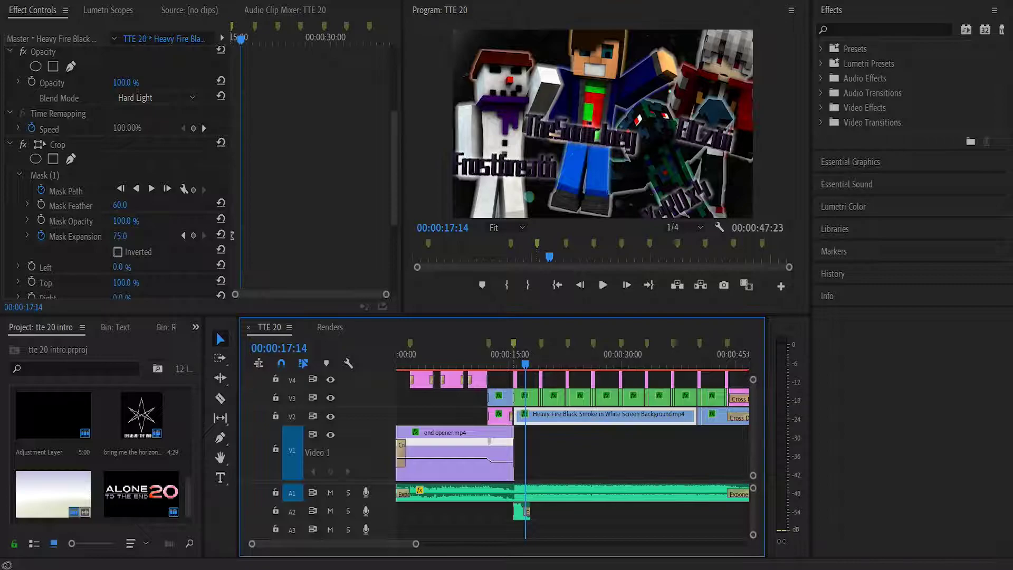
scroll(572, 426, up, 3)
click(631, 403)
scroll(200, 170, down, 5)
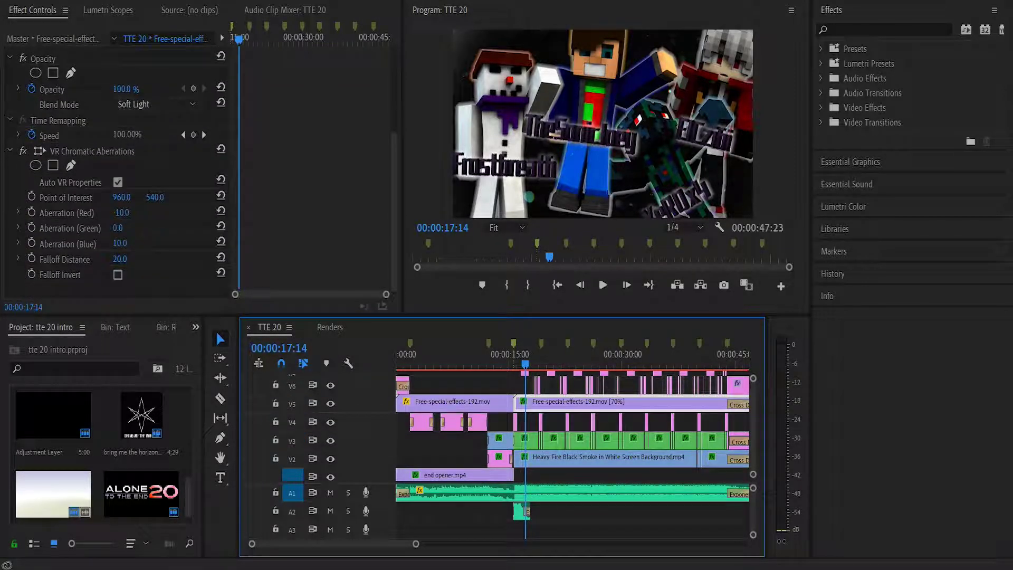
scroll(116, 169, up, 4)
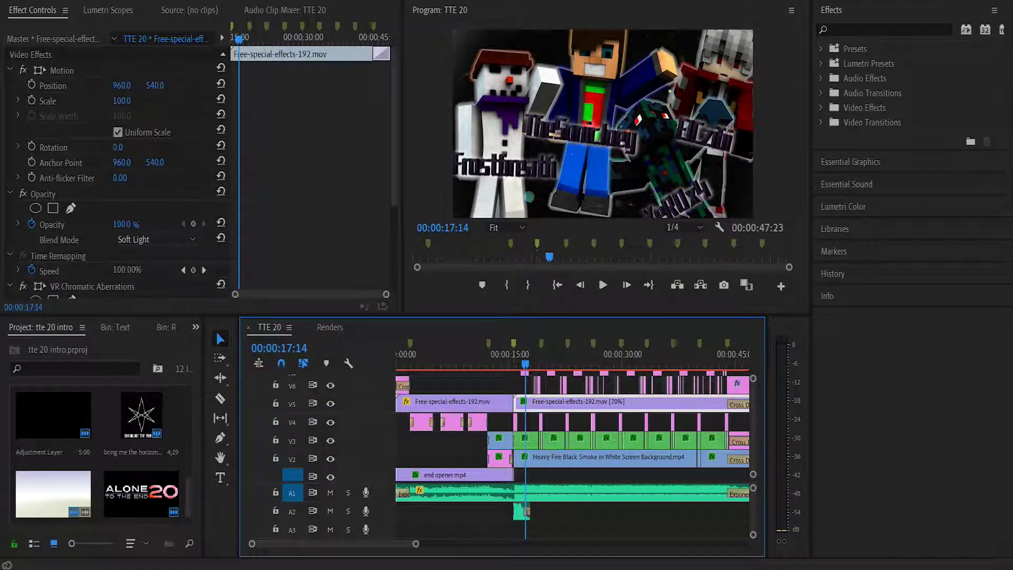
scroll(116, 168, down, 4)
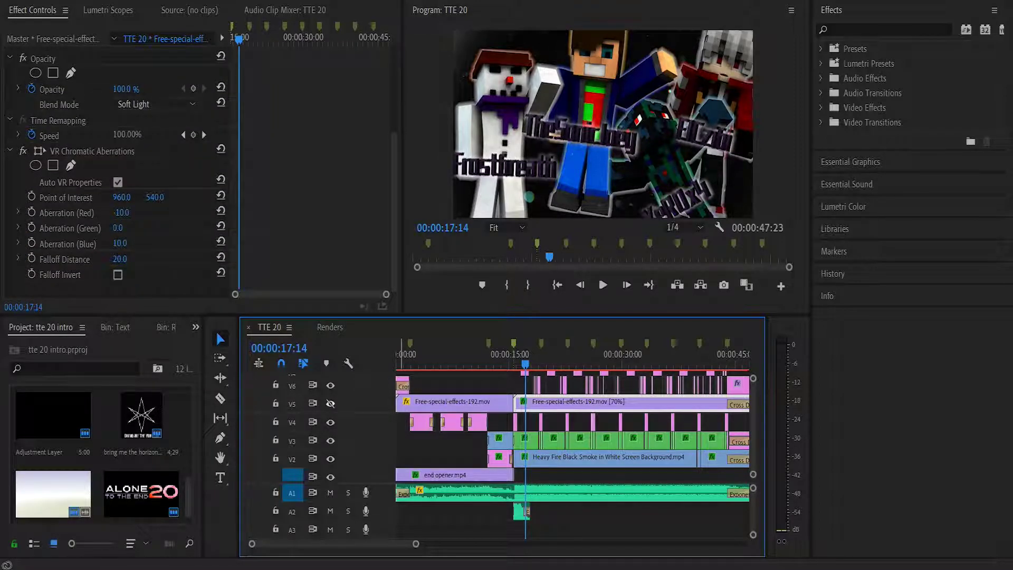
click(330, 403)
click(330, 403)
Step: Preview the renders section at 00:00:23:59 and 00:00:20:59
key(=)
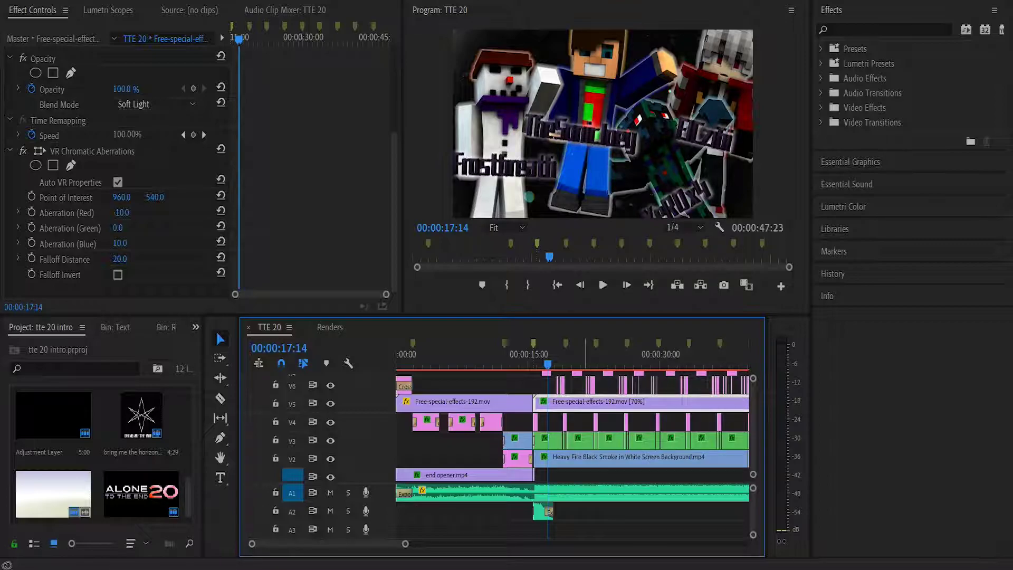
click(607, 355)
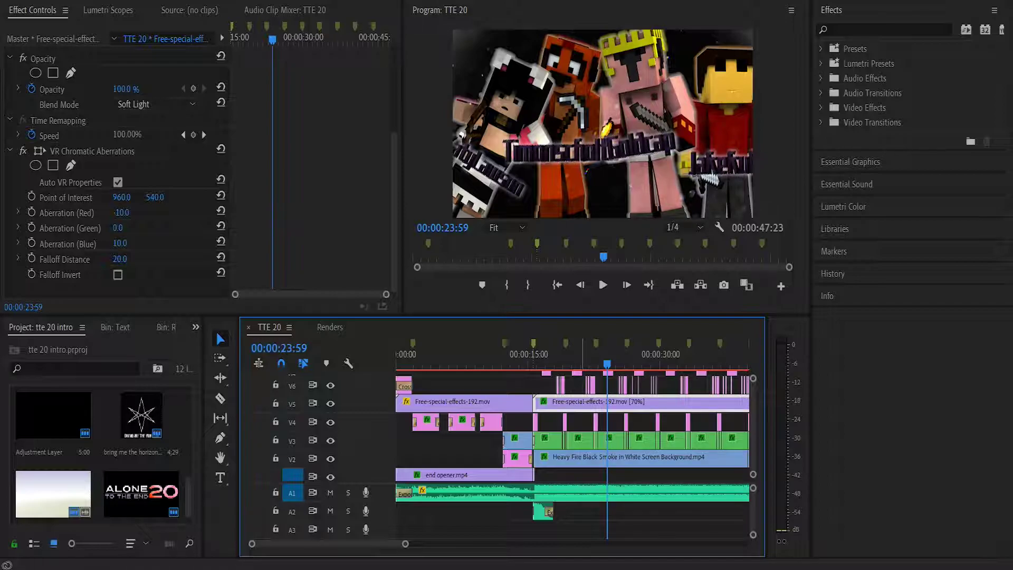
click(581, 354)
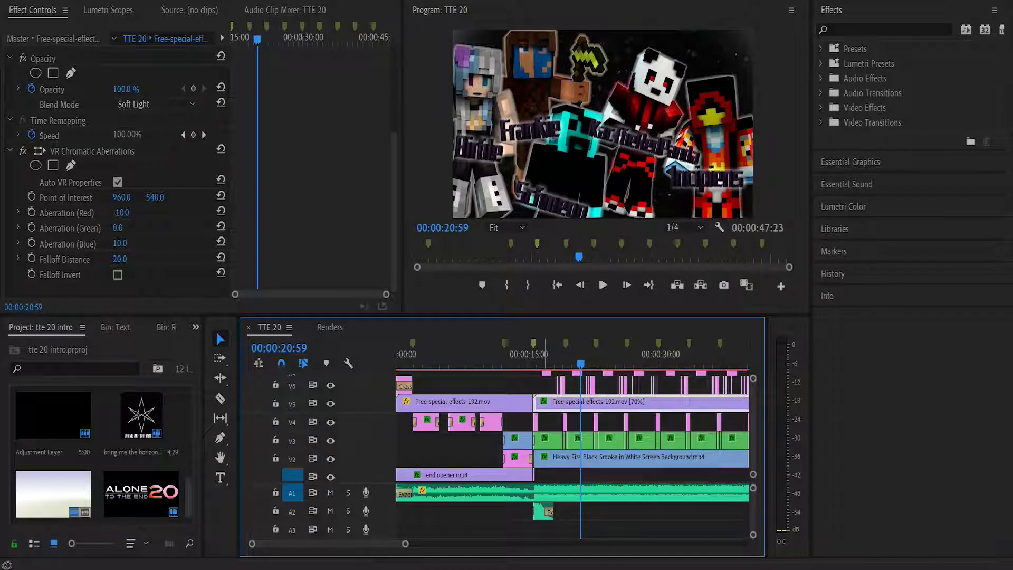
Step: Go to 00:00:16:43 and compare the Heavy Fire Black Smoke clip on V2 with the second Free-special-effects-192.mov clip on V5
click(545, 354)
drag(405, 543, 398, 544)
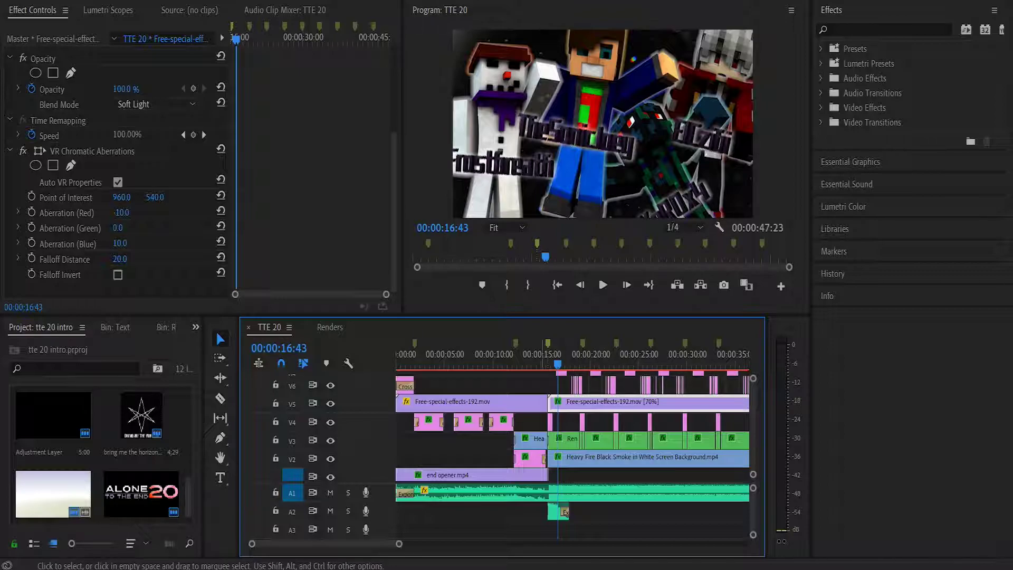
key(equal)
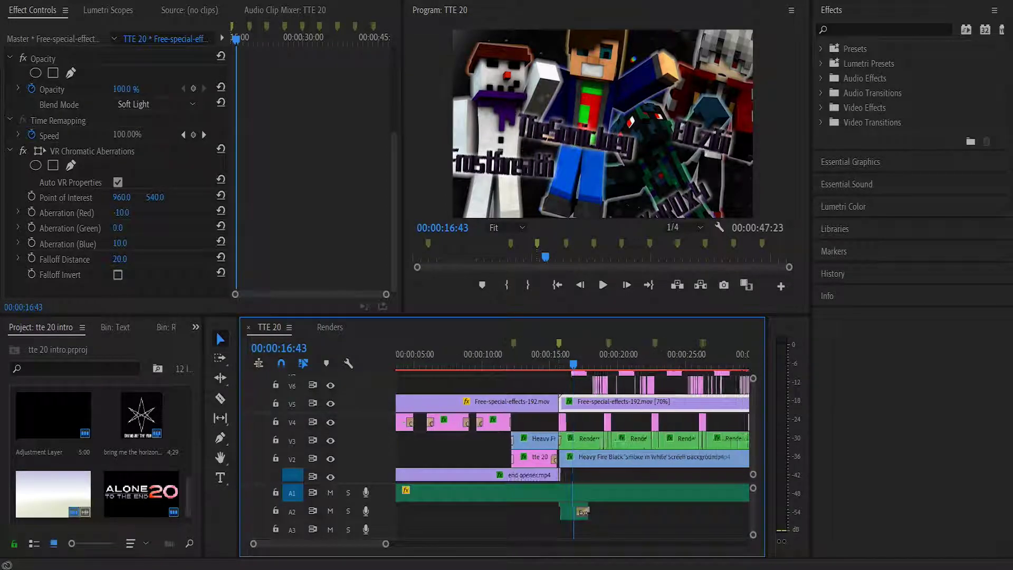
key(equal)
key(equal)
click(584, 458)
click(585, 403)
click(577, 458)
click(584, 403)
click(577, 456)
click(583, 402)
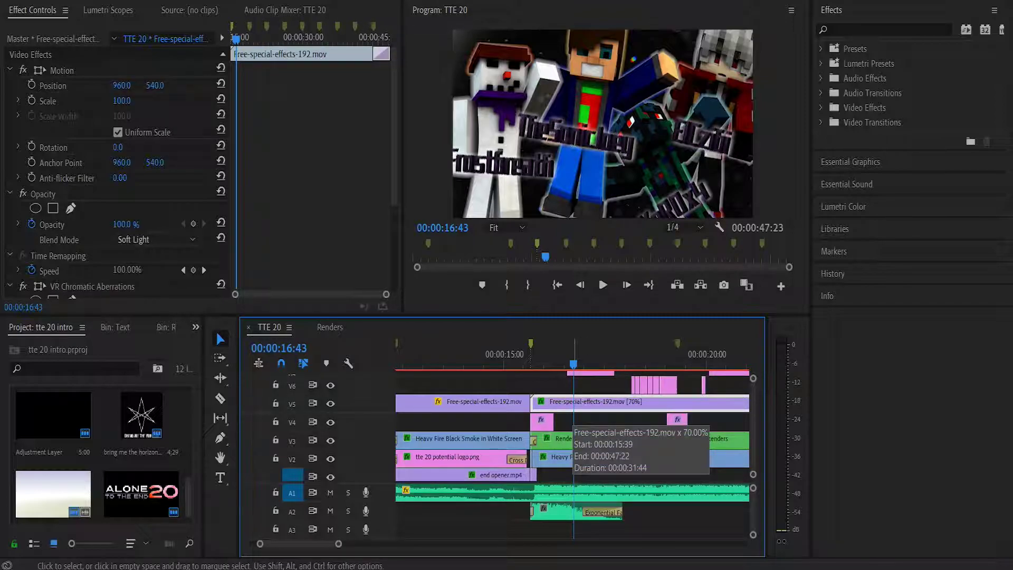
Step: Turn the second Free-special-effects-192.mov clip's VR Chromatic Aberrations effect off and back on for comparison
scroll(116, 174, down, 4)
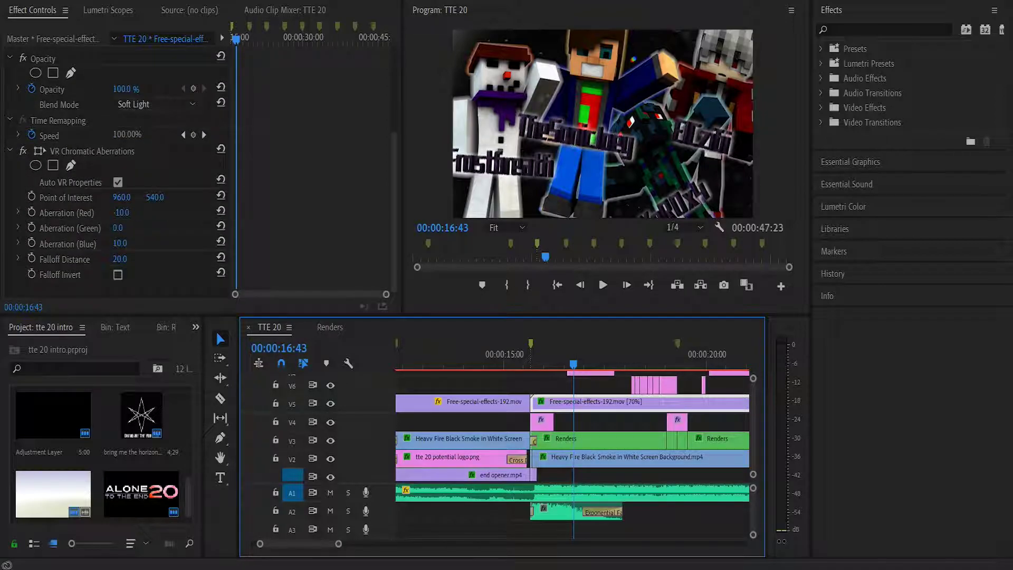
click(23, 151)
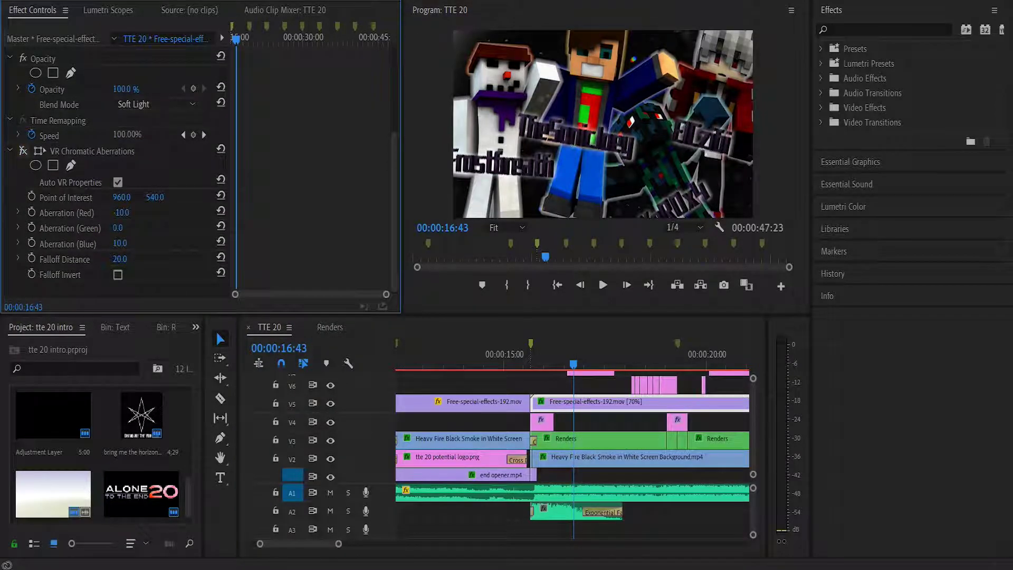
click(22, 151)
click(23, 151)
click(23, 151)
Step: Review the long smoke clip's Motion, Hard Light blend, and remaining effect settings
click(599, 457)
scroll(158, 174, down, 3)
scroll(116, 169, down, 5)
scroll(116, 169, up, 3)
scroll(116, 169, up, 4)
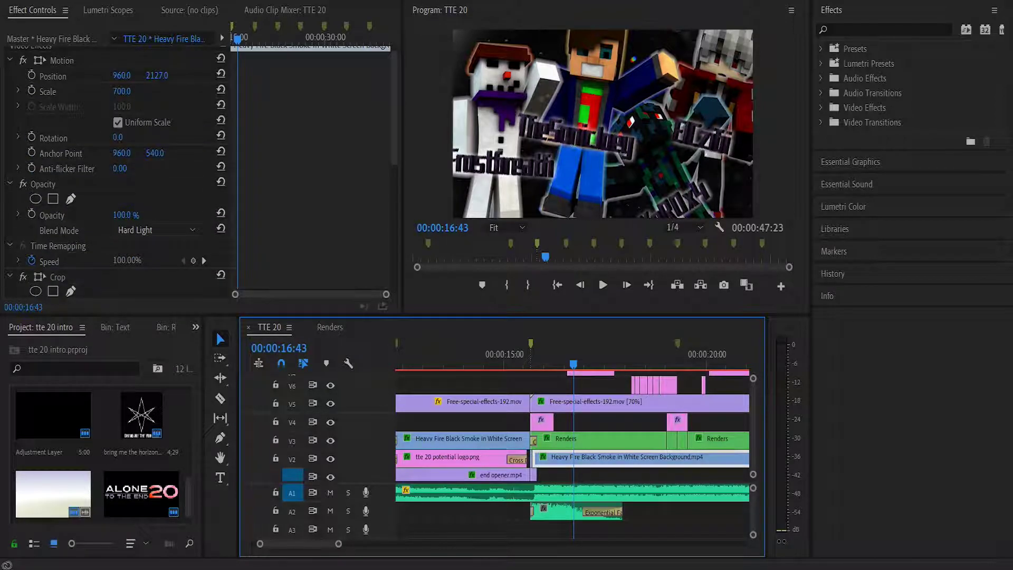
Step: Open the nested Renders sequence from its first clip on V3 and show it from the start at full length
click(599, 438)
click(548, 422)
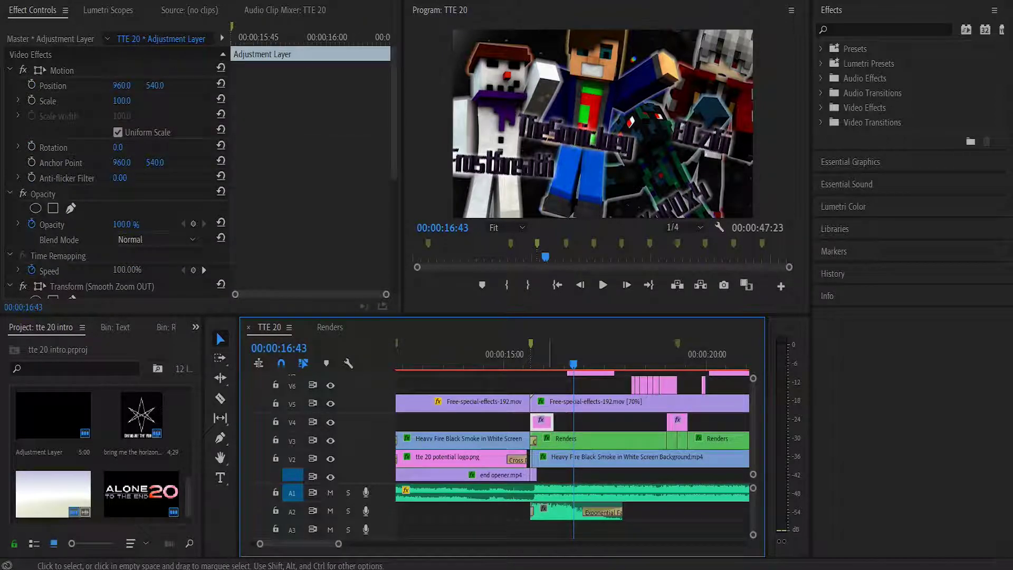
click(620, 439)
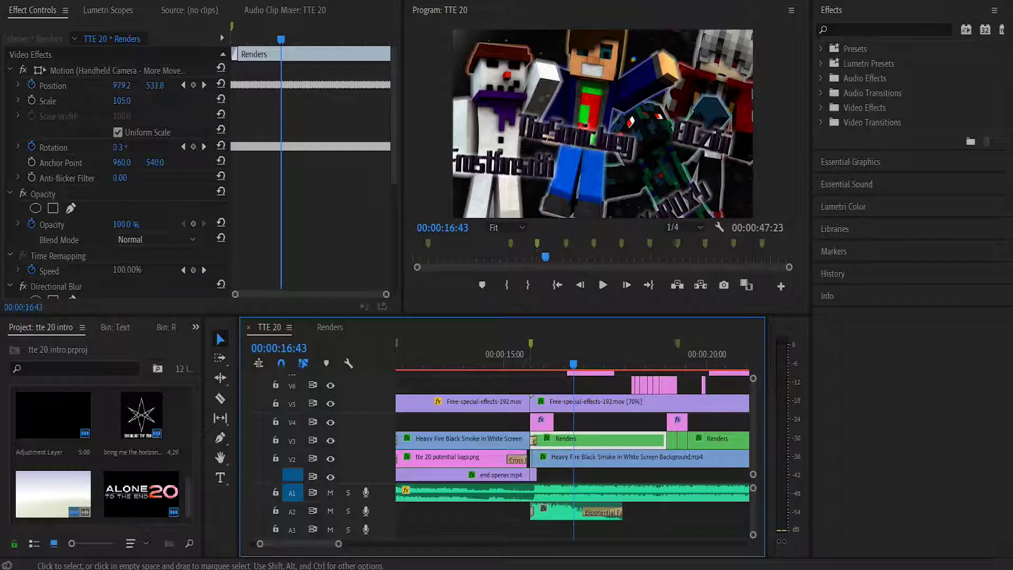
double_click(612, 439)
key(Home)
key(backslash)
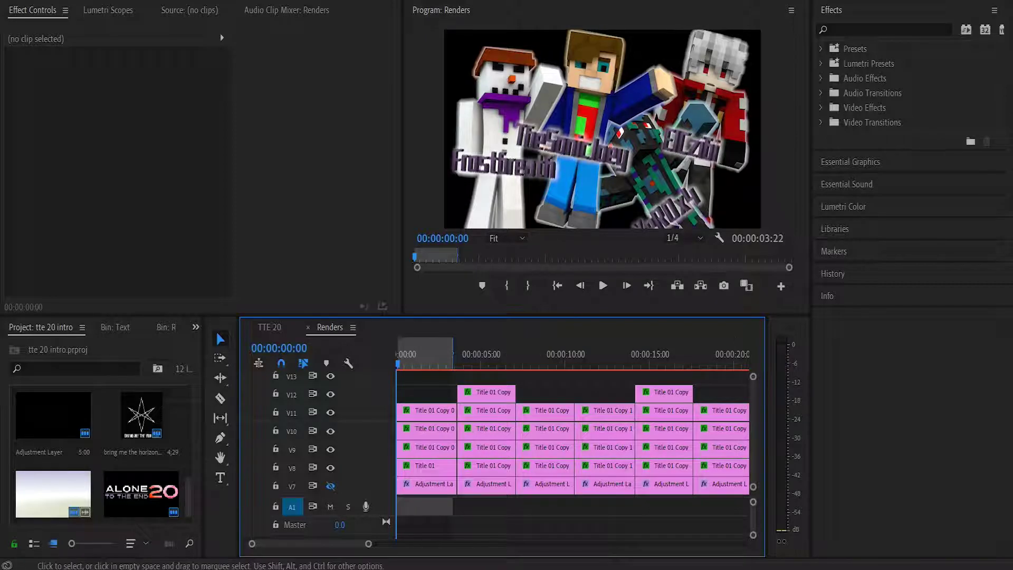
Step: Examine the first V7 adjustment layer's masked Brightness & Contrast settings, showing and rehiding track V7 for comparison
scroll(572, 437, down, 5)
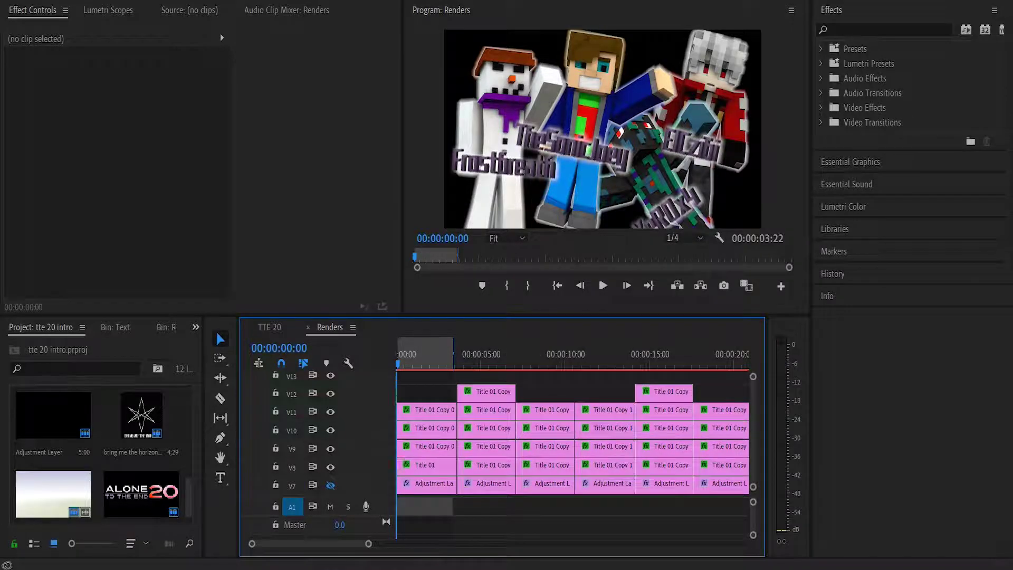
click(426, 386)
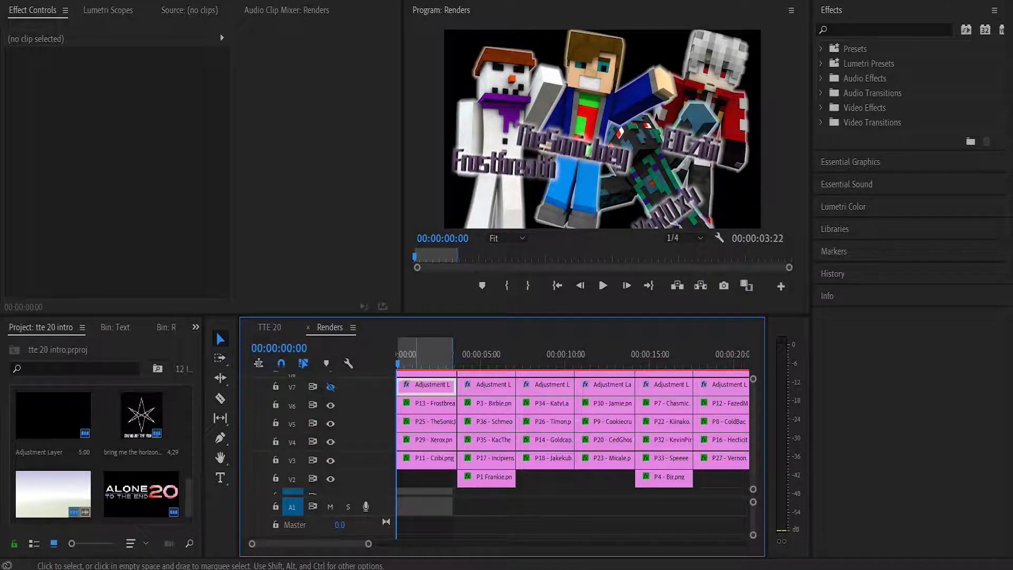
scroll(201, 169, down, 5)
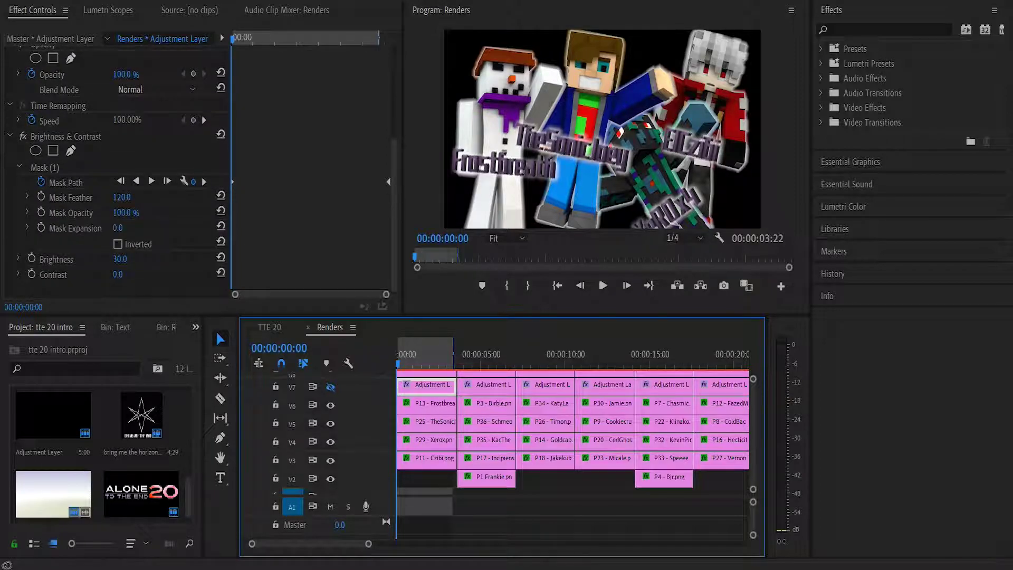
click(330, 386)
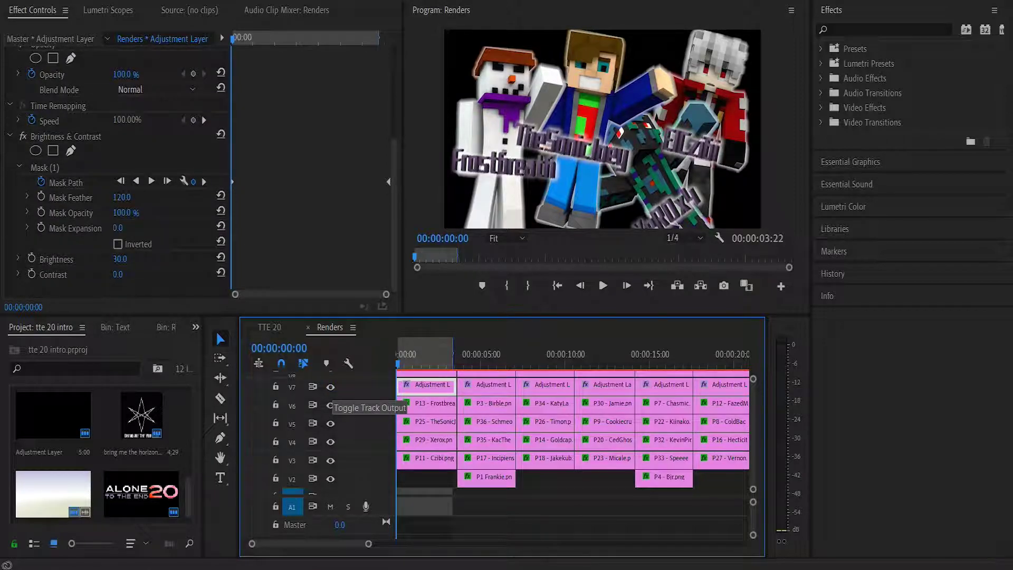
click(330, 386)
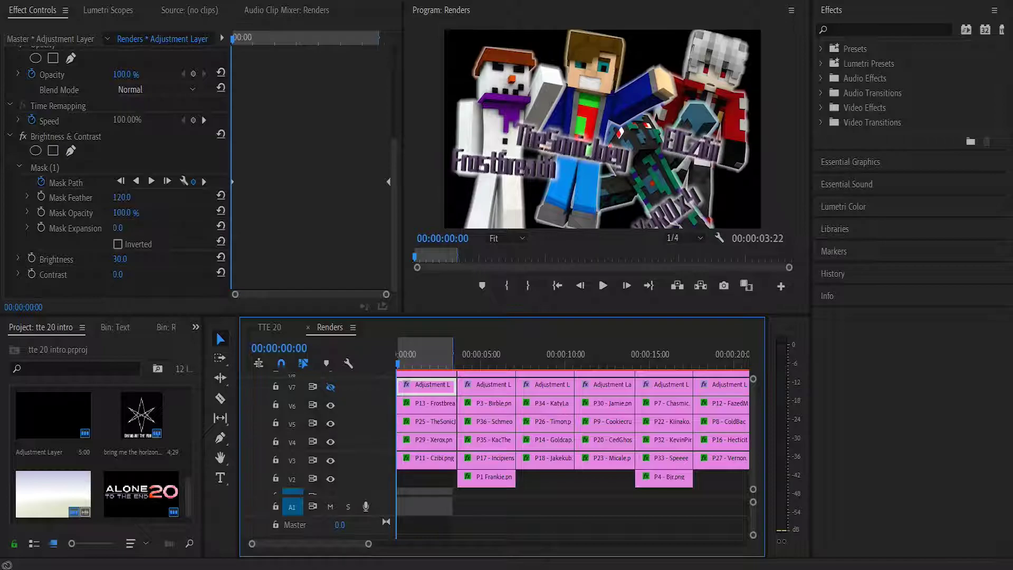
Step: Play the Renders sequence to 00:00:02:13 with Mask (1) selected to preview its animated path
click(45, 167)
key(space)
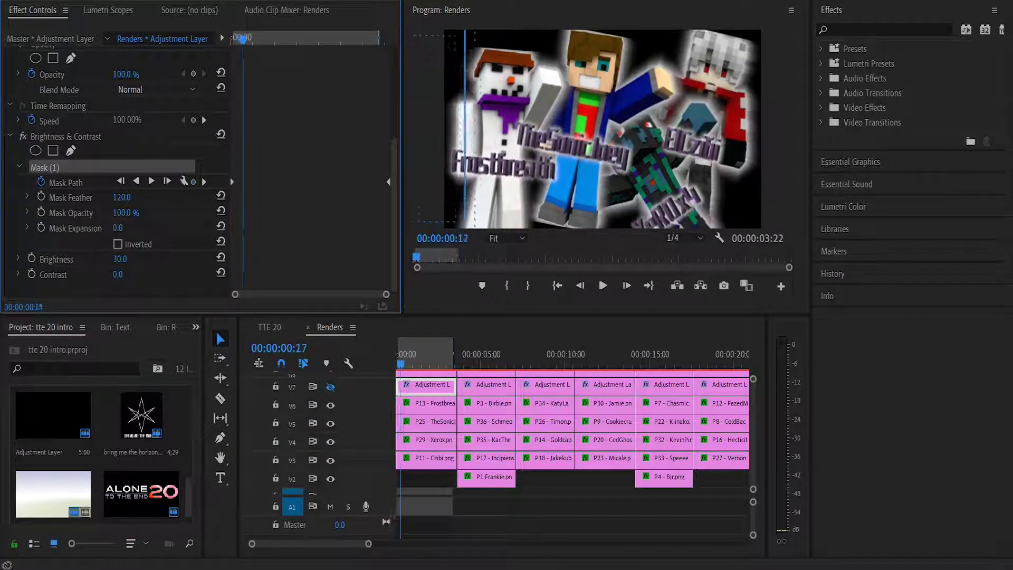
key(space)
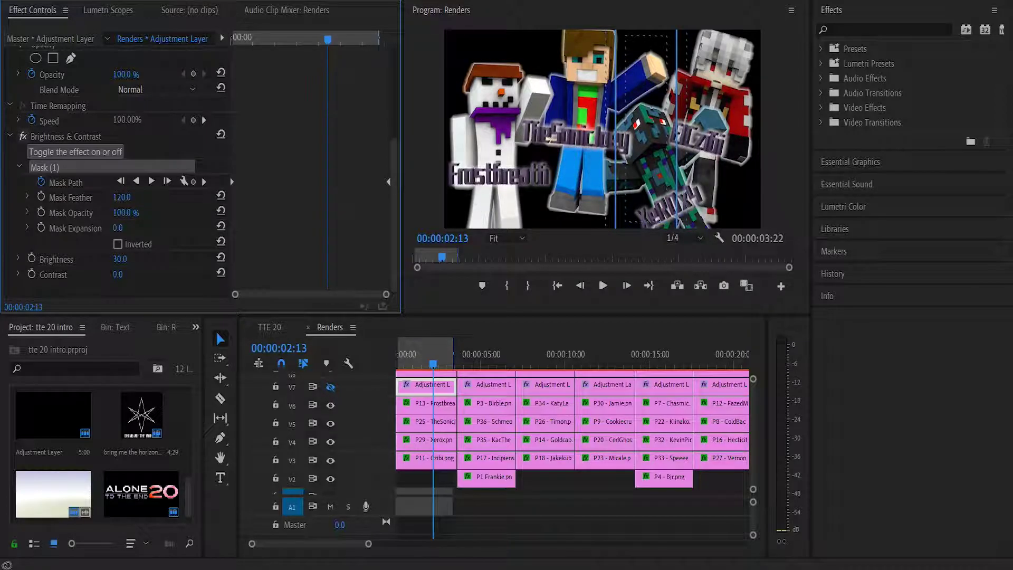
Step: Review the Motion keyframes of the P13 and P11 render images, and save the project
click(426, 403)
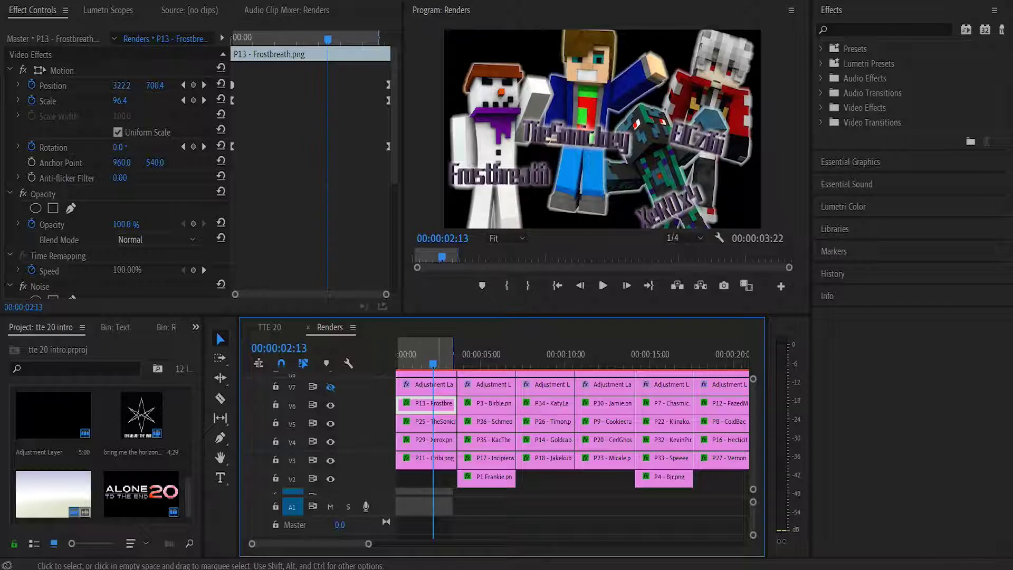
click(426, 458)
key(ctrl+s)
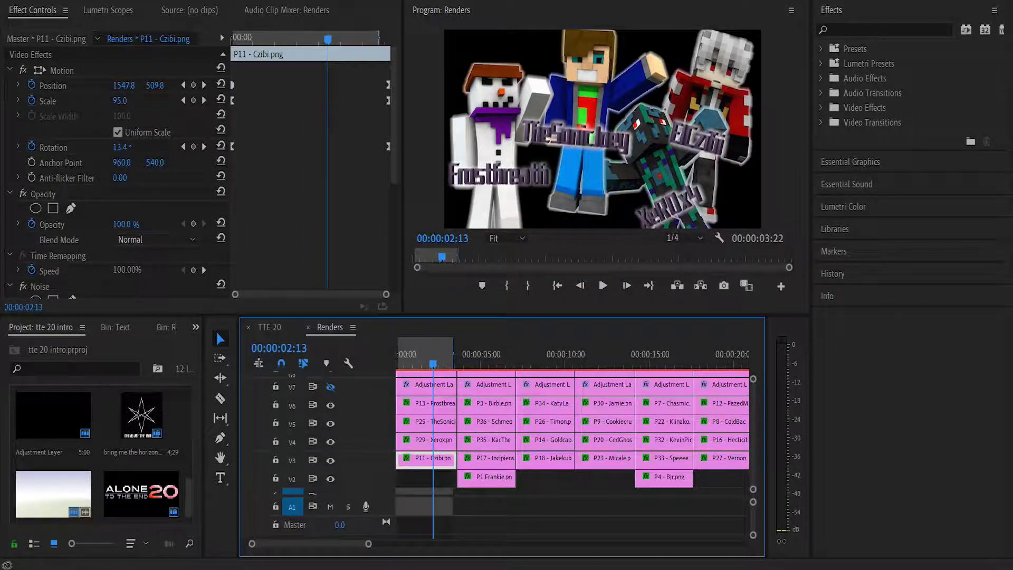
Step: Return to the TTE 20 sequence and inspect its tracks around the start of the renders section
click(269, 327)
scroll(572, 425, up, 4)
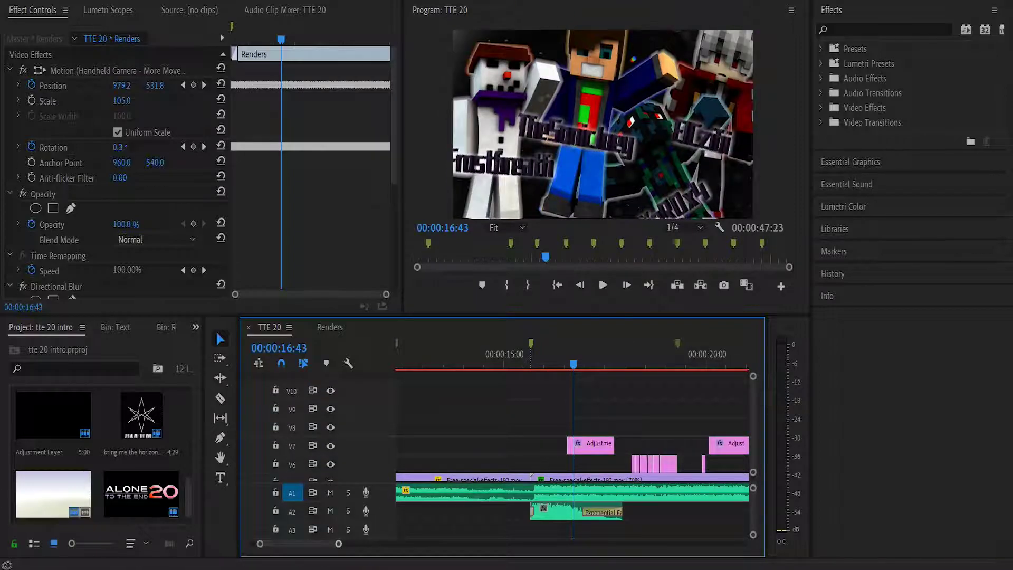
drag(338, 543, 440, 543)
key(backslash)
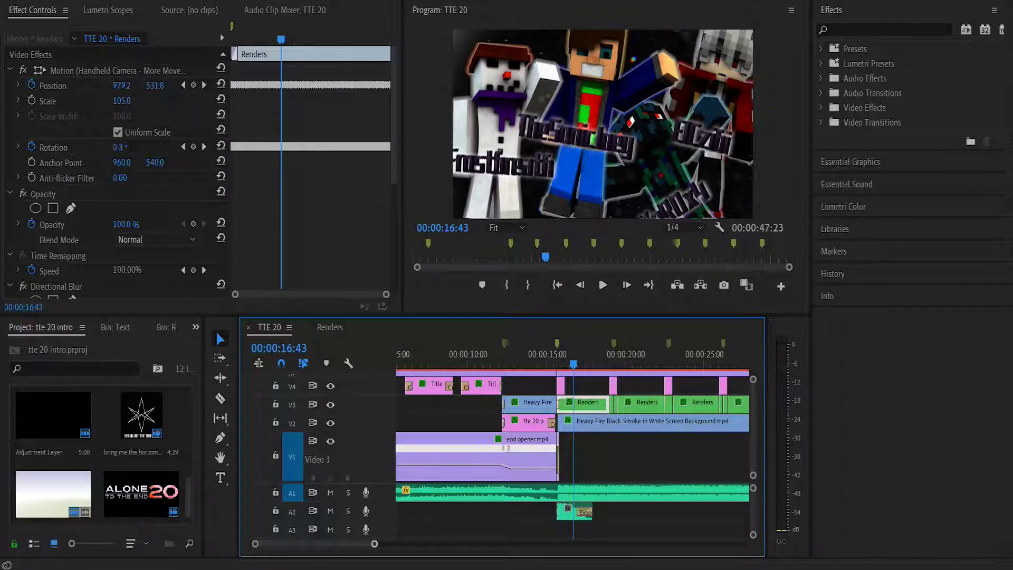
key(equal)
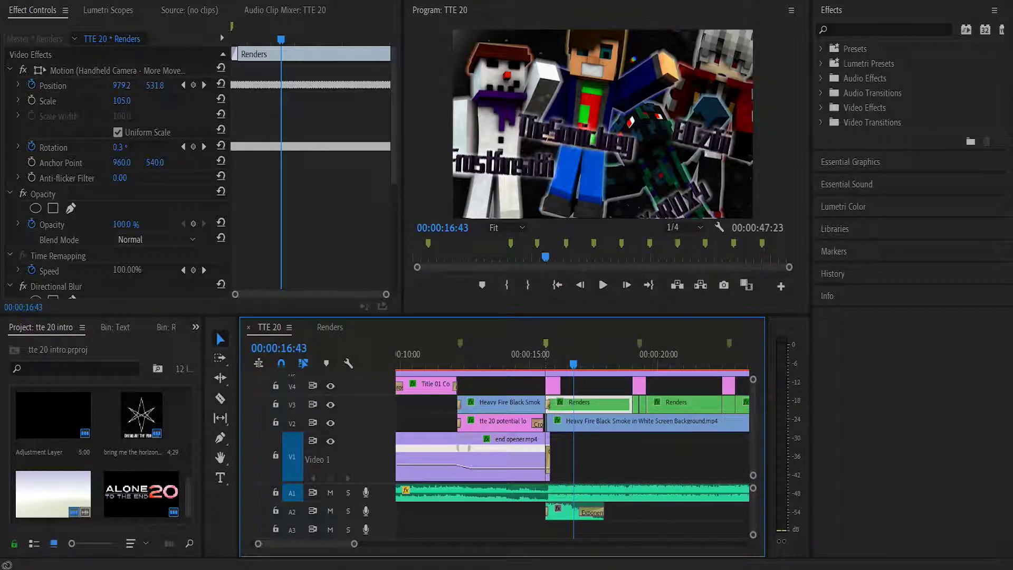
Step: Reopen the Renders sequence at its start and compare the Motion settings of the P29, P25 and P13 images
double_click(614, 402)
key(equal)
key(Home)
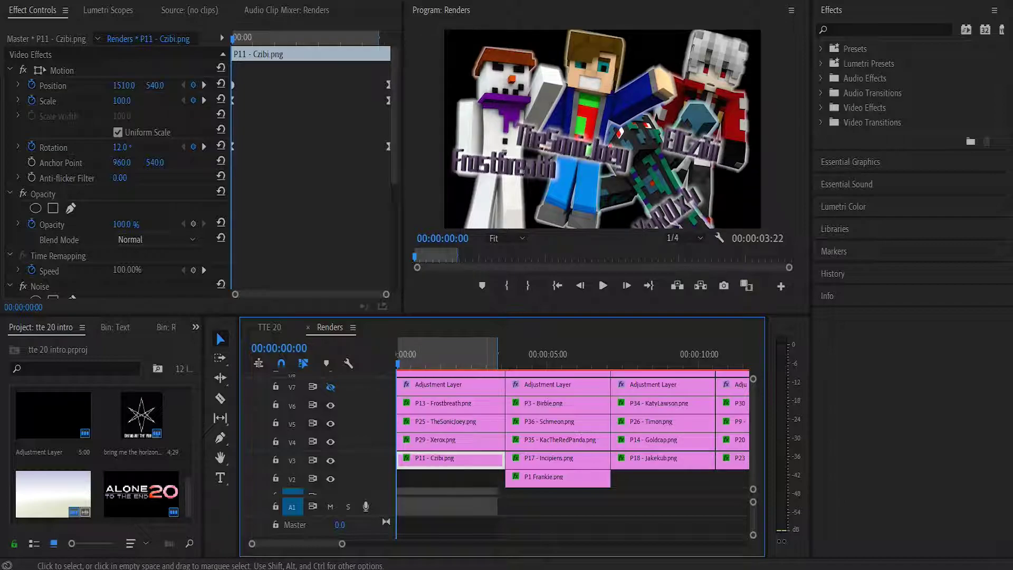
click(483, 441)
click(482, 423)
click(482, 405)
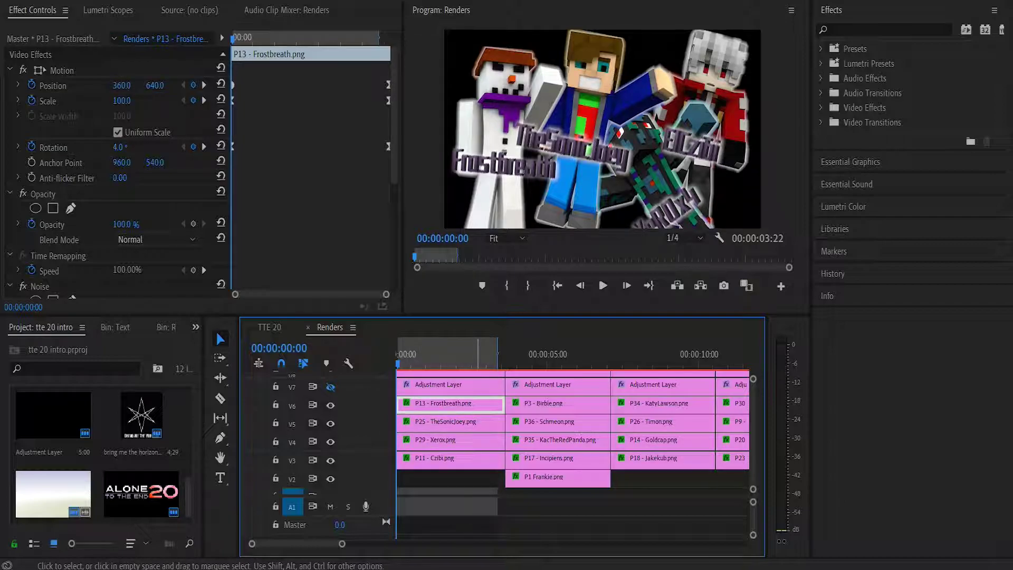
Step: Preview the render movement up to 00:00:01:55 and review the P13 image's Noise and Alpha Glow settings
key(space)
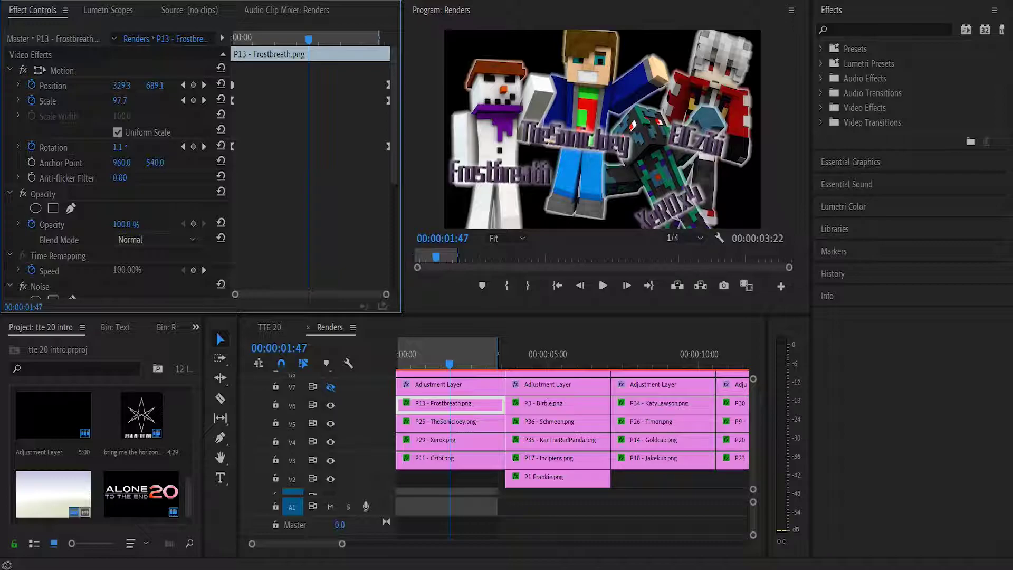
mouse_move(448, 354)
mouse_down()
mouse_move(408, 354)
mouse_move(453, 354)
mouse_up()
scroll(116, 174, down, 6)
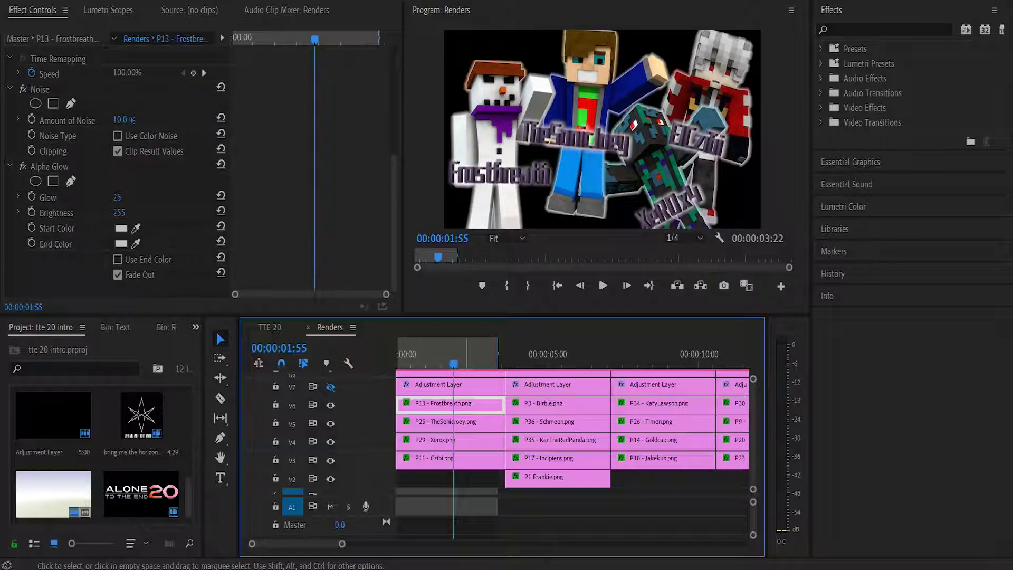
Step: Turn the P29 image's Noise and Alpha Glow effects off and back on one at a time for comparison
click(462, 421)
click(462, 439)
scroll(116, 174, down, 6)
click(23, 90)
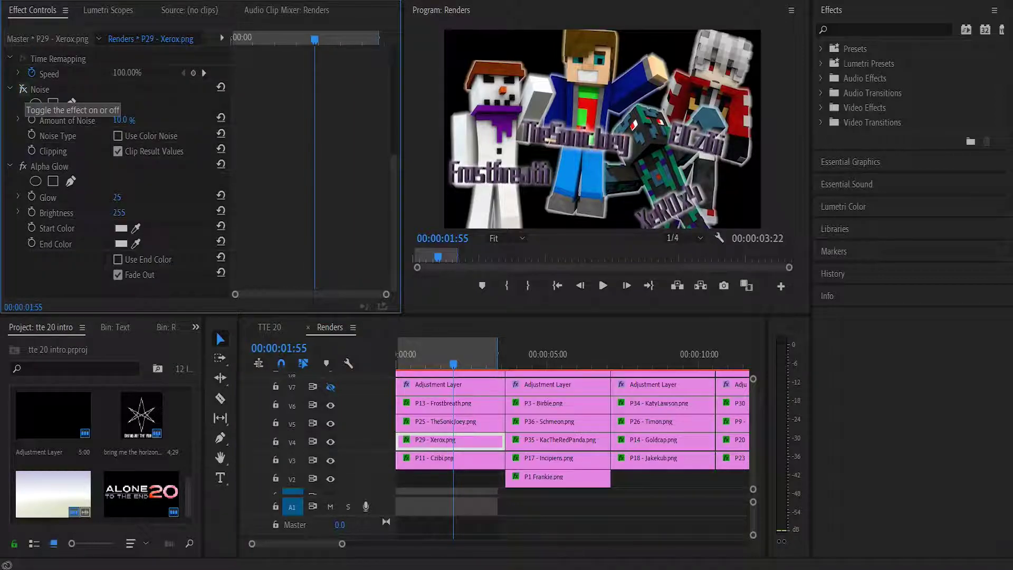
click(23, 90)
click(23, 166)
click(23, 167)
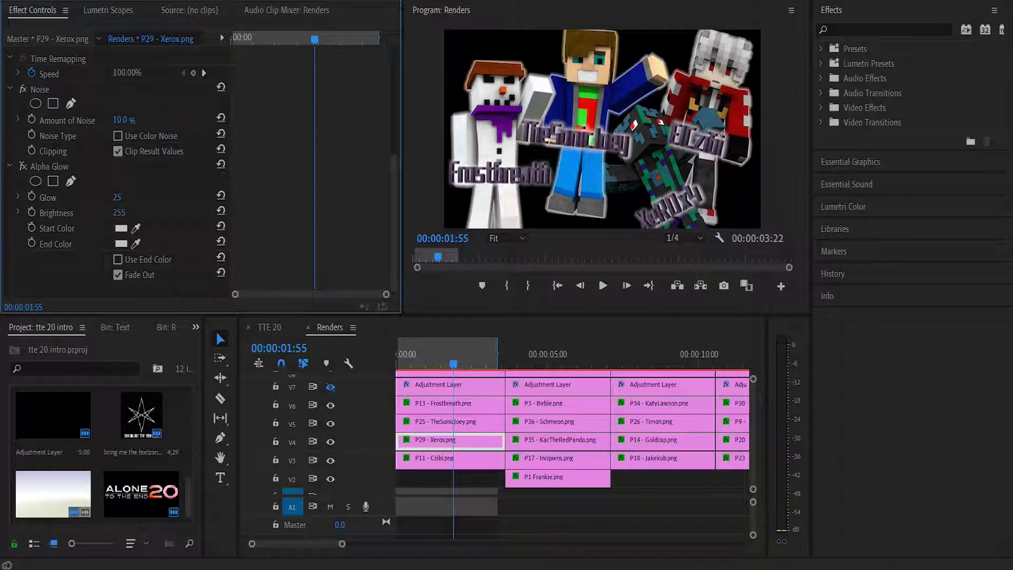
Step: Compare the final look in the TTE 20 sequence with the plain Renders sequence and the P29 image's effects
click(269, 327)
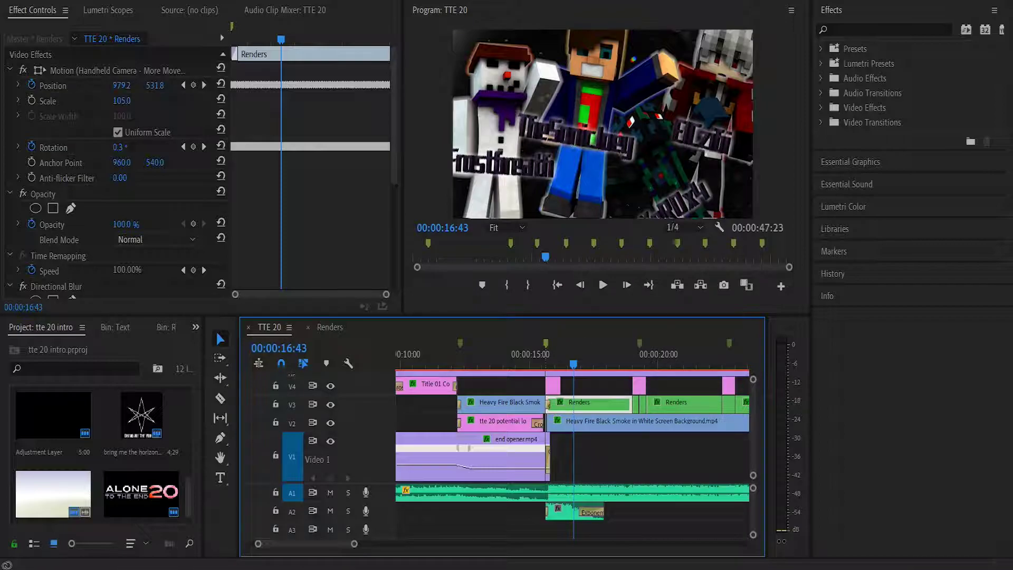
click(330, 327)
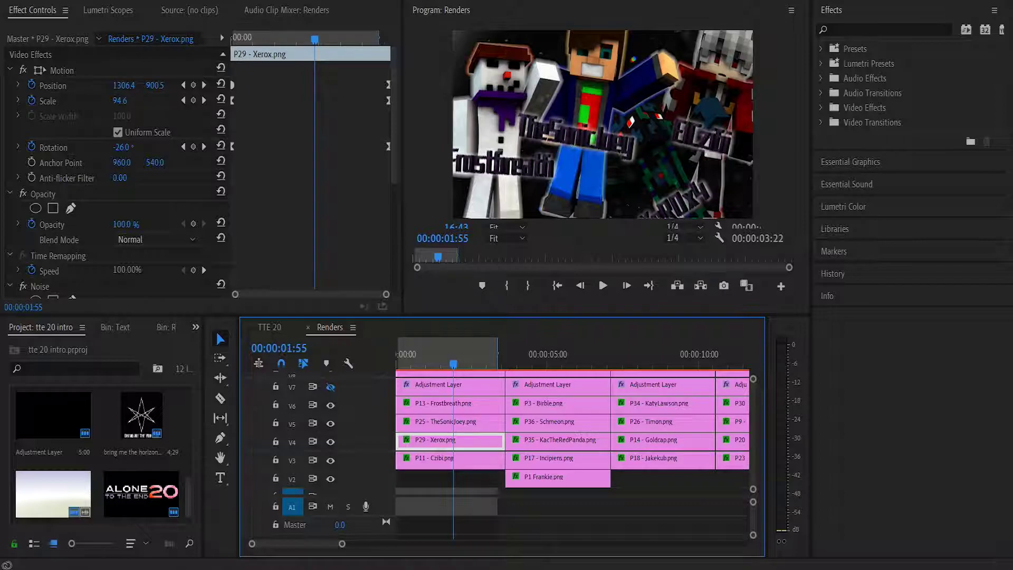
key(shift+5)
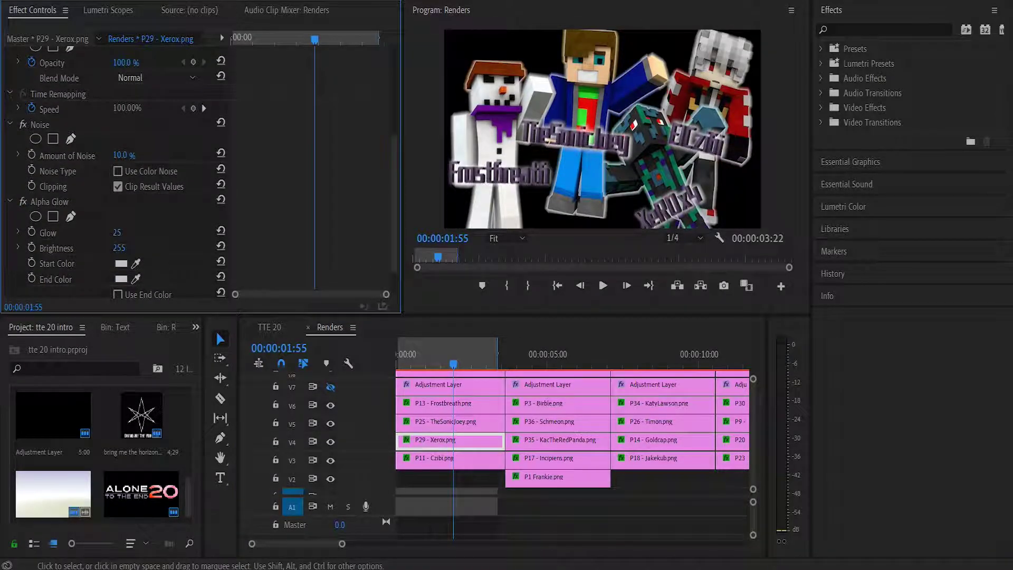
click(269, 327)
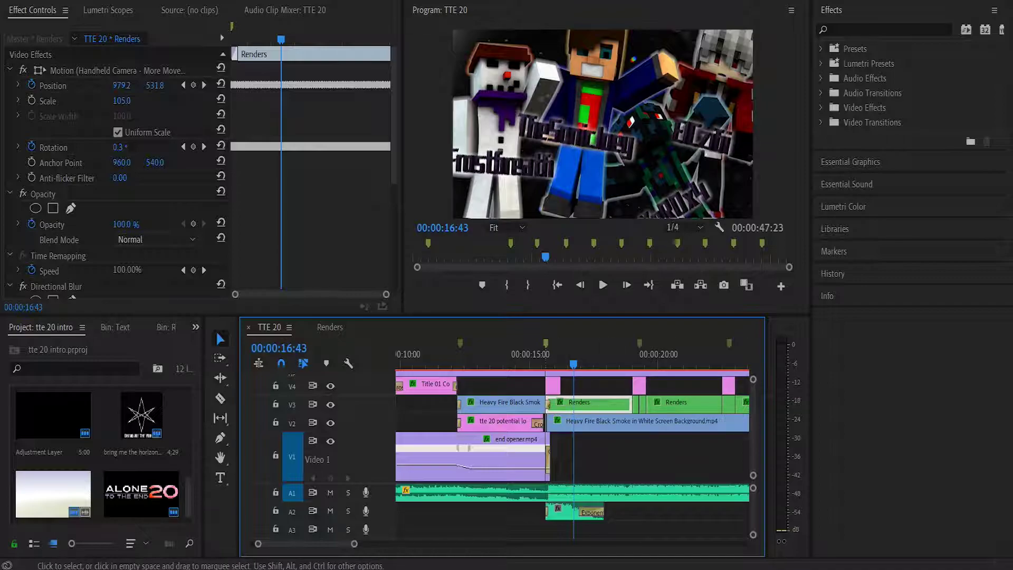
Step: Reopen the Renders sequence from V3 and inspect the Title 01 clip on V8 in the title editor, closing it unchanged
double_click(581, 402)
click(450, 385)
scroll(572, 433, up, 4)
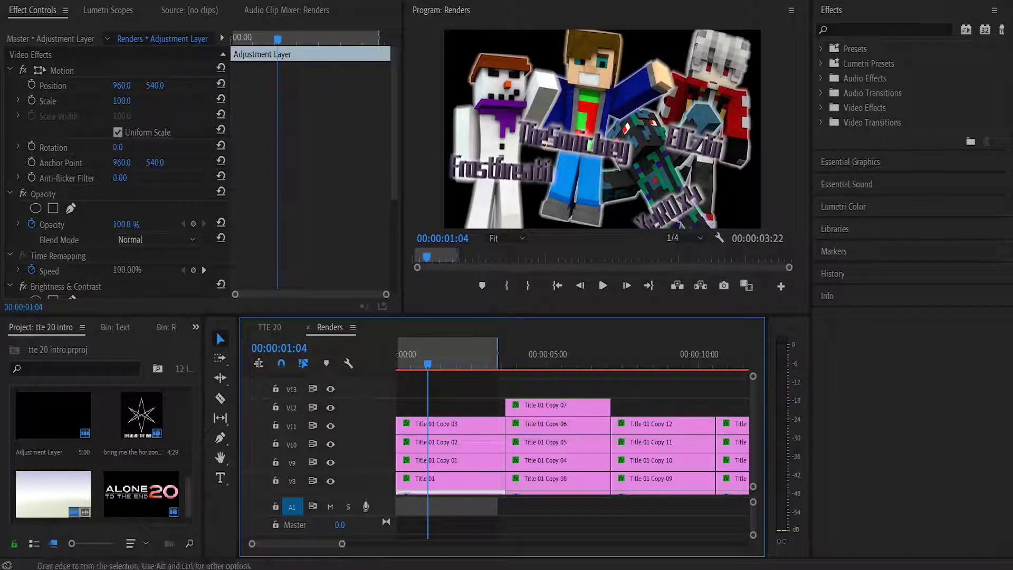
double_click(450, 479)
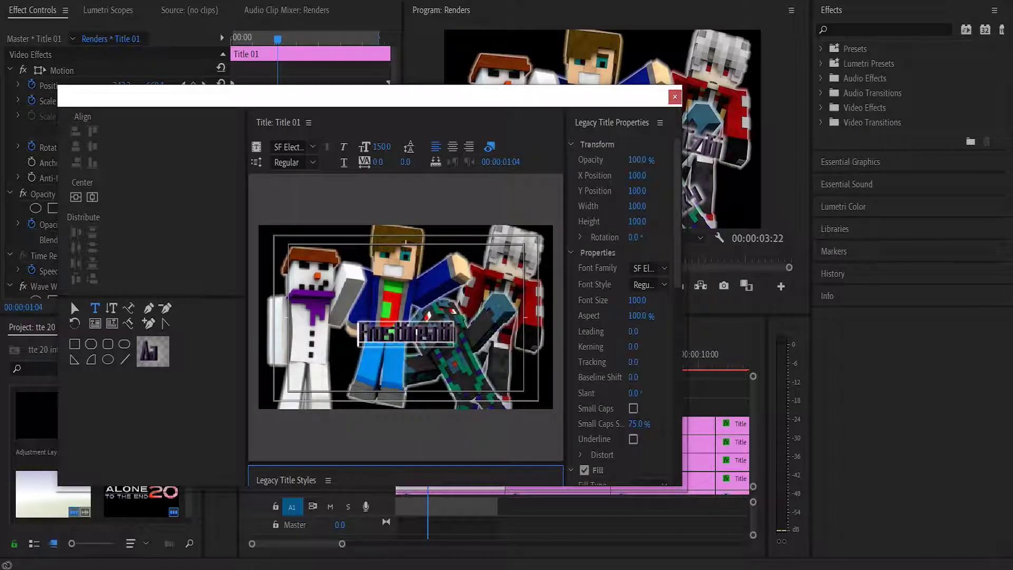
click(674, 97)
Step: Review the Title 01 clip's Wave Warp and Brightness & Contrast settings, and the render tracks below it
scroll(116, 174, down, 6)
scroll(116, 174, down, 1)
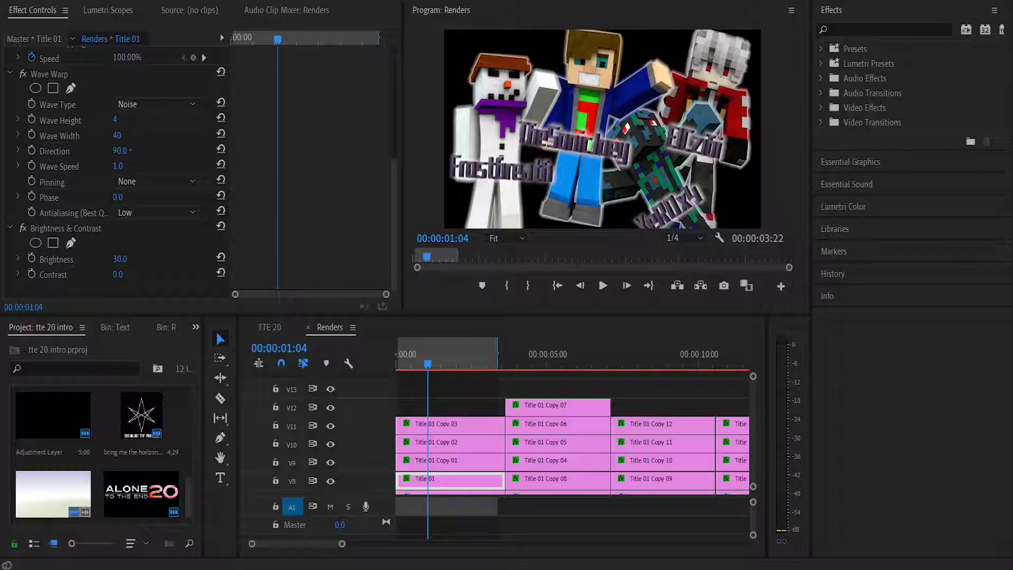
scroll(573, 433, down, 5)
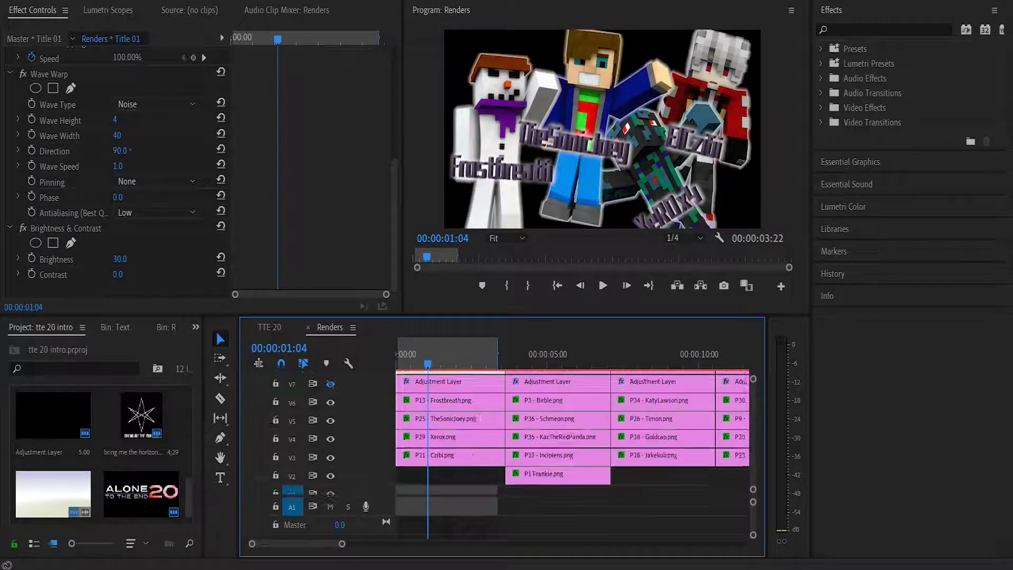
Step: Review the stacked title tracks in the Renders sequence and the Wave Warp and Brightness & Contrast settings of Title 01 Copy 04
scroll(573, 433, up, 5)
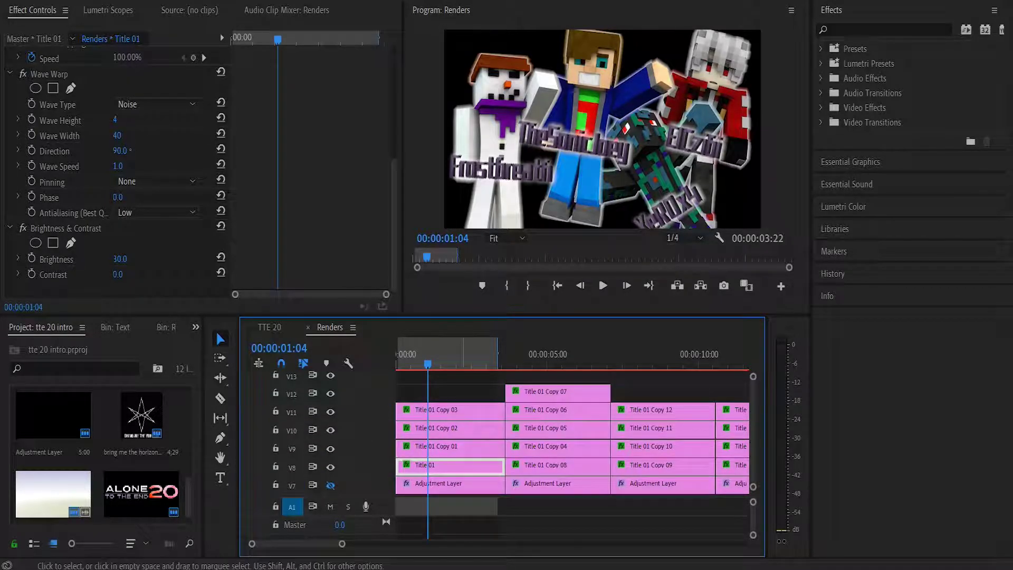
scroll(116, 174, up, 3)
scroll(116, 174, up, 5)
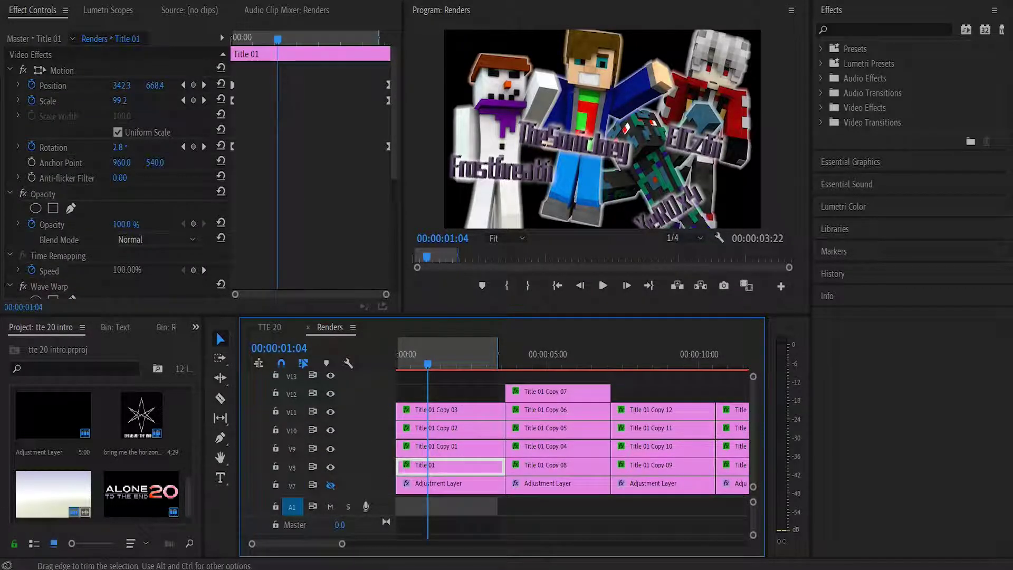
click(557, 448)
scroll(116, 174, down, 7)
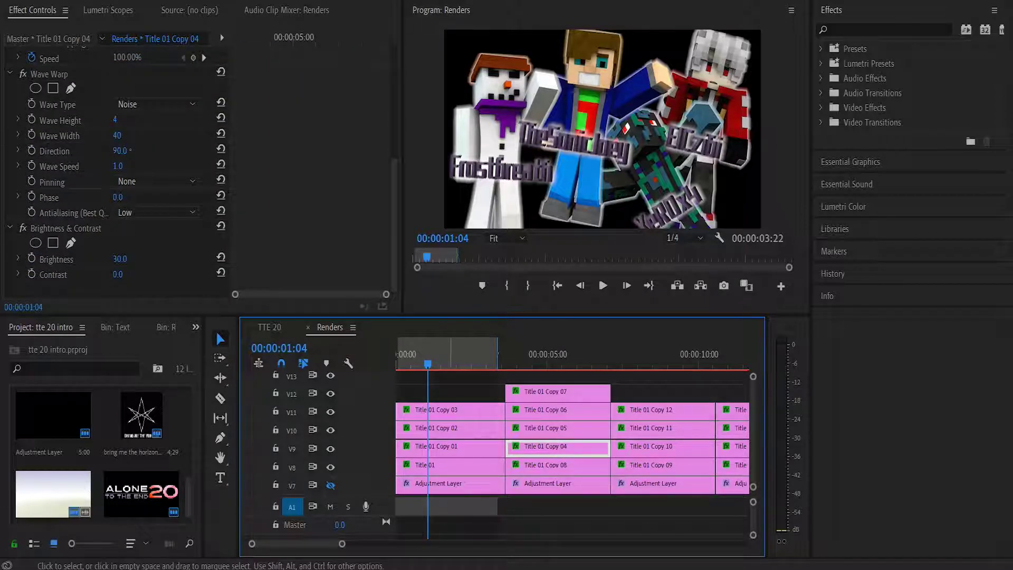
Step: Inspect Title 01 Copy 01's stroke and shadow properties in the title editor, toggling its shadow off and back on, and close the editor
double_click(449, 445)
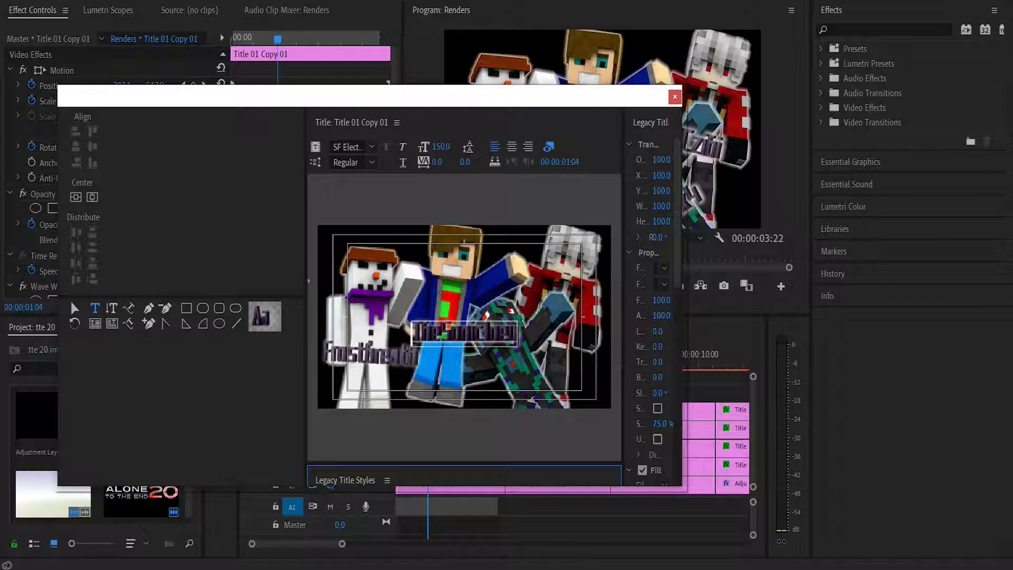
click(619, 334)
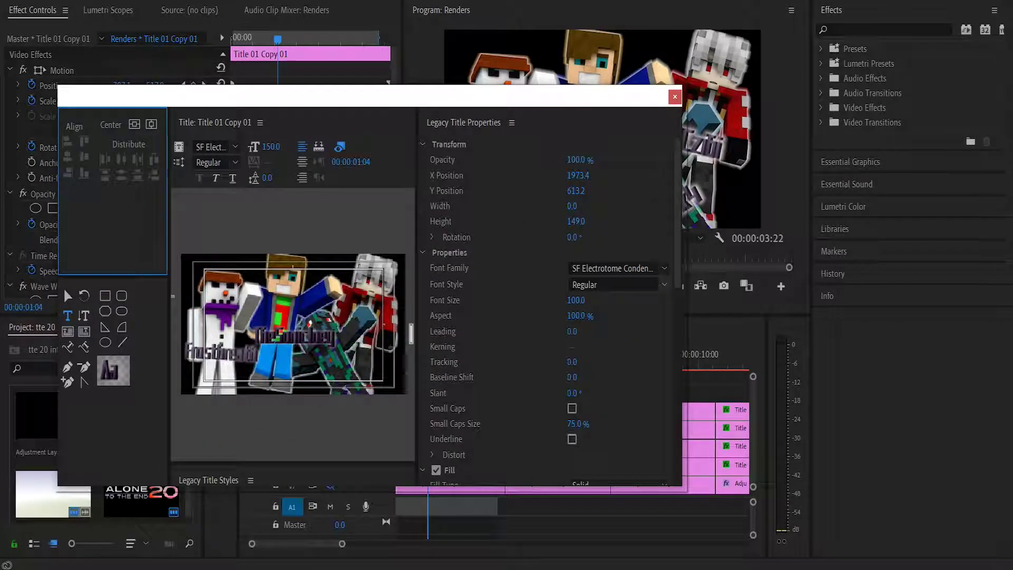
scroll(548, 306, down, 5)
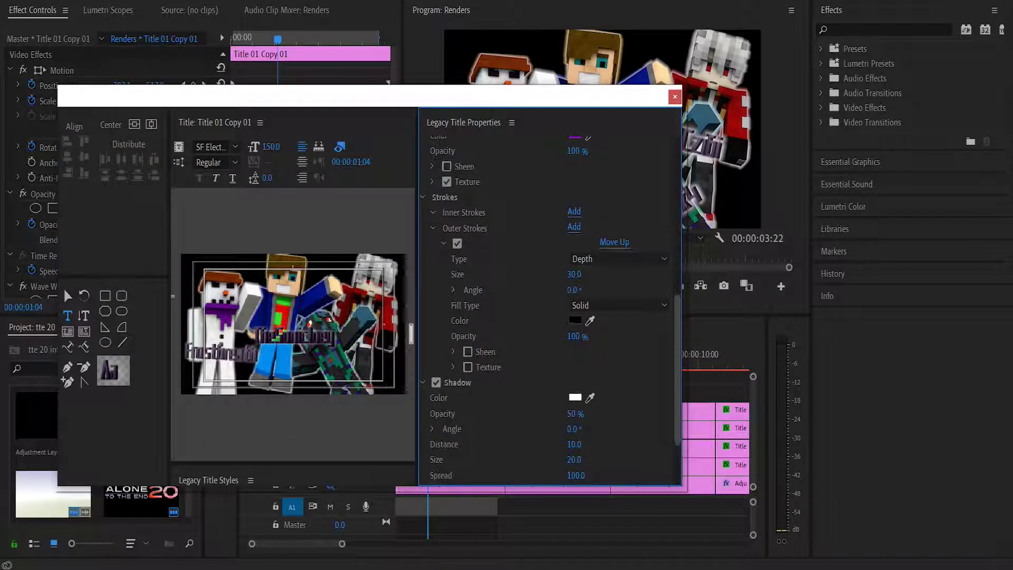
click(436, 292)
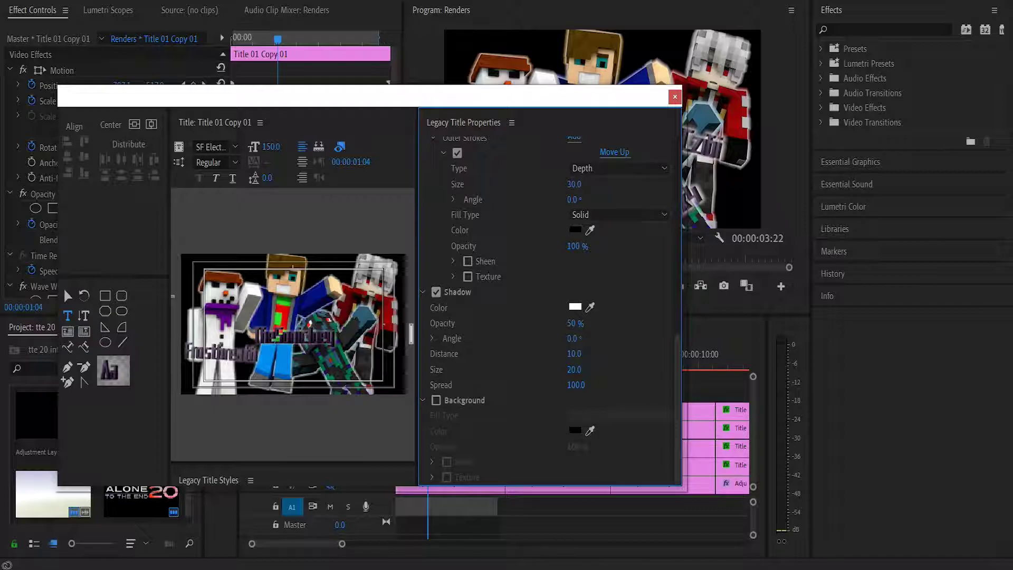
click(436, 292)
click(675, 97)
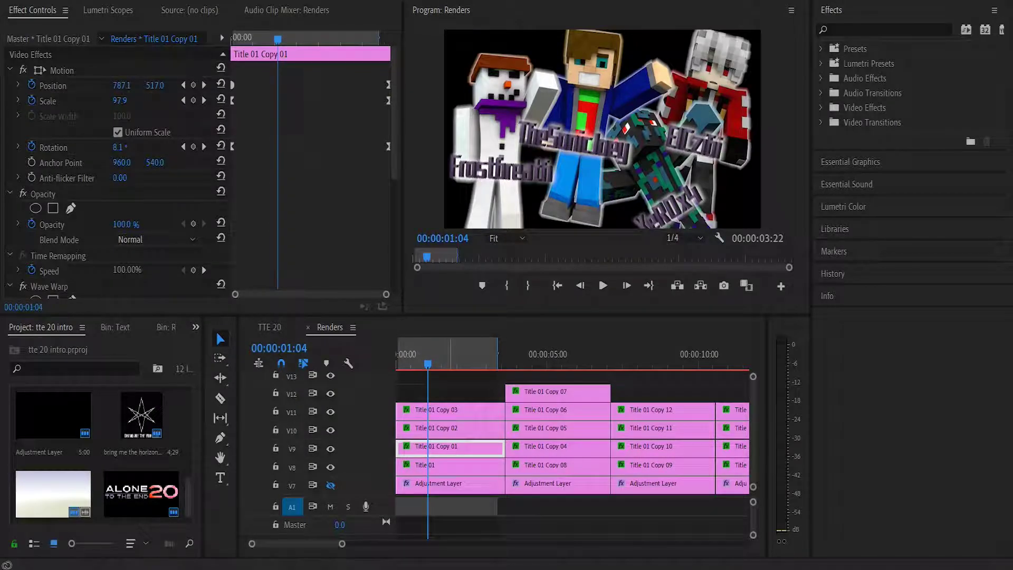
Step: Return to the TTE 20 sequence, preview frames of the first Renders clip, and check the second Renders clip on V3
click(269, 327)
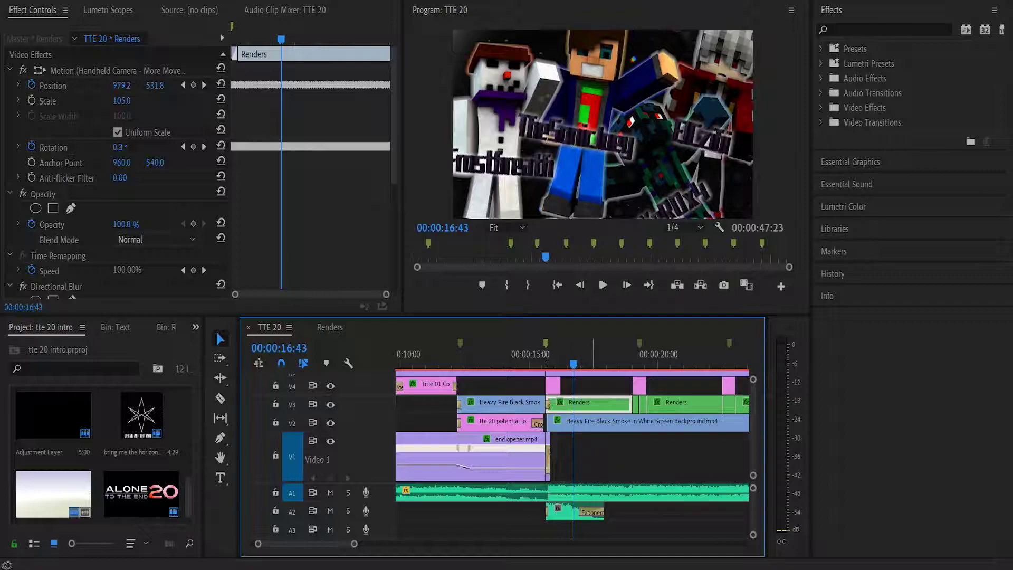
click(587, 354)
click(612, 354)
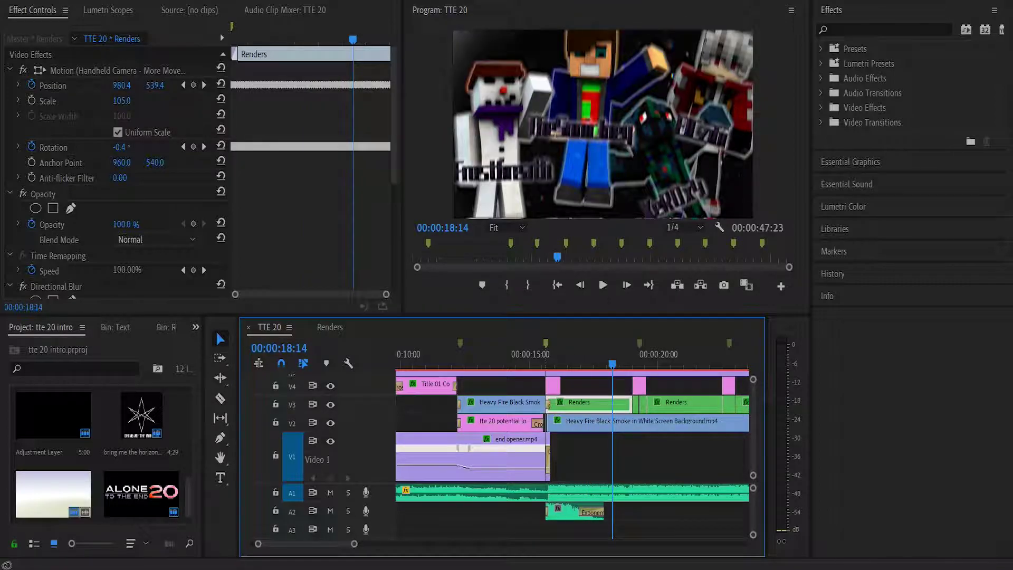
click(589, 354)
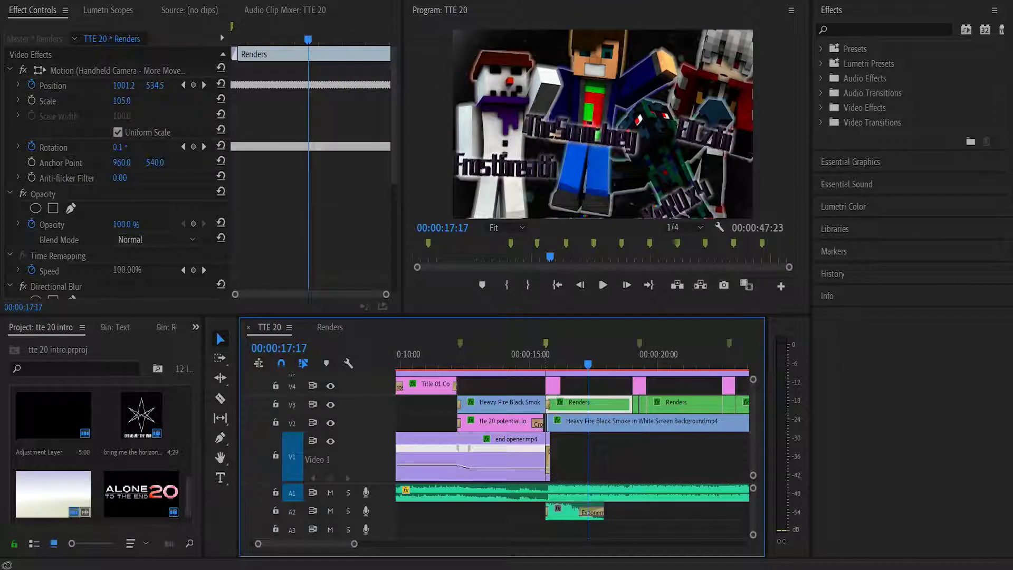
click(676, 354)
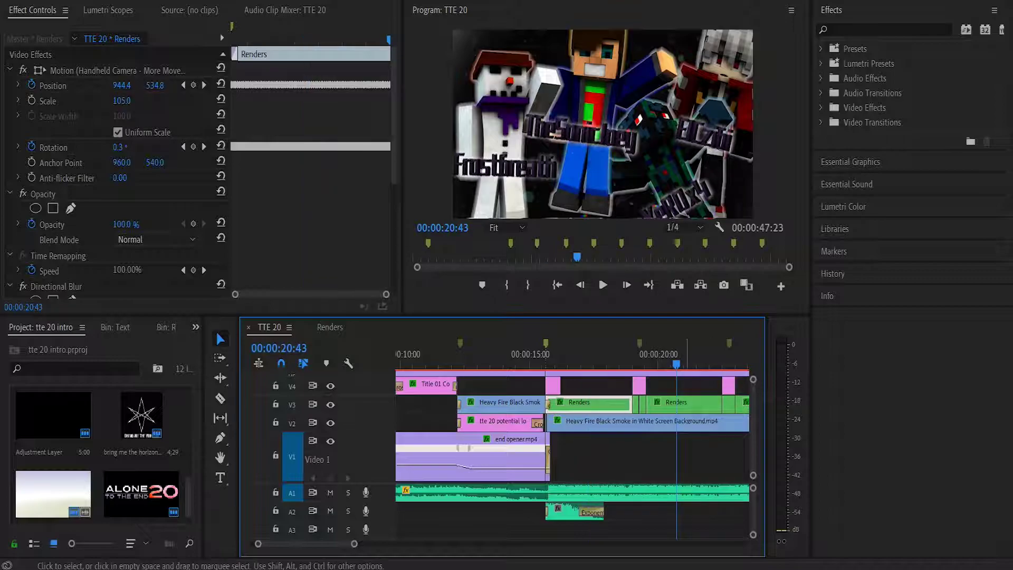
click(706, 404)
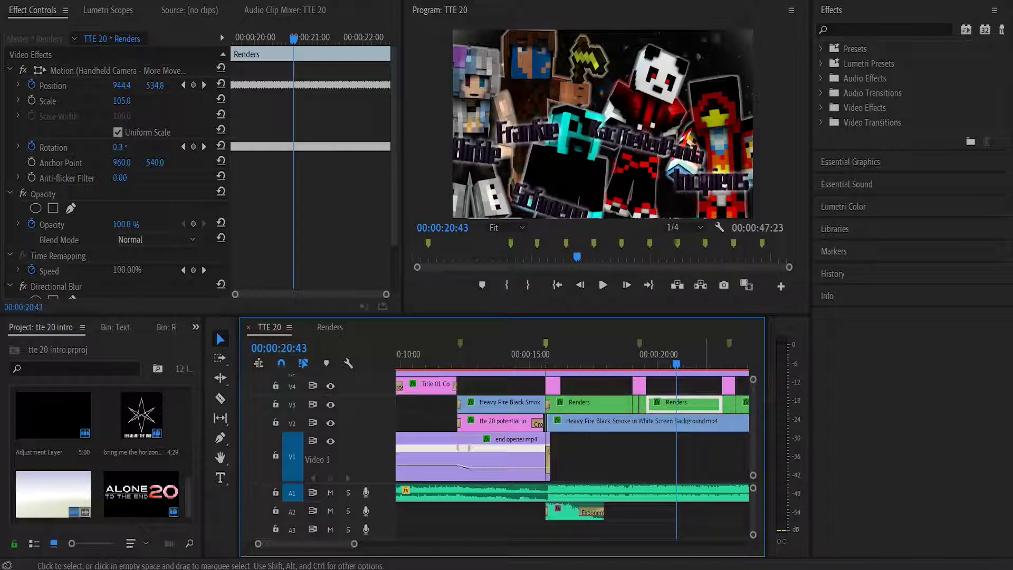
Step: Preview the Renders segments across the whole TTE 20 timeline and return to the first segment
drag(354, 543, 422, 543)
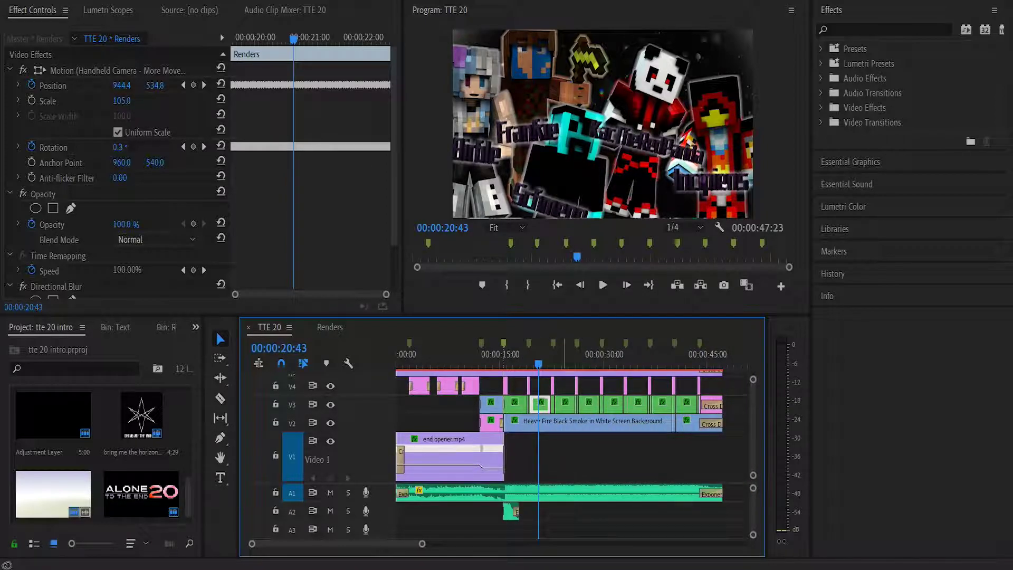
click(562, 353)
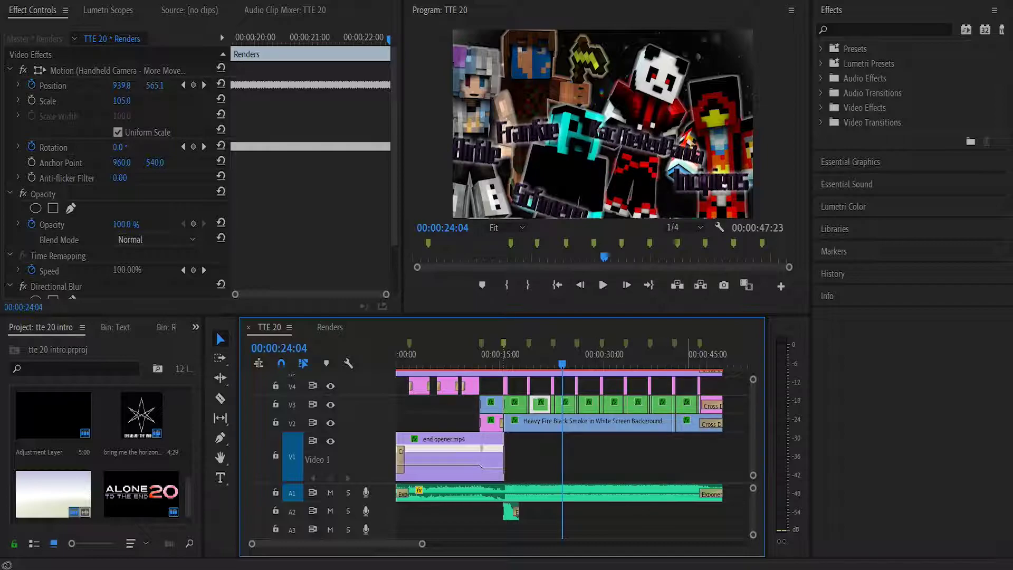
click(629, 352)
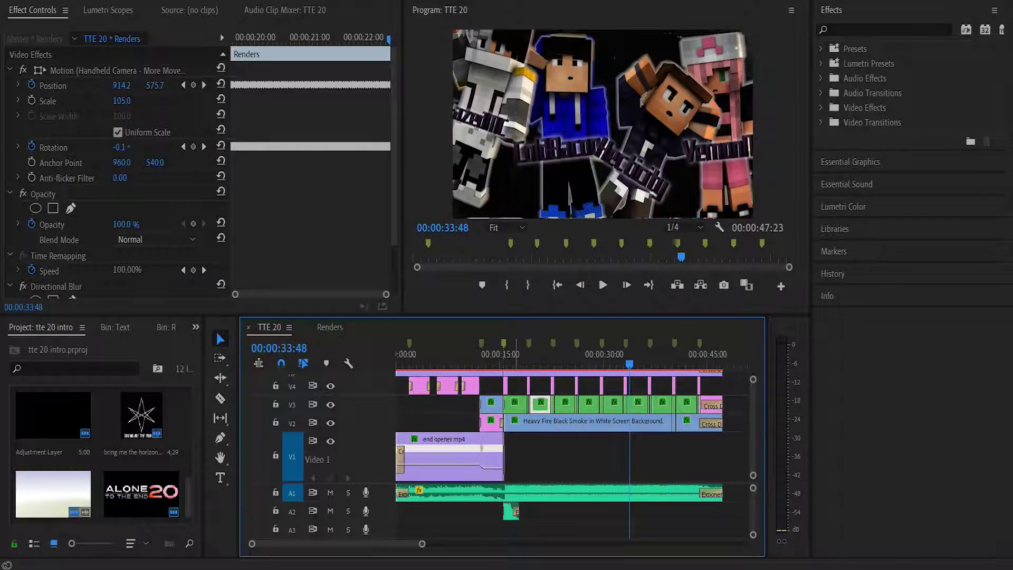
click(513, 358)
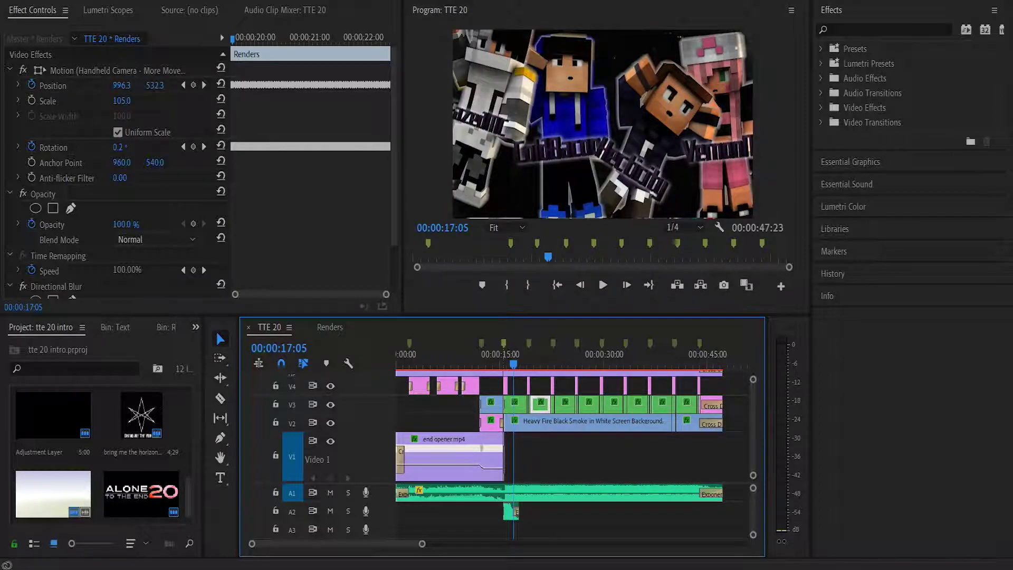
drag(422, 542, 345, 543)
click(617, 357)
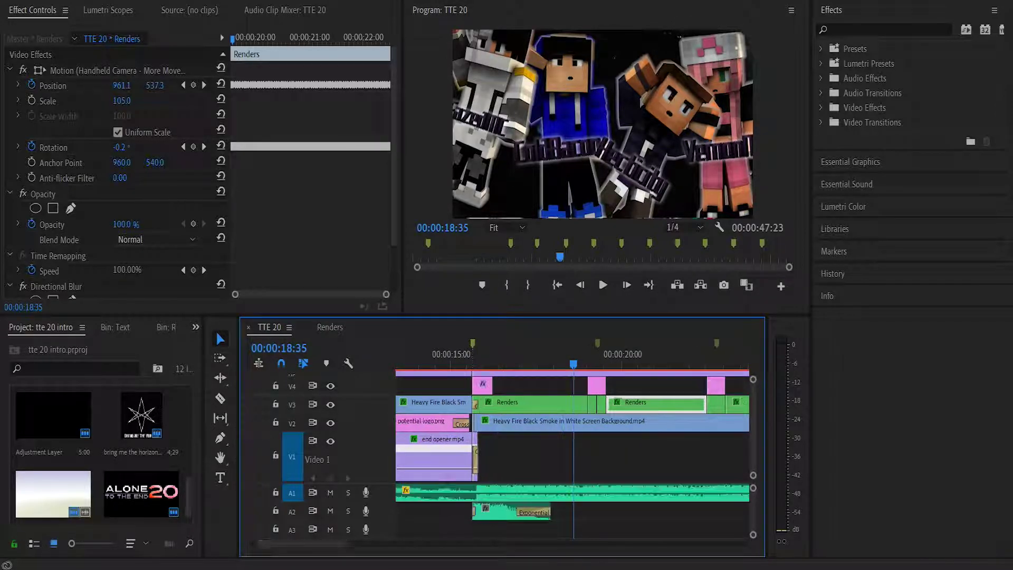
Step: Examine the first Renders clip's Directional Blur and VR Chromatic Aberrations keyframes at the start of the clip
click(530, 404)
scroll(158, 174, down, 4)
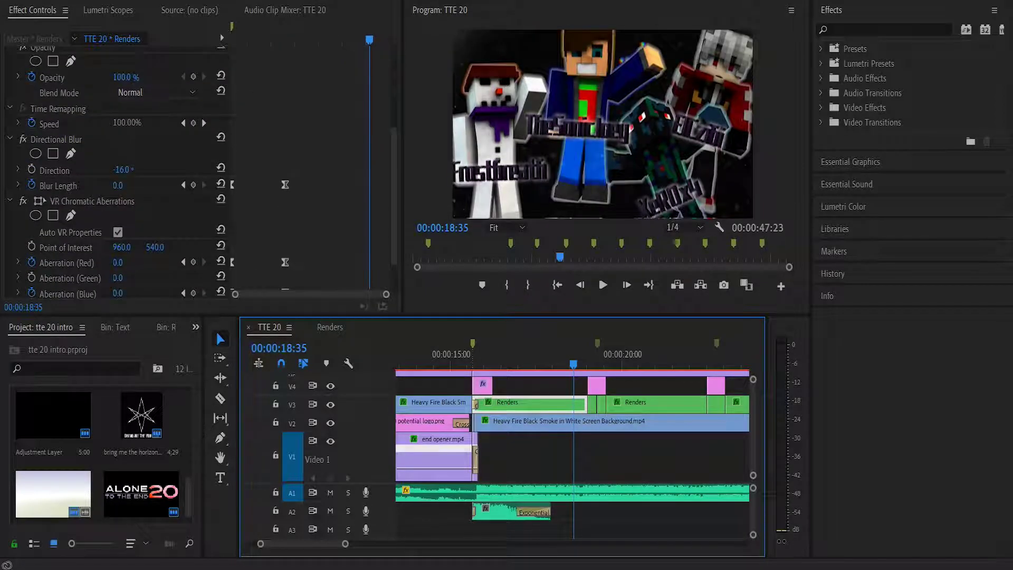
scroll(116, 169, down, 3)
drag(369, 39, 232, 39)
scroll(116, 169, up, 7)
scroll(116, 169, down, 7)
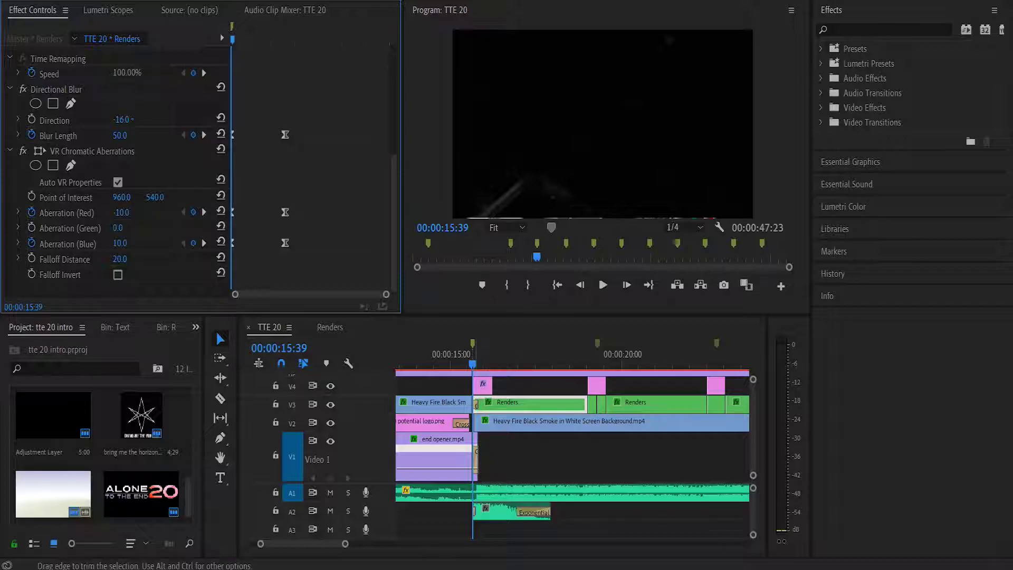
Step: Compare the Smooth Zoom OUT transform on the first short V4 adjustment layer with the effects of the Renders clip below
click(482, 385)
scroll(116, 169, down, 12)
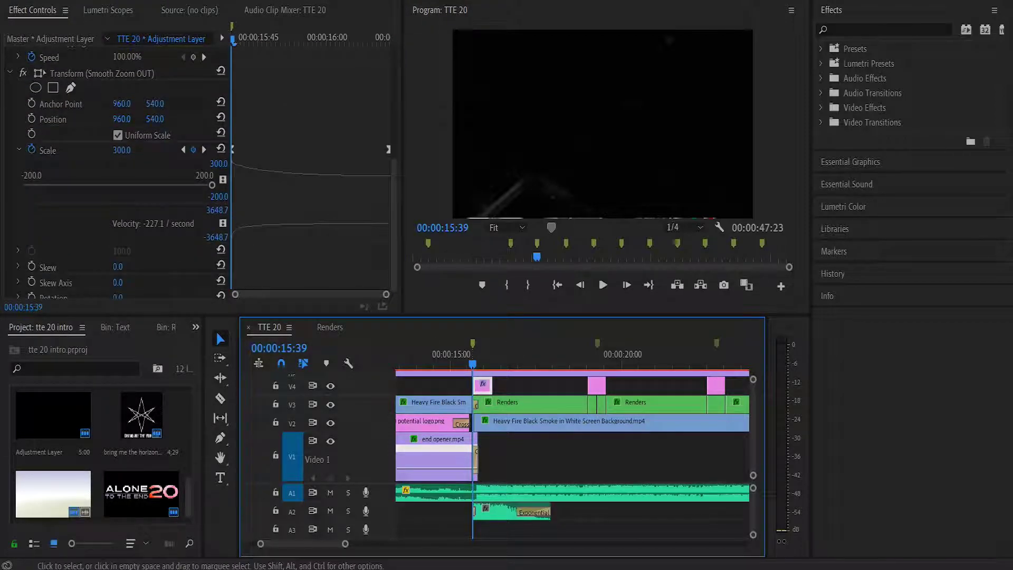
click(528, 404)
scroll(116, 168, down, 11)
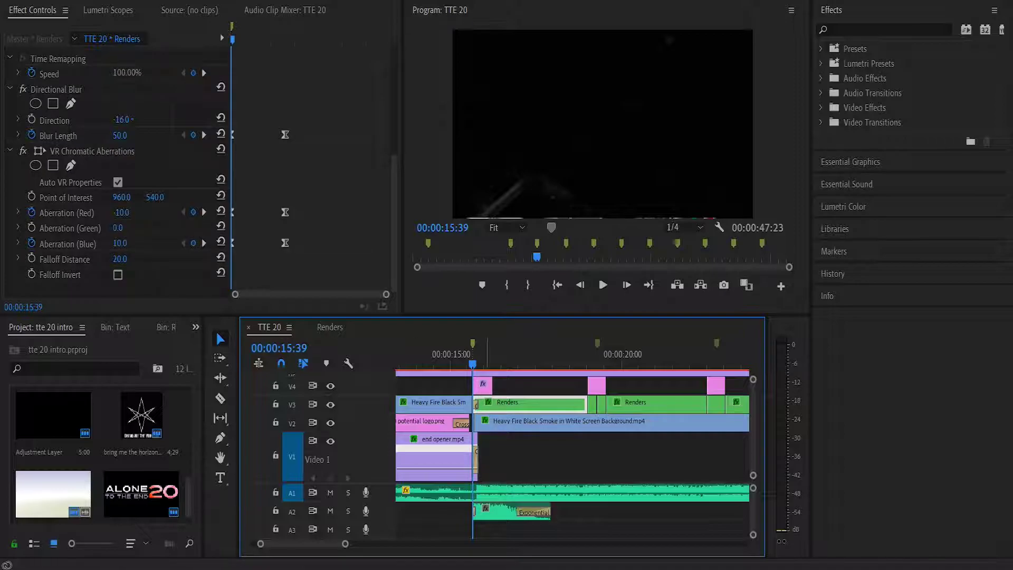
Step: Check the media.io_growl3.mp3 clip on A2 and scrub through the first Renders clip's blur and aberration animation
click(501, 511)
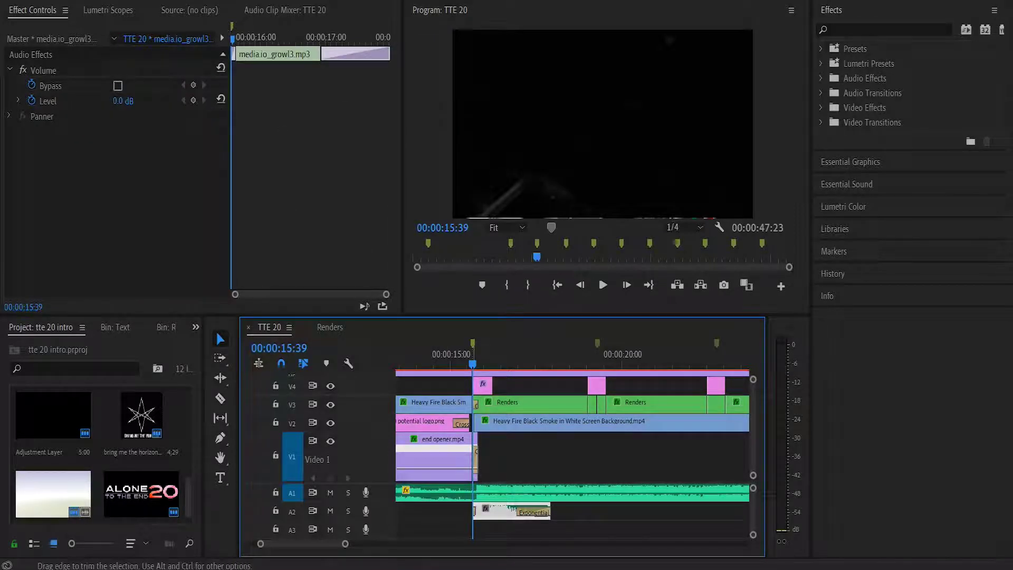
click(527, 404)
scroll(116, 168, down, 10)
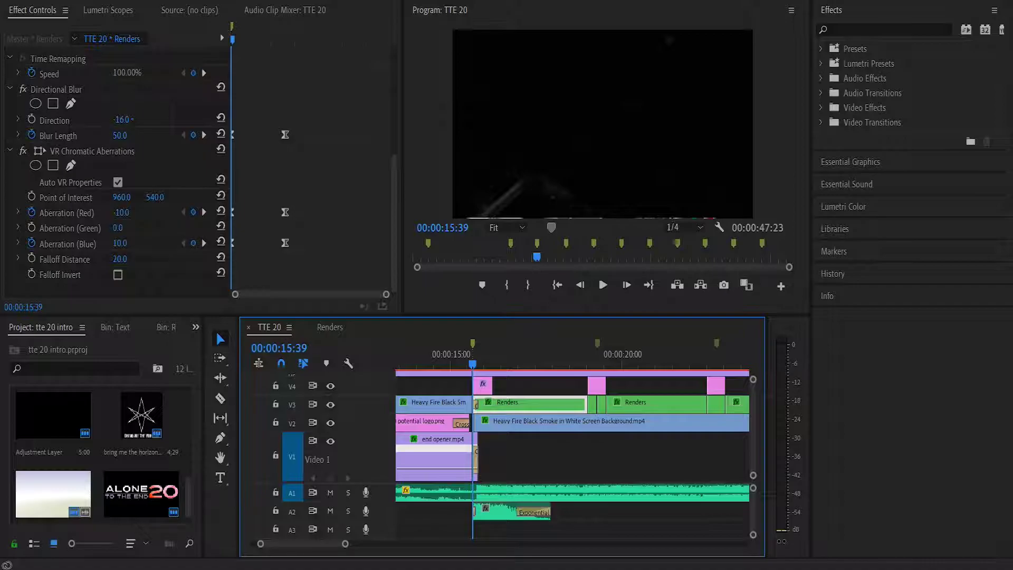
mouse_move(232, 40)
mouse_down()
mouse_move(268, 40)
mouse_move(242, 39)
mouse_up()
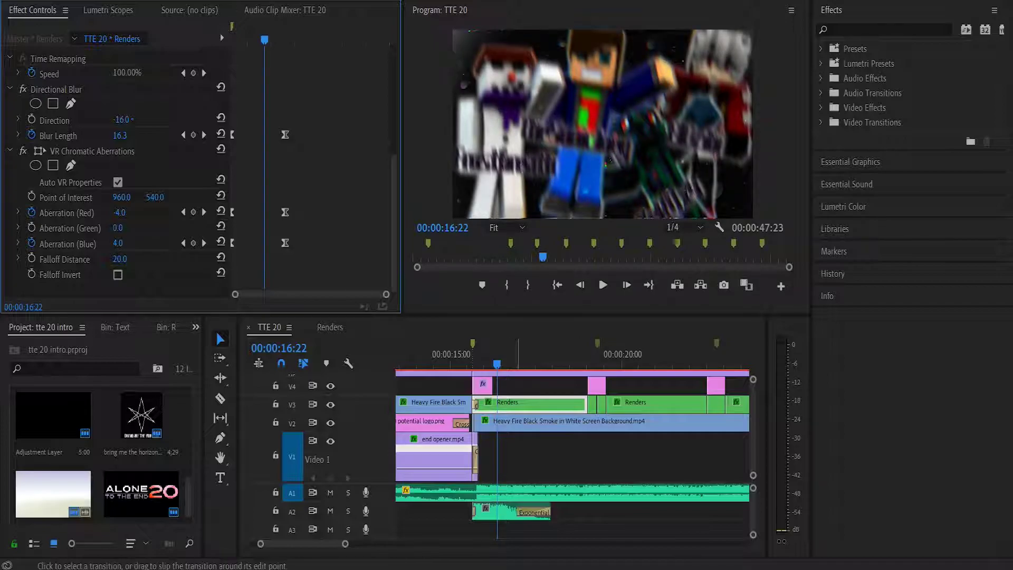
click(505, 510)
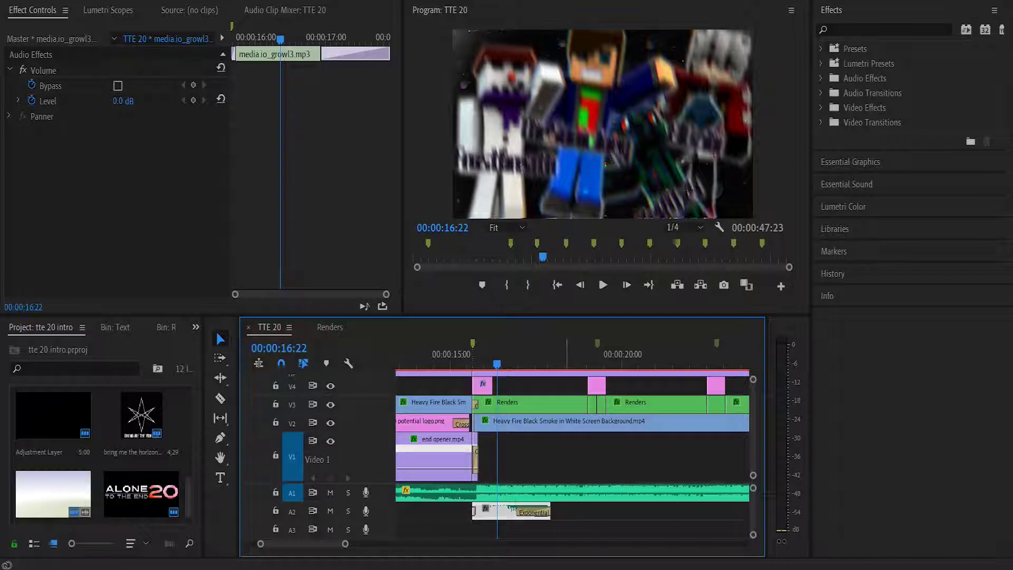
Step: Inspect the Smooth Zoom OUT scale keyframes on the V4 adjustment layer above the cut to the second Renders group
click(568, 355)
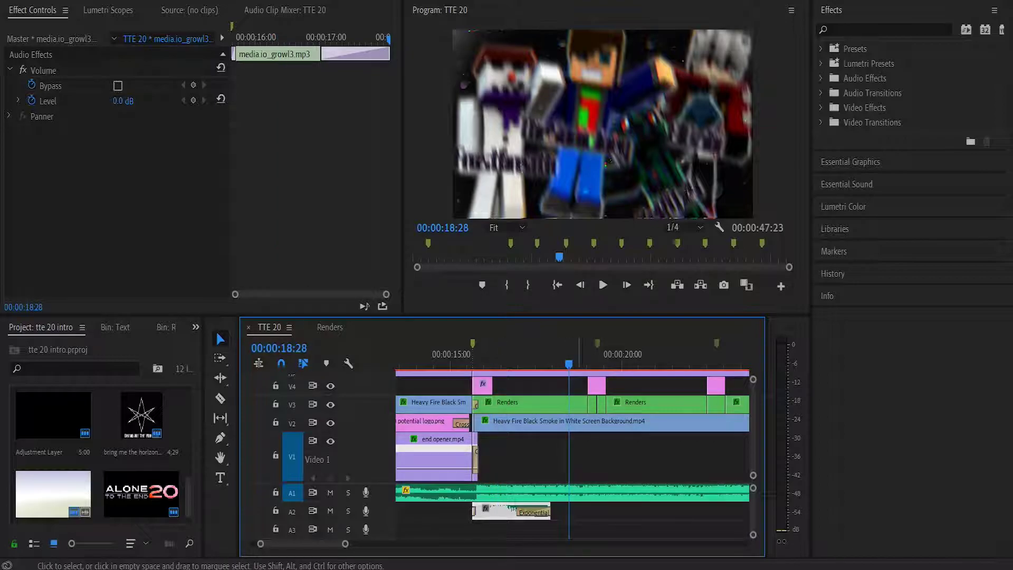
click(589, 385)
click(596, 385)
scroll(116, 174, down, 5)
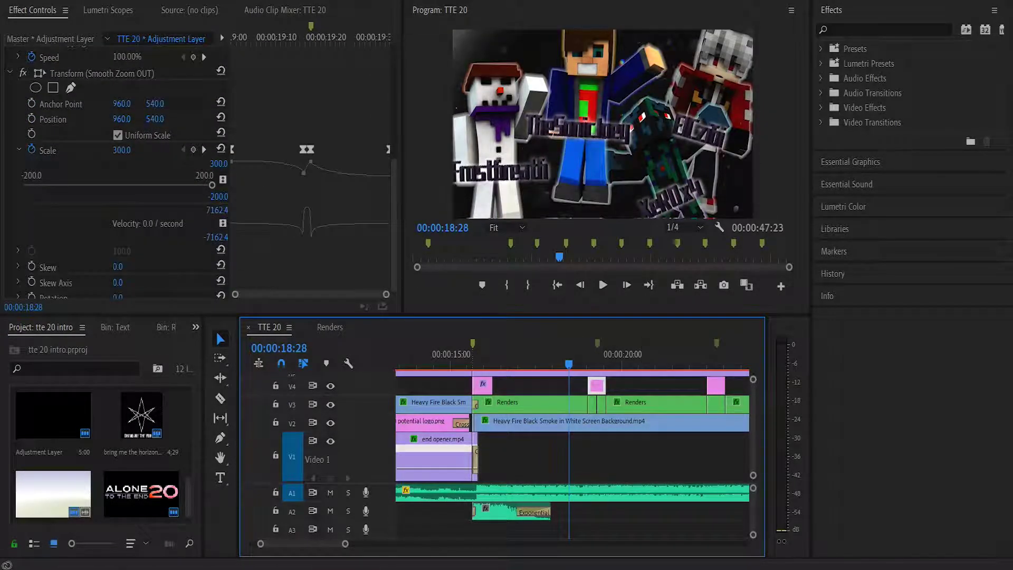
Step: Look through the Orange83.com Transition pack #3 presets and collapse the preset folders again
click(821, 49)
click(828, 166)
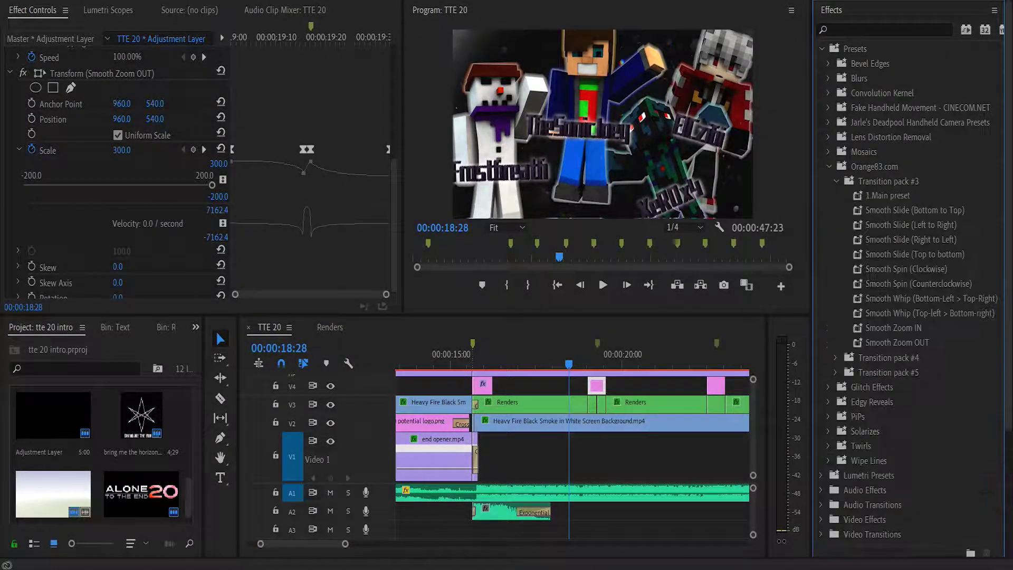
click(829, 166)
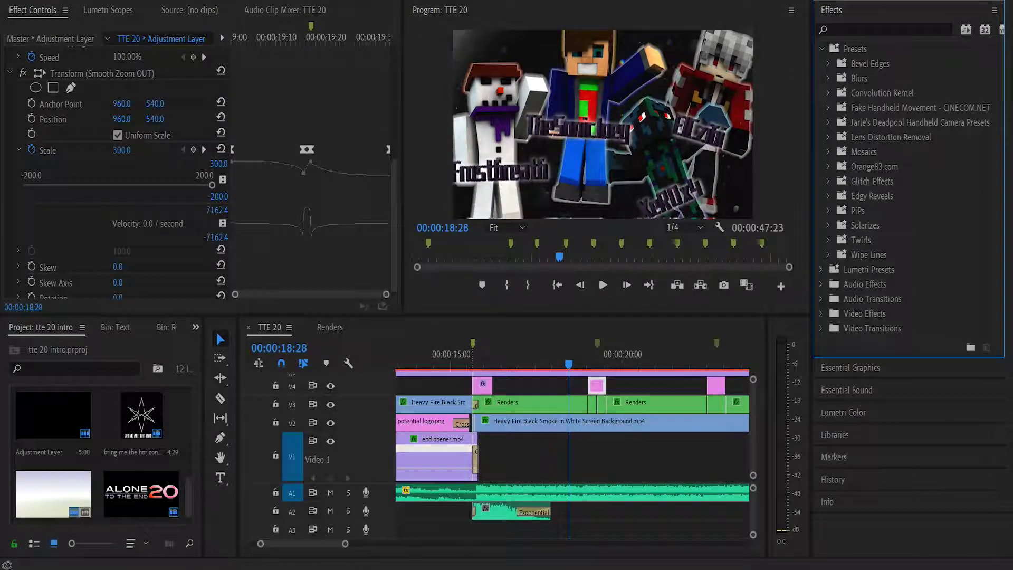
click(821, 48)
Step: Review the Replicate and Mirror main-preset effects on the short Renders piece before the cut, and scrub across that transition
click(591, 404)
scroll(116, 174, down, 5)
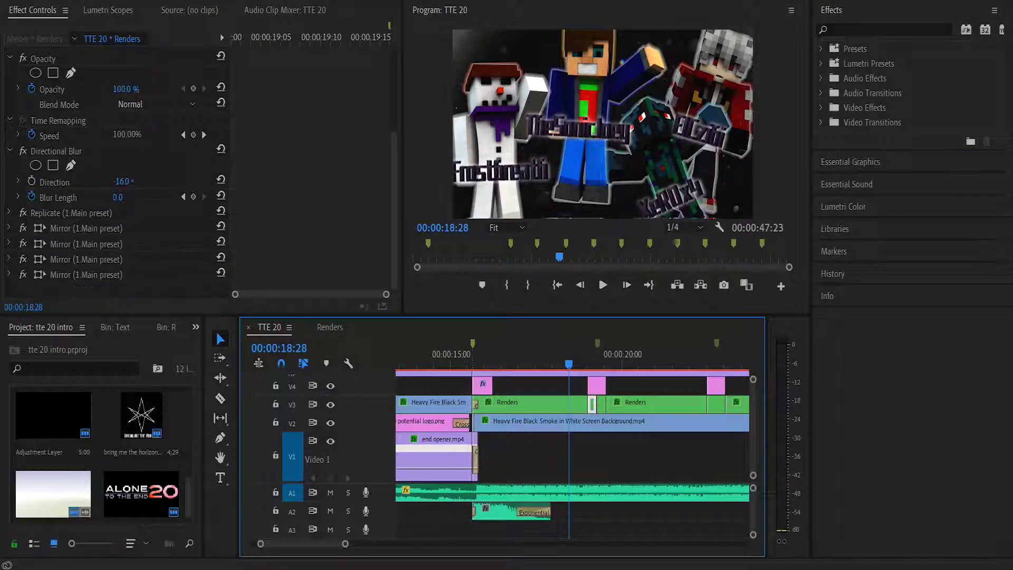
drag(568, 363, 610, 356)
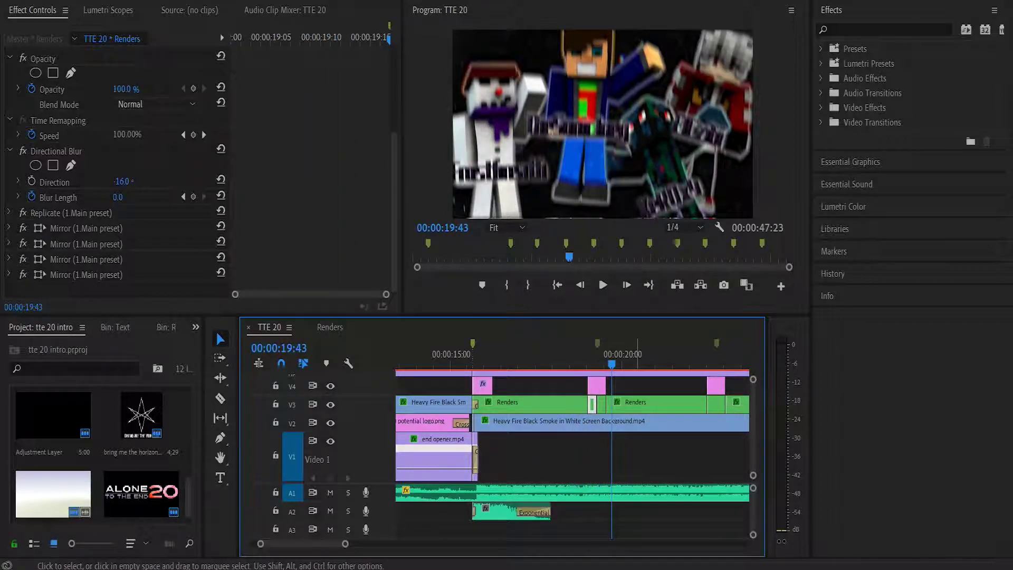
Step: Compare the nested Renders sequence with the TTE 20 sequence, ending on Renders
click(330, 327)
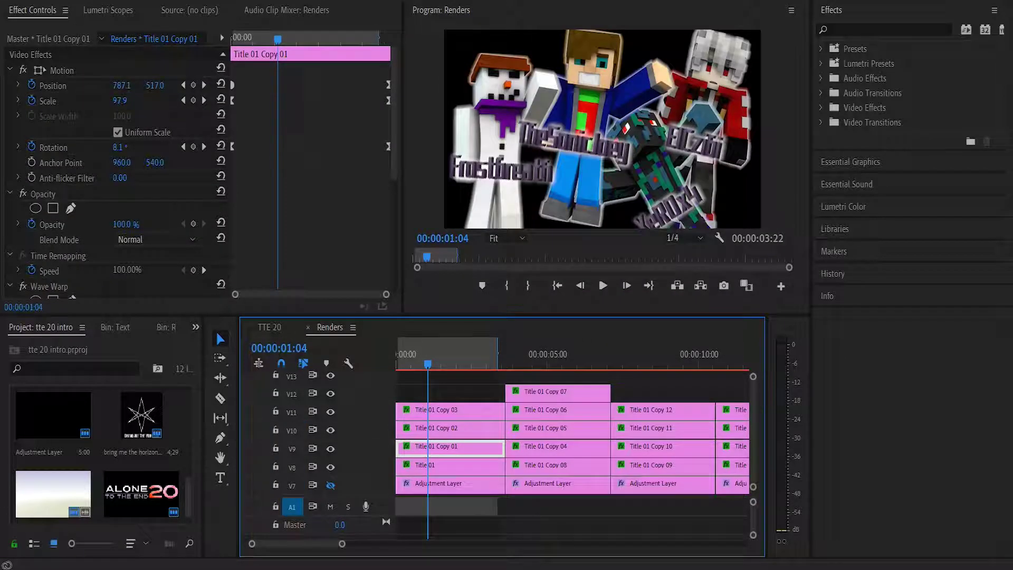
click(269, 327)
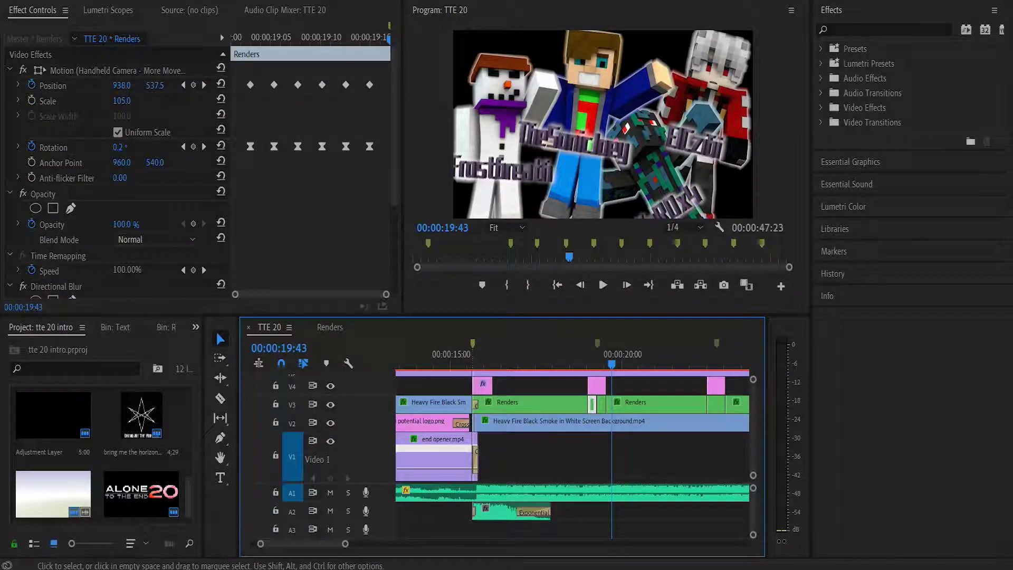
click(329, 327)
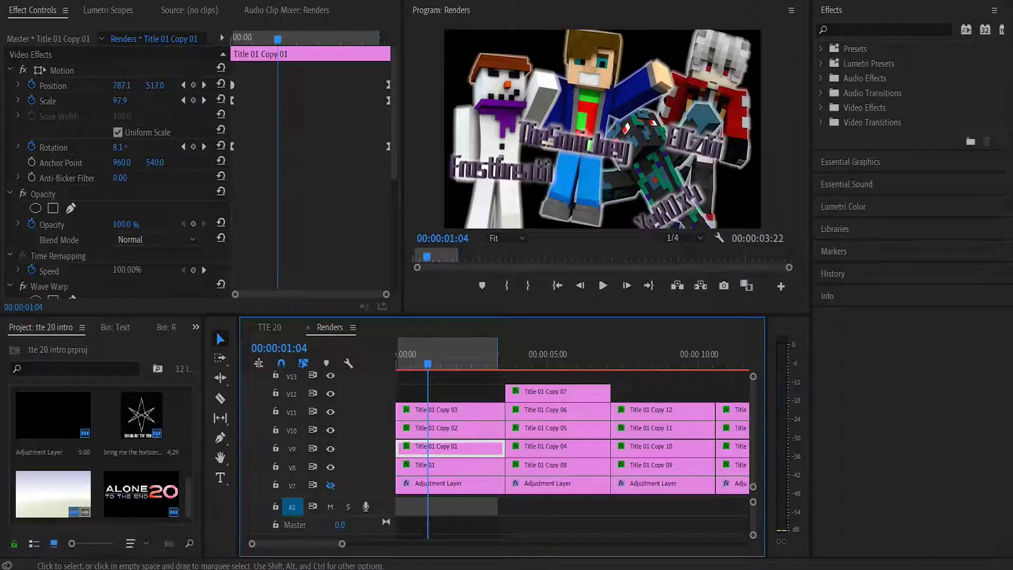
Step: Return to the TTE 20 sequence and bring the adjustment layers on the upper tracks above the first Renders group into view
click(269, 327)
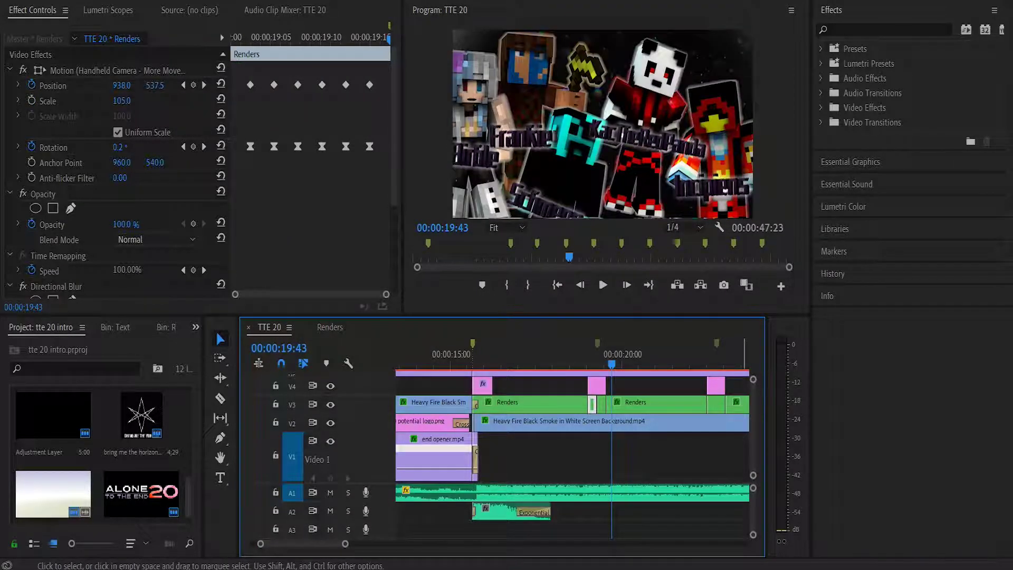
drag(345, 543, 385, 543)
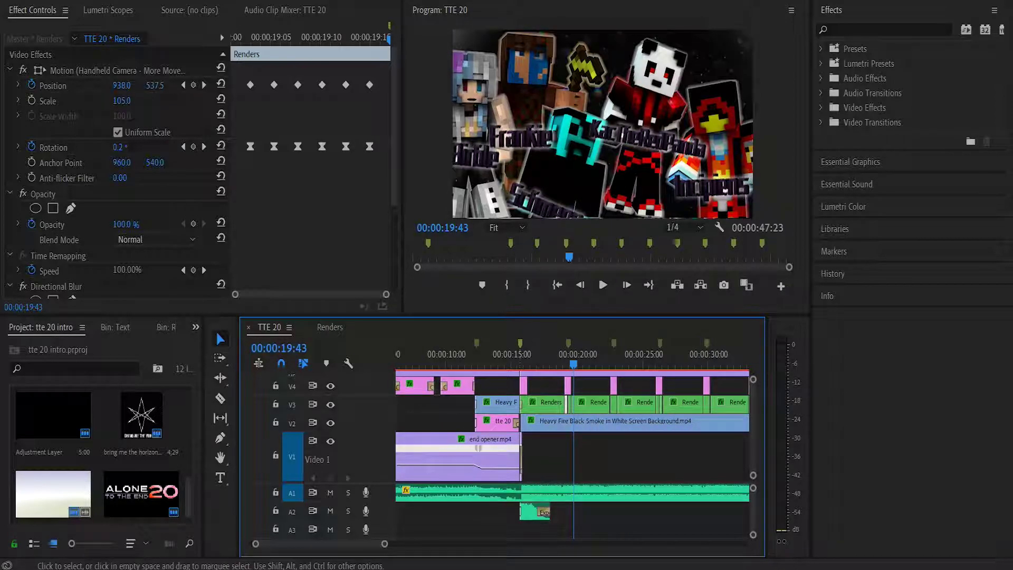
scroll(527, 427, up, 5)
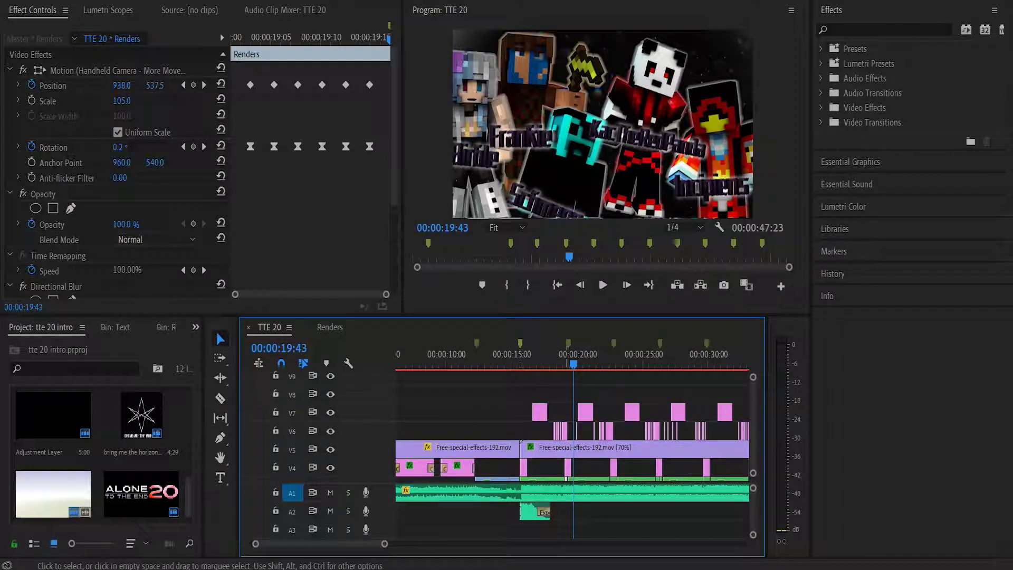
click(527, 354)
drag(384, 543, 324, 543)
key(shift+Right)
key(shift+Right)
key(minus)
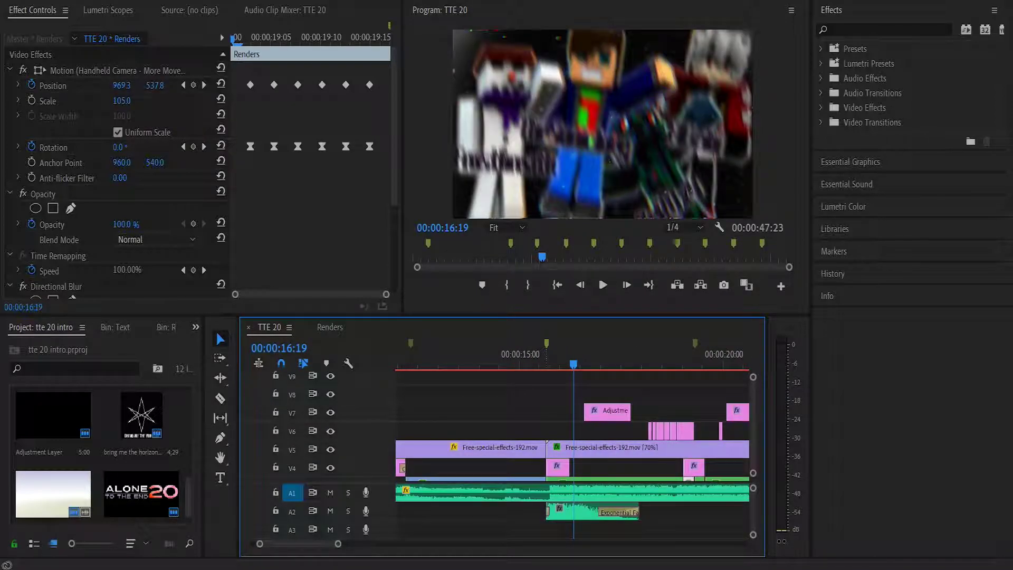
Step: Preview the first Renders group with tracks V6 and V7 hidden, and make both tracks visible again
key(shift+Right)
key(shift+Right)
key(shift+Right)
key(Right)
click(330, 431)
click(330, 412)
mouse_move(583, 358)
mouse_down()
mouse_move(557, 358)
mouse_move(593, 358)
mouse_up()
key(shift+Right)
key(shift+Right)
key(shift+Right)
key(shift+Right)
key(shift+Right)
key(shift+Right)
key(shift+Right)
key(shift+Right)
key(shift+Right)
key(shift+Right)
key(shift+Right)
key(shift+Right)
key(shift+Right)
key(shift+Right)
key(shift+Right)
key(shift+Right)
key(shift+Right)
key(shift+Right)
key(shift+Right)
key(shift+Right)
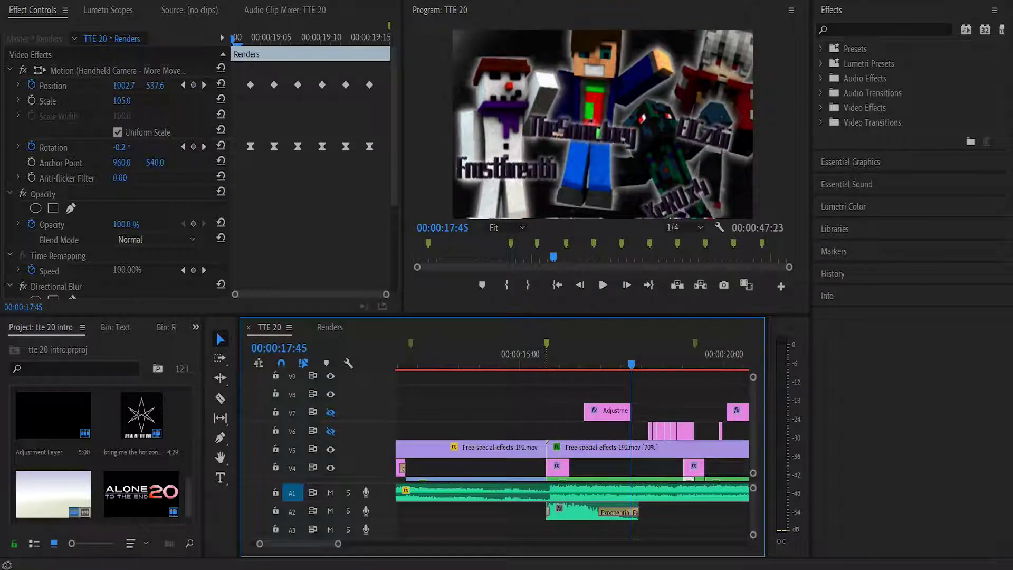
drag(661, 358, 626, 358)
click(331, 431)
click(330, 412)
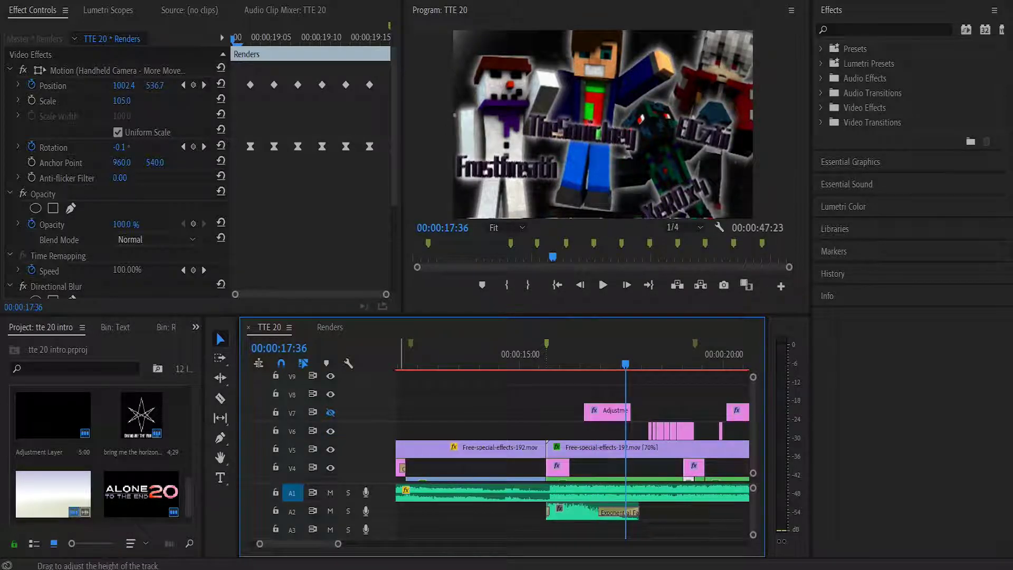
Step: Inspect the Transform scale keyframes on the first V7 adjustment layer, starting at 00:00:16:34
click(583, 359)
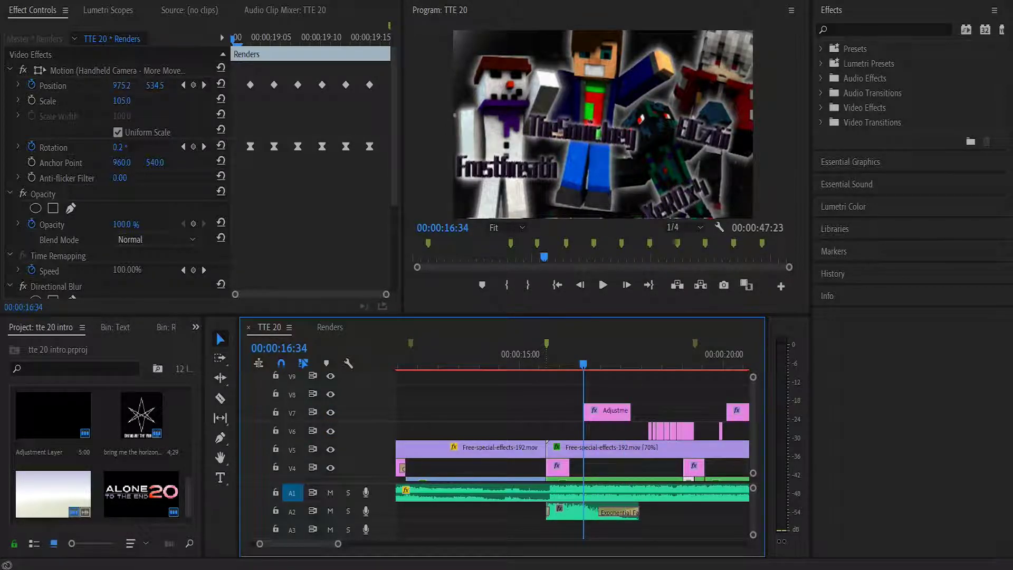
key(minus)
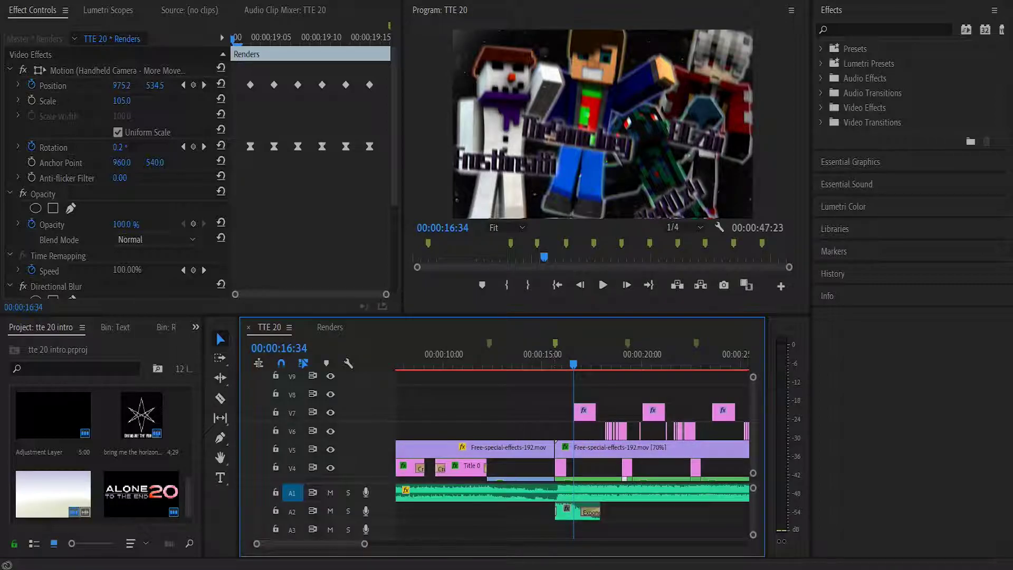
key(equal)
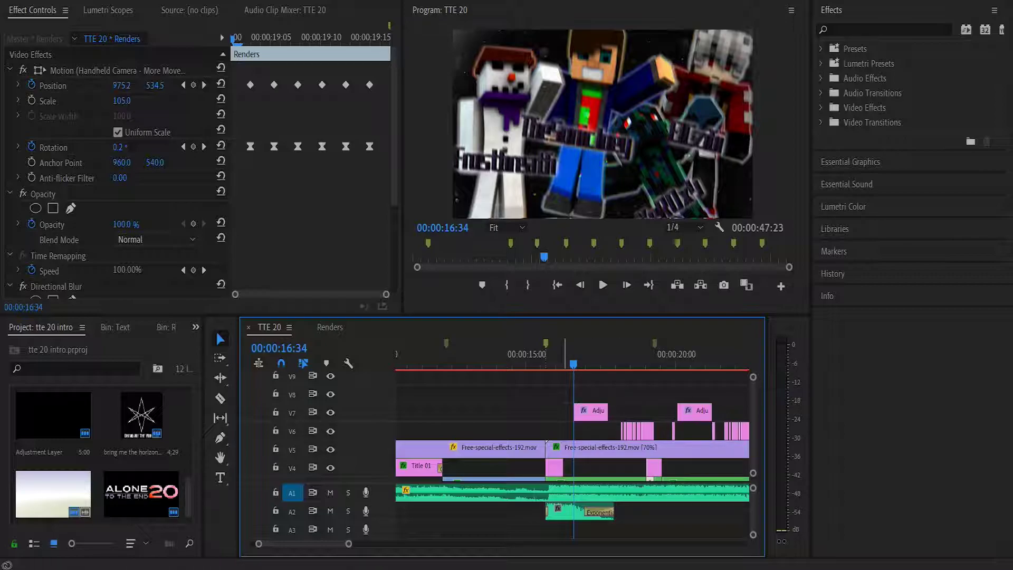
click(600, 411)
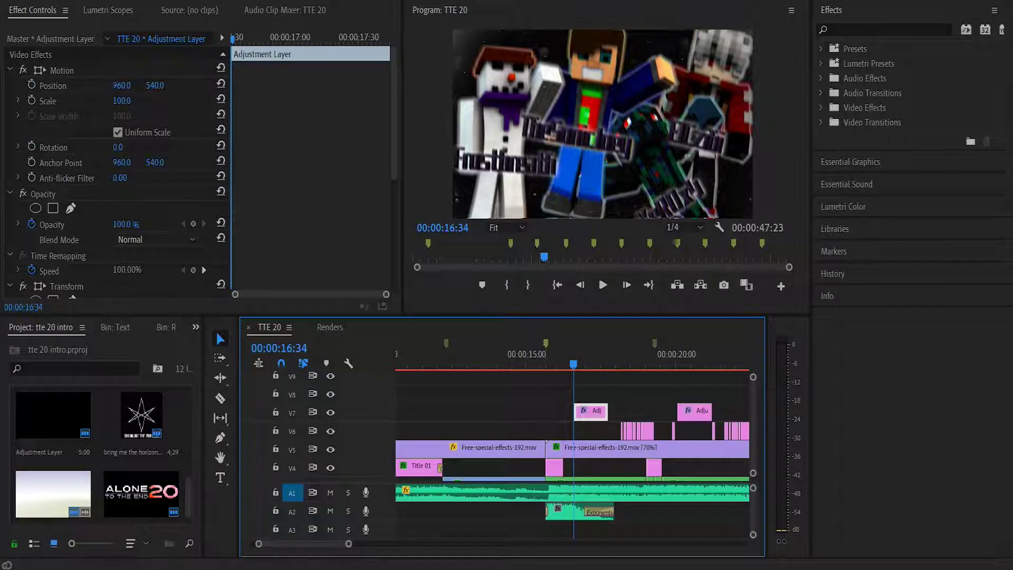
scroll(116, 169, down, 3)
drag(232, 39, 312, 40)
Step: Inspect the VR Digital Glitch Master Amplitude animation on the second short V6 adjustment layer, scrubbing to 00:00:18:20
drag(610, 355, 616, 355)
key(equal)
key(equal)
key(equal)
key(equal)
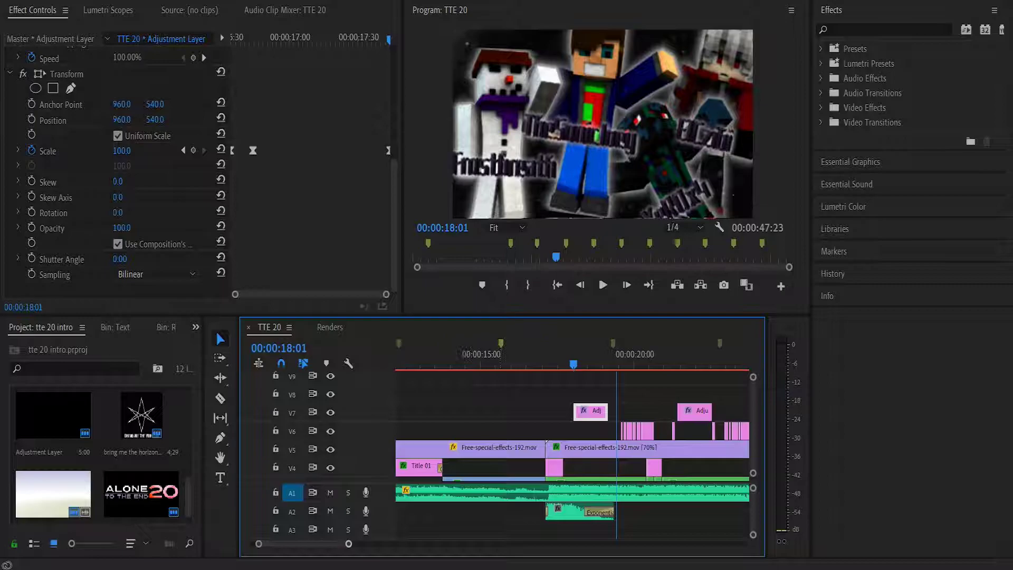
key(minus)
key(minus)
key(minus)
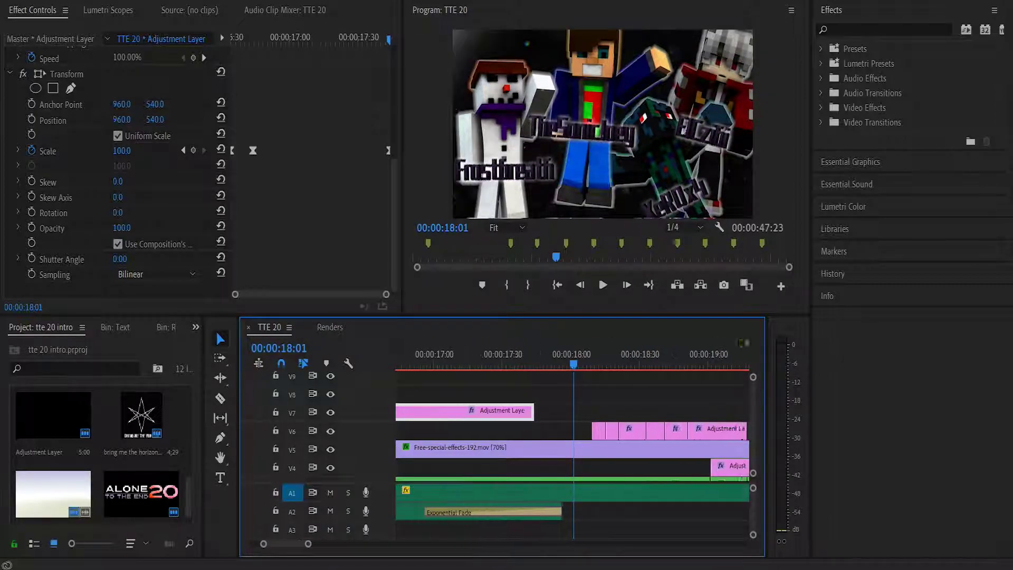
click(599, 431)
click(601, 430)
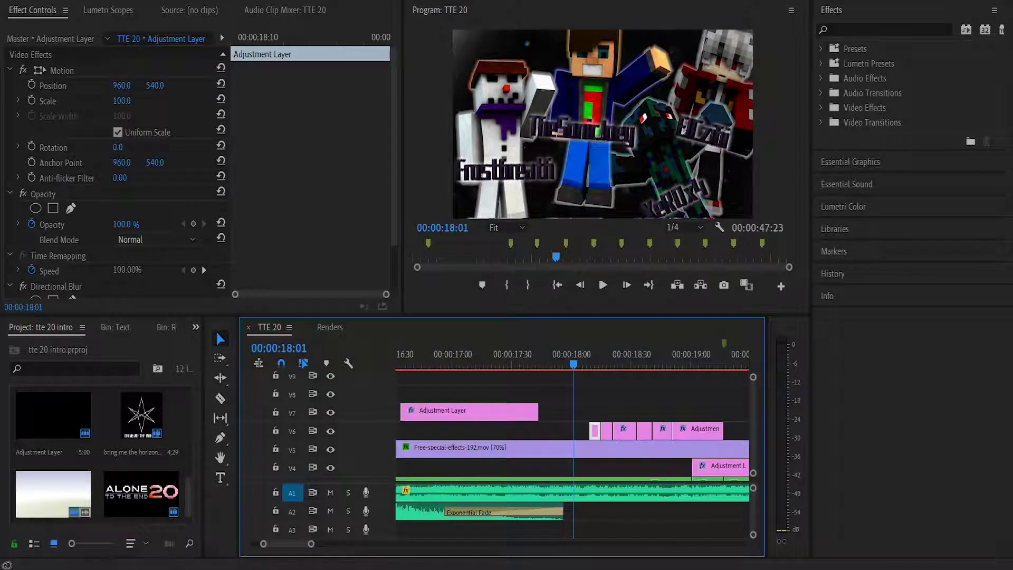
scroll(116, 174, down, 3)
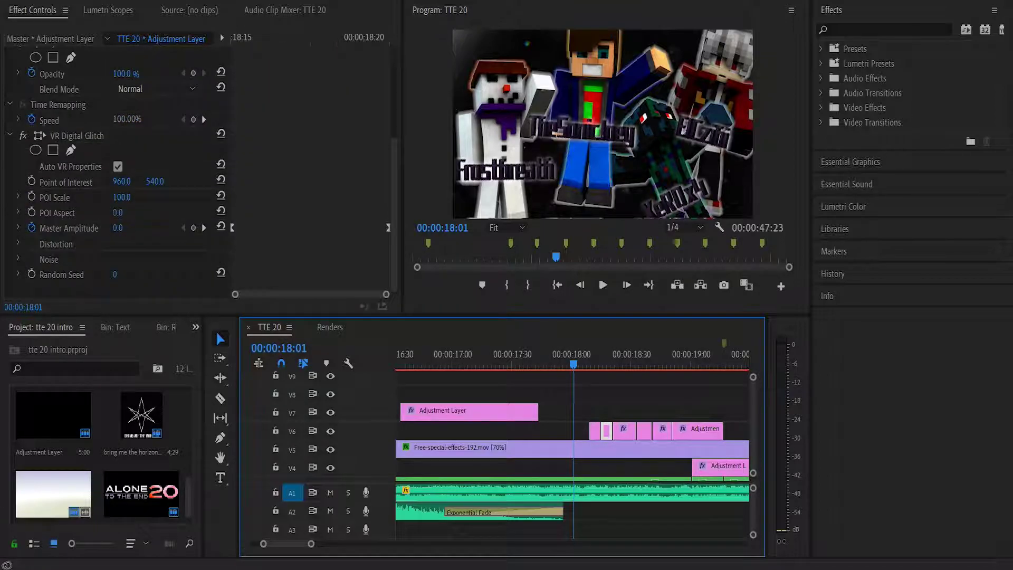
click(602, 363)
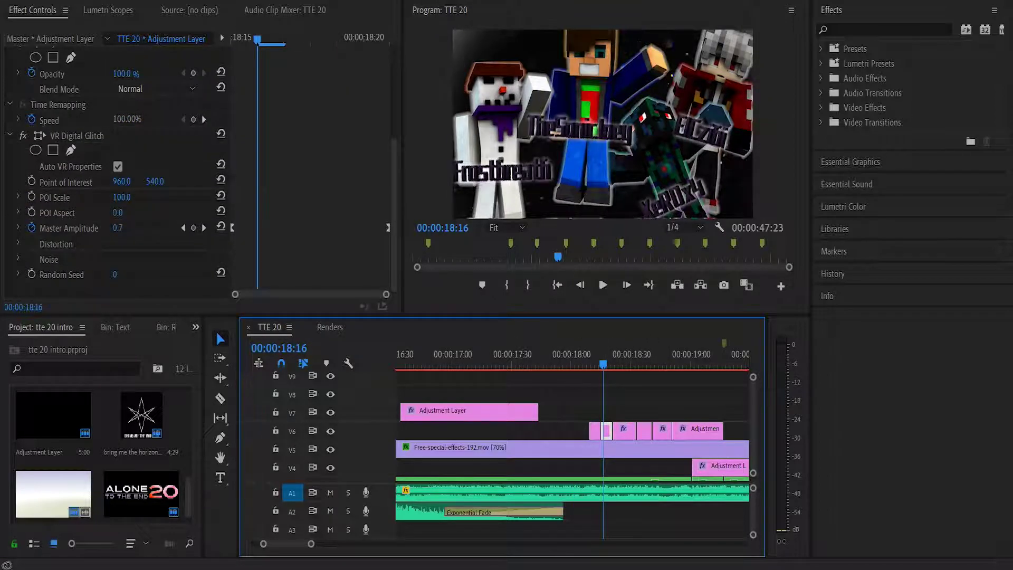
click(311, 39)
key(Right)
key(Right)
scroll(116, 169, up, 1)
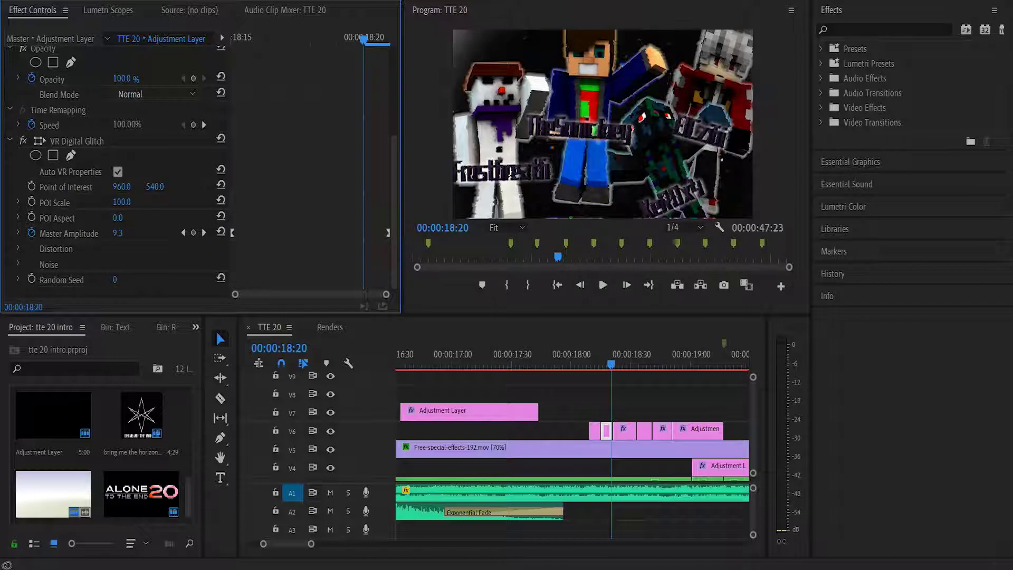
Step: Review the Brightness & Contrast, Directional Blur and Lens Distortion effects on the remaining V6 adjustment layers before the first Renders cut
click(623, 363)
click(624, 431)
scroll(127, 211, down, 3)
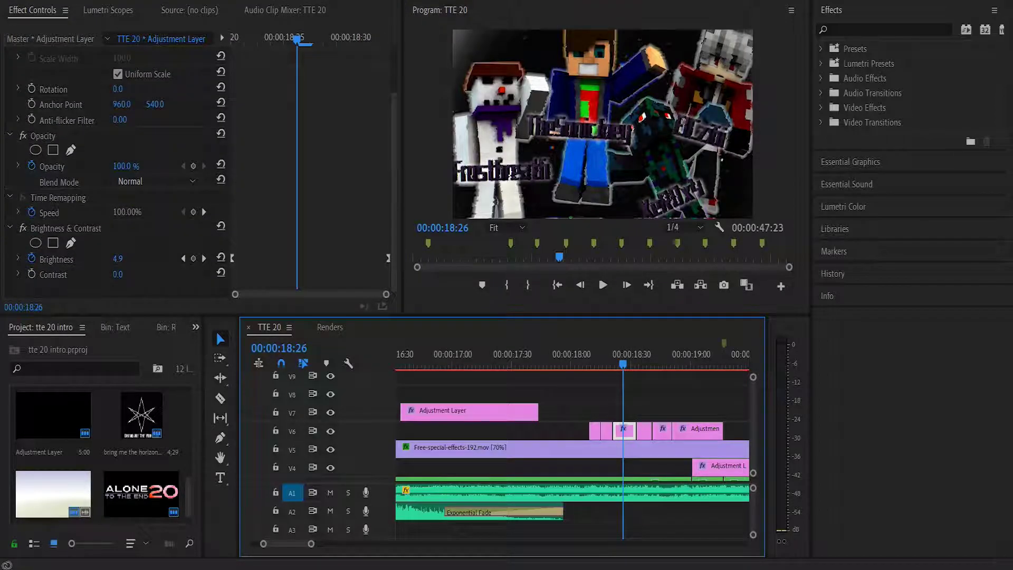
click(644, 363)
click(644, 431)
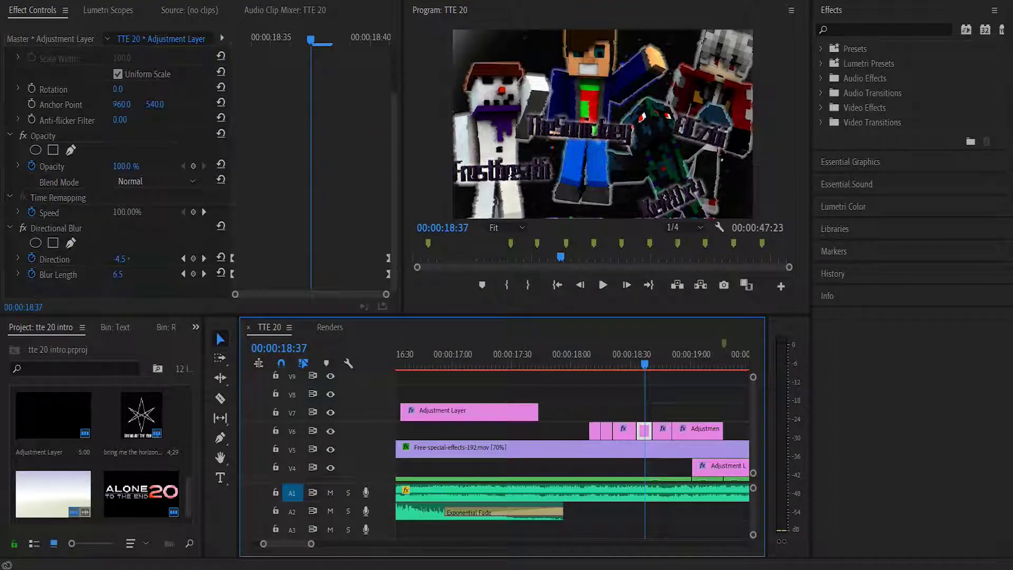
click(653, 431)
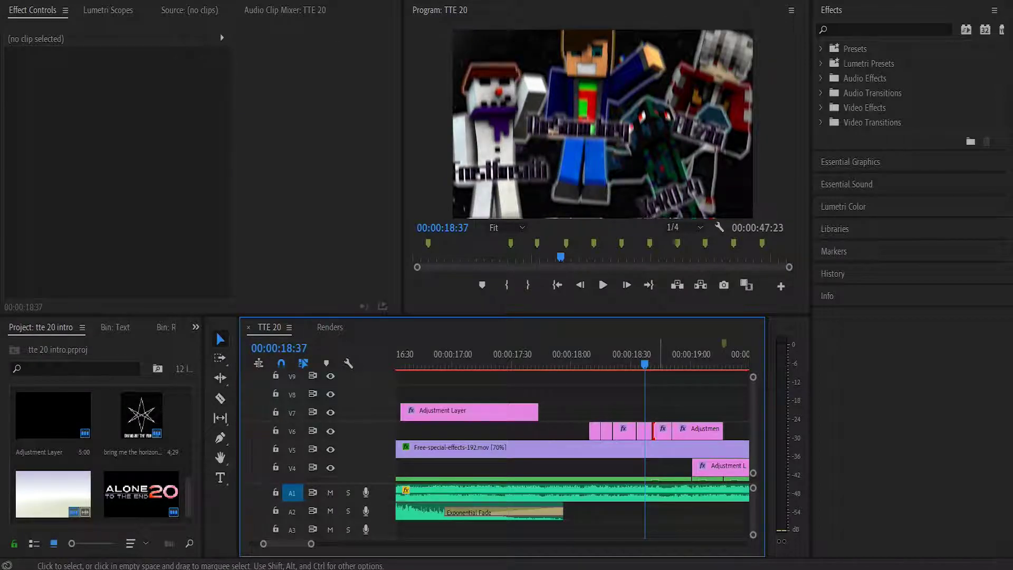
click(662, 431)
click(680, 363)
click(697, 430)
scroll(126, 211, down, 3)
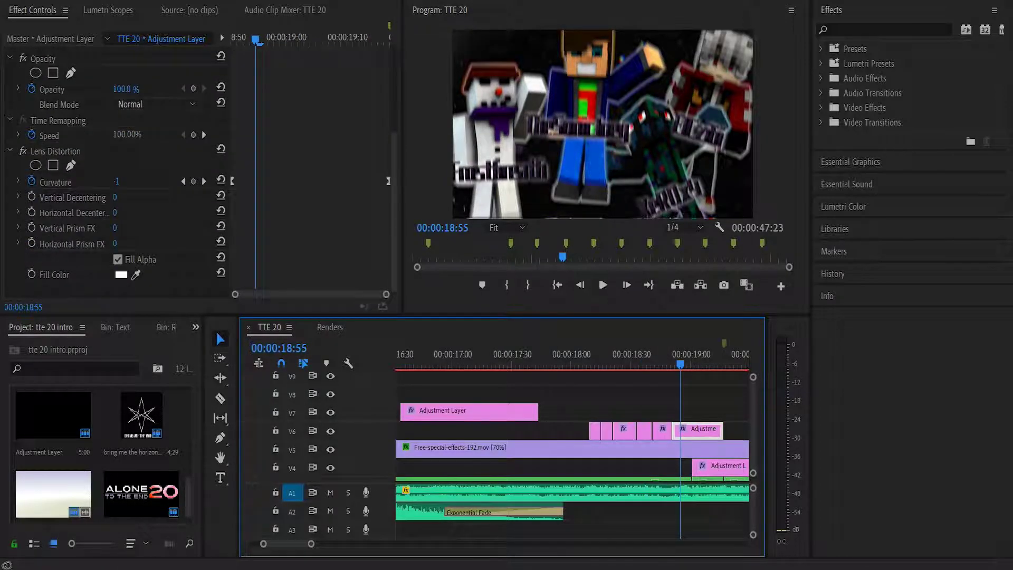
Step: Review the effects on the second V6 group of adjustment layers from 00:00:21:40, from Directional Blur through VR Digital Glitch to Lens Distortion
key(minus)
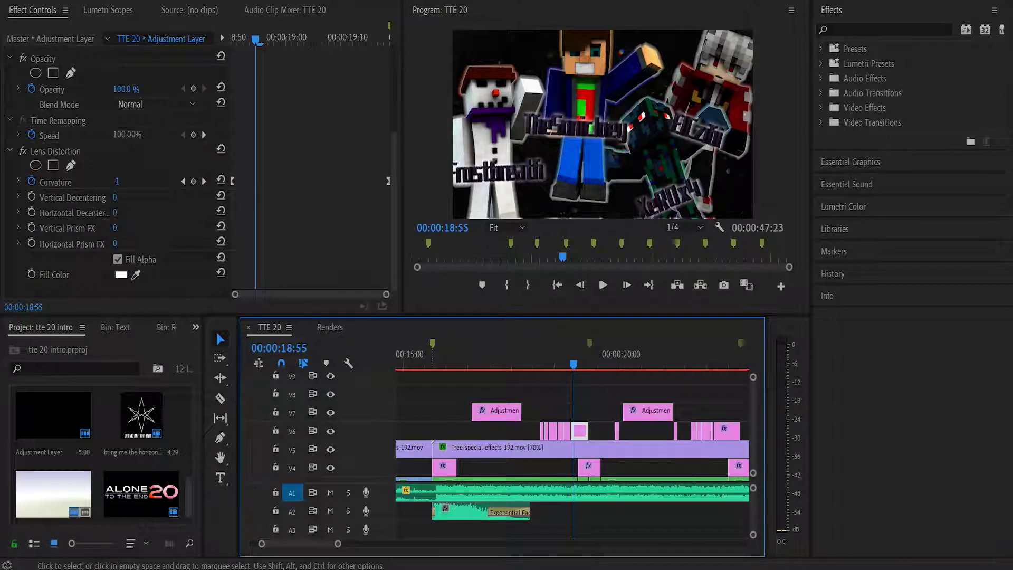
click(691, 363)
key(equal)
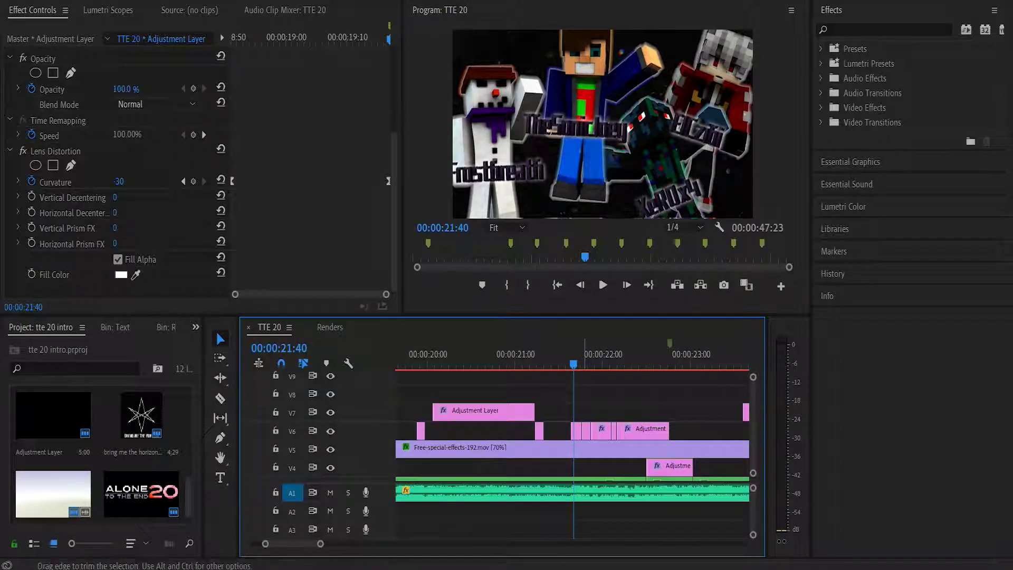
click(576, 431)
scroll(127, 158, down, 3)
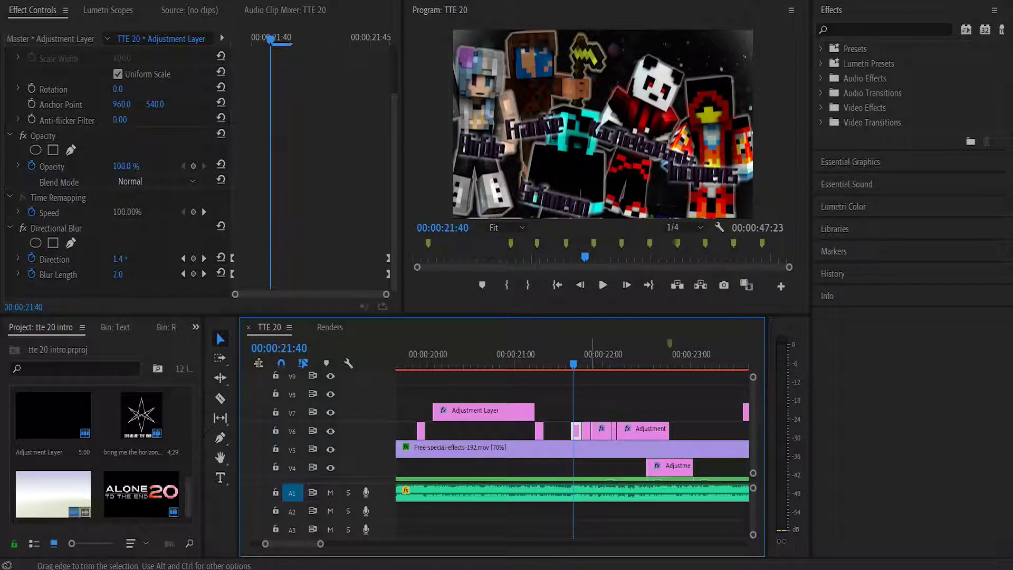
click(586, 431)
scroll(126, 158, down, 3)
click(609, 431)
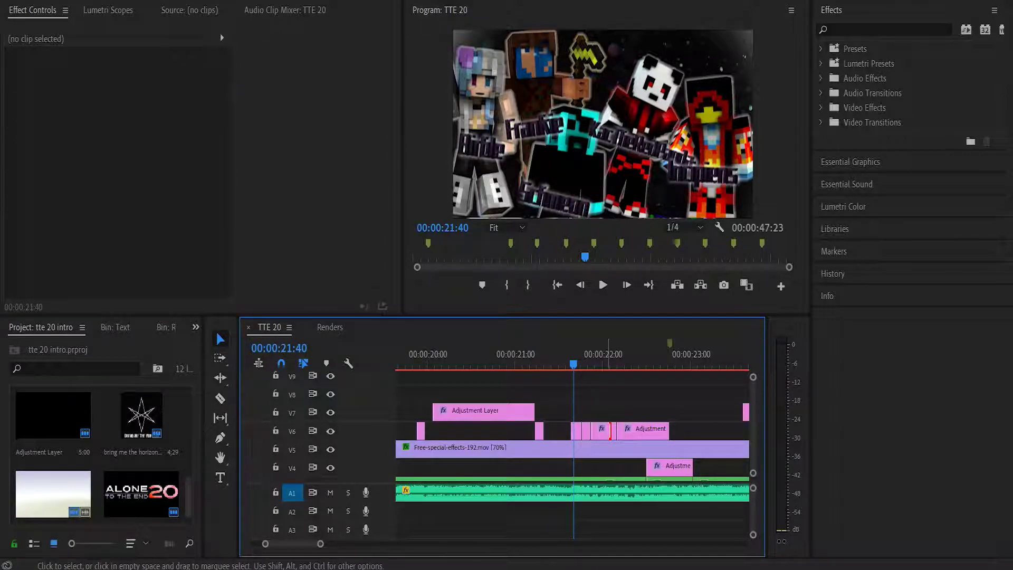
click(601, 431)
scroll(126, 158, down, 3)
click(614, 431)
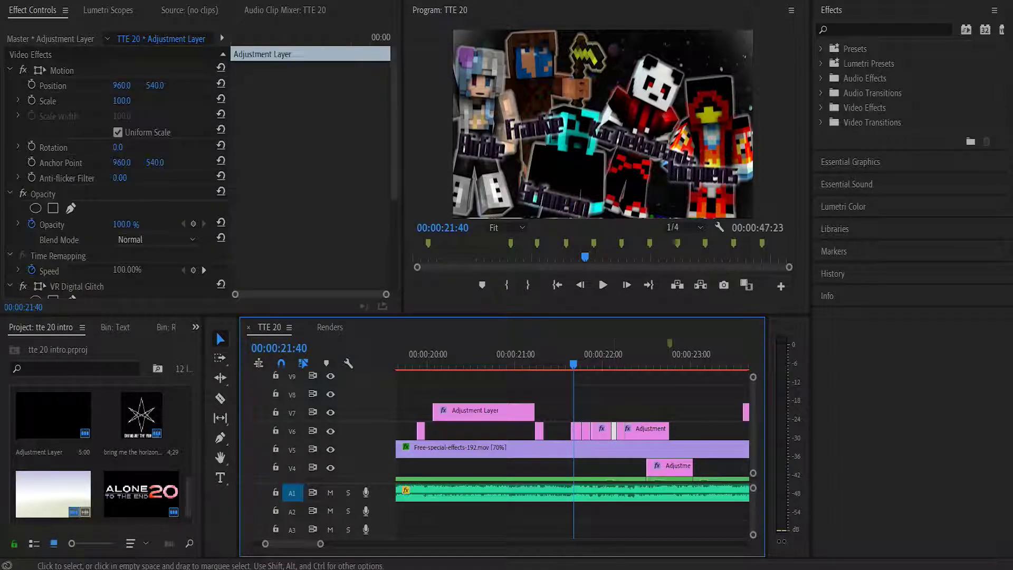
scroll(126, 174, down, 3)
click(643, 431)
scroll(127, 174, down, 3)
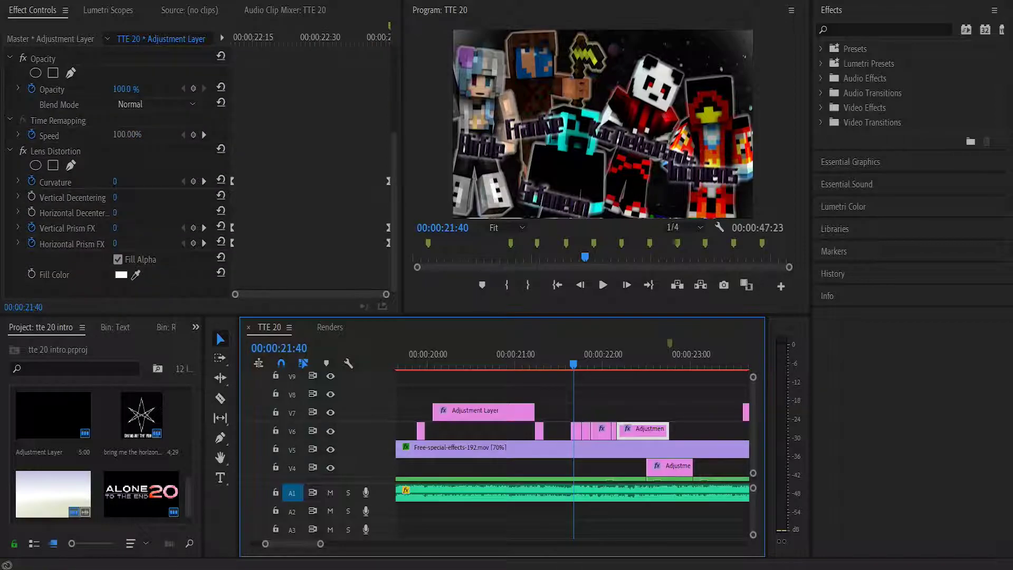
Step: Review the effects on the third V6 group of adjustment layers near 00:00:25:18, including Directional Blur and Brightness & Contrast
drag(320, 543, 345, 543)
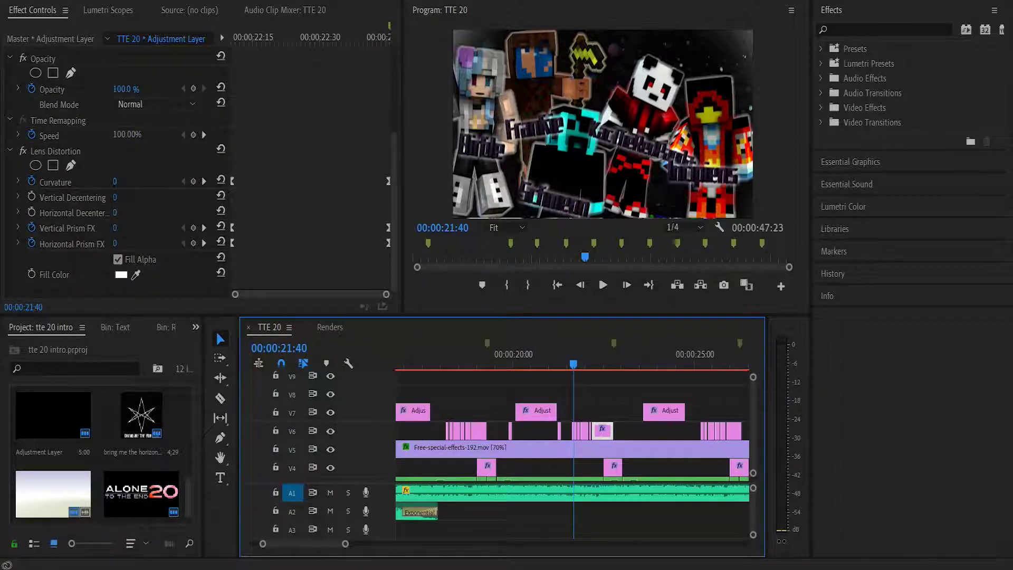
drag(697, 355, 707, 356)
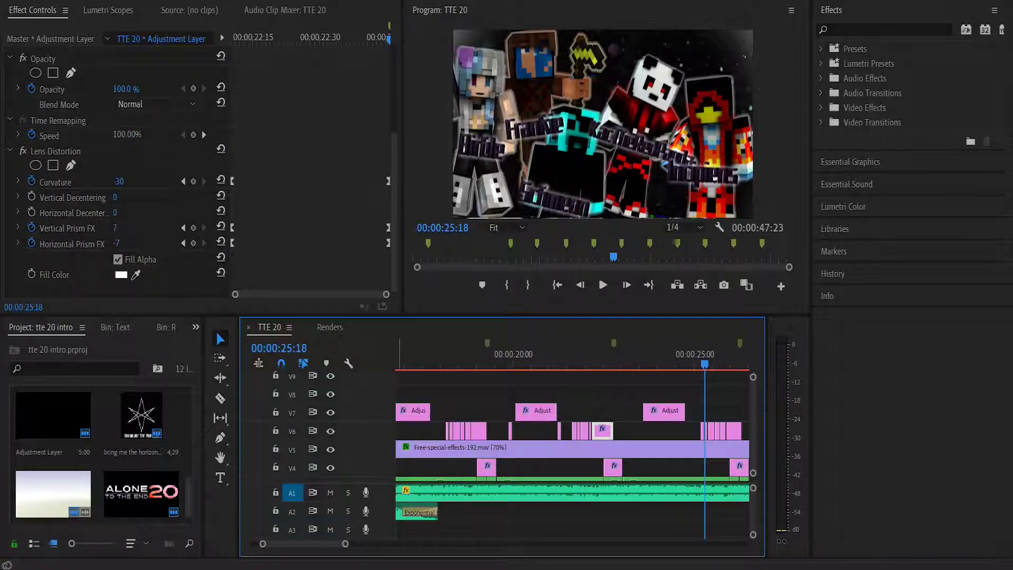
drag(345, 543, 316, 544)
click(564, 431)
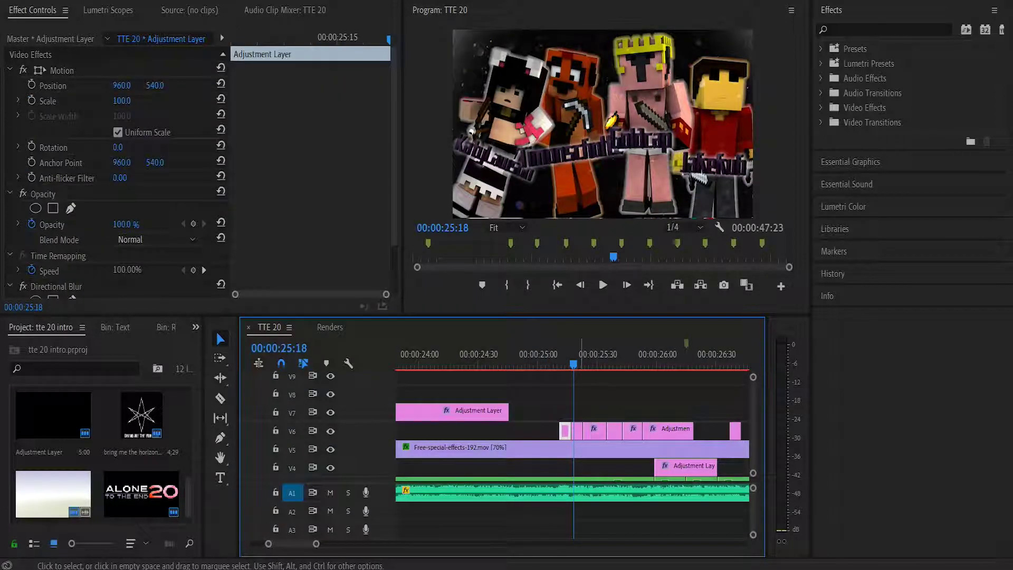
click(595, 429)
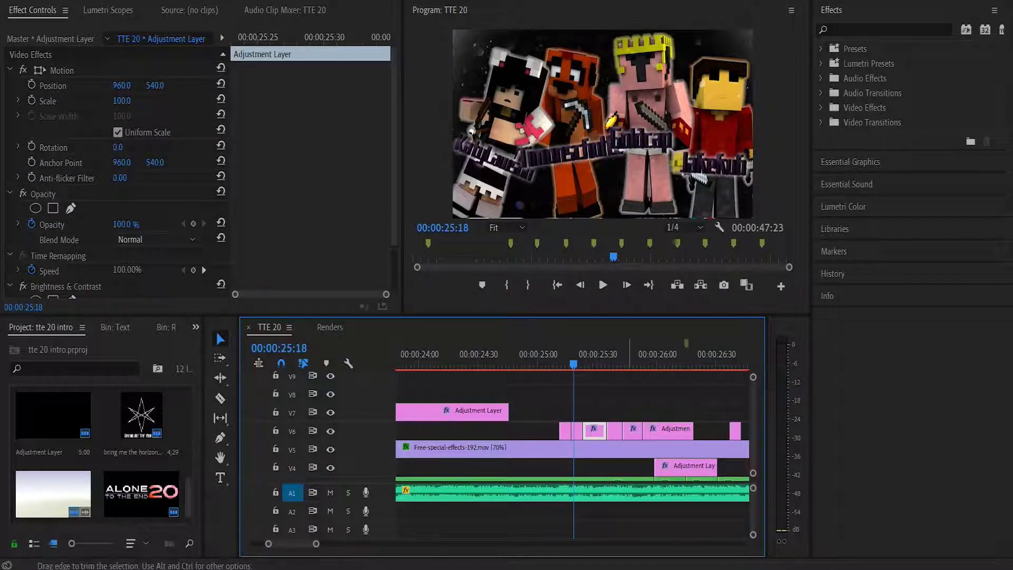
click(623, 431)
click(632, 430)
click(614, 430)
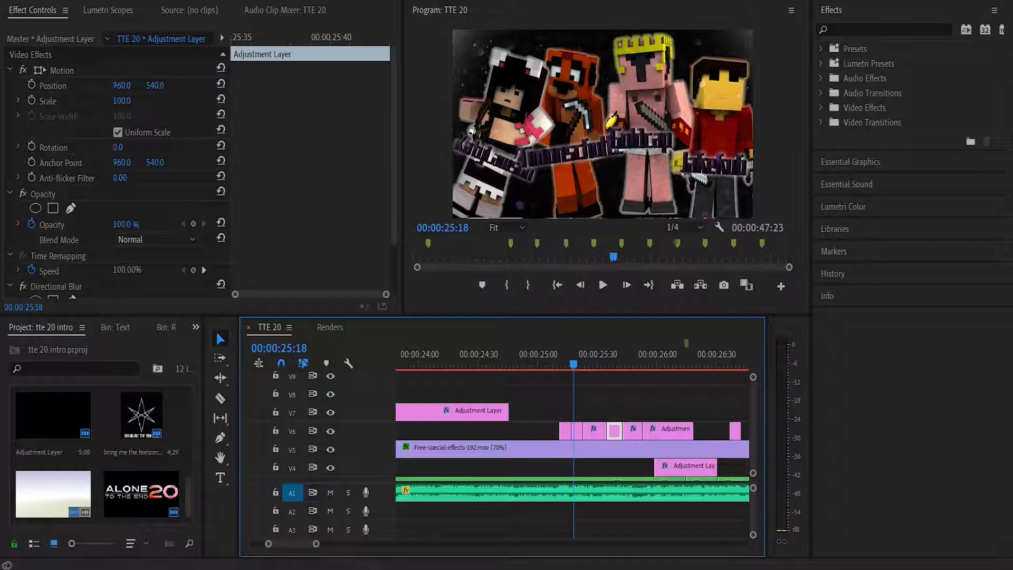
Step: Check the separate short V6 adjustment layers after the third group and survey the repeating effect pattern across the Renders section
drag(316, 544, 330, 543)
click(663, 431)
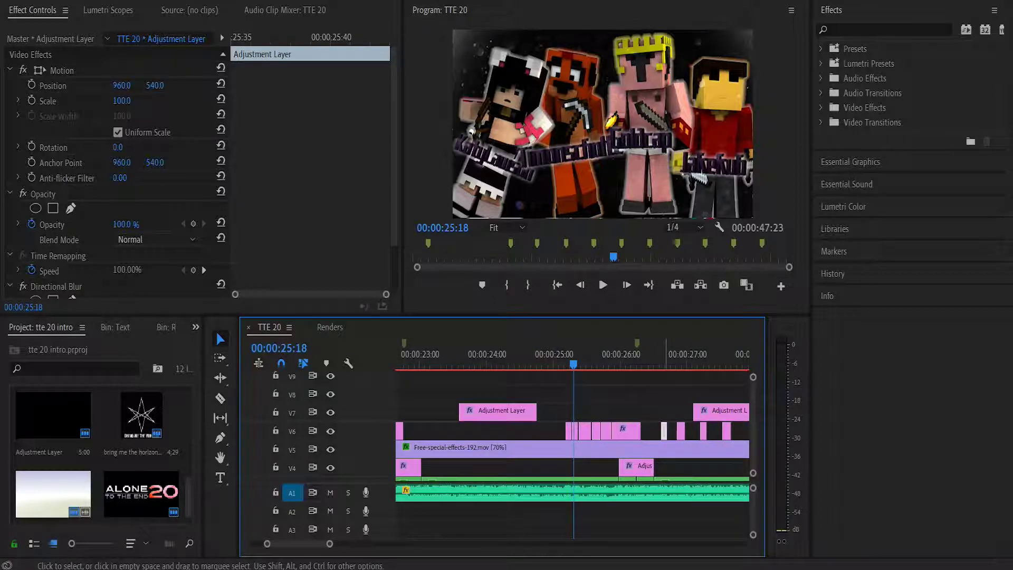
click(680, 431)
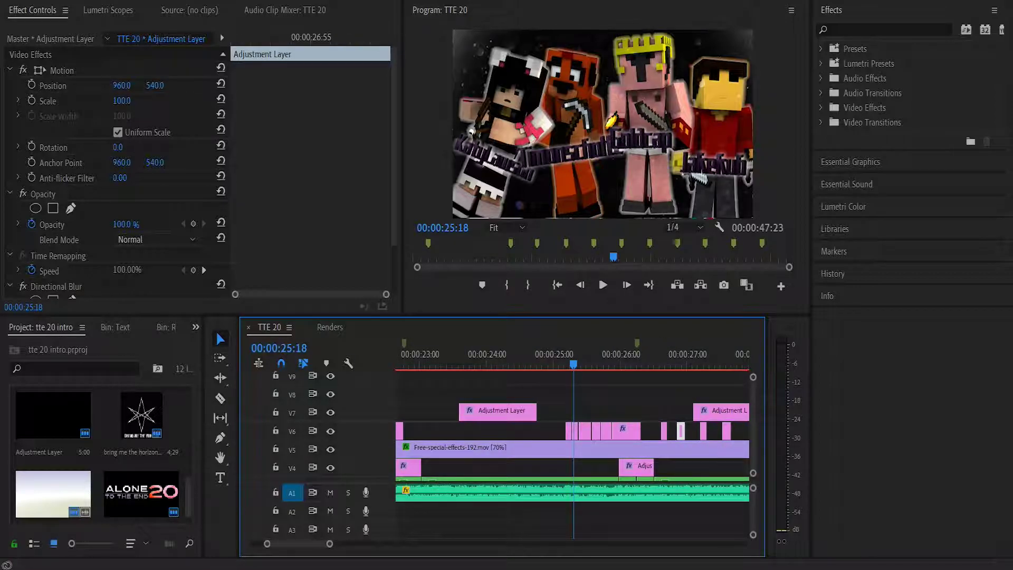
key(minus)
key(minus)
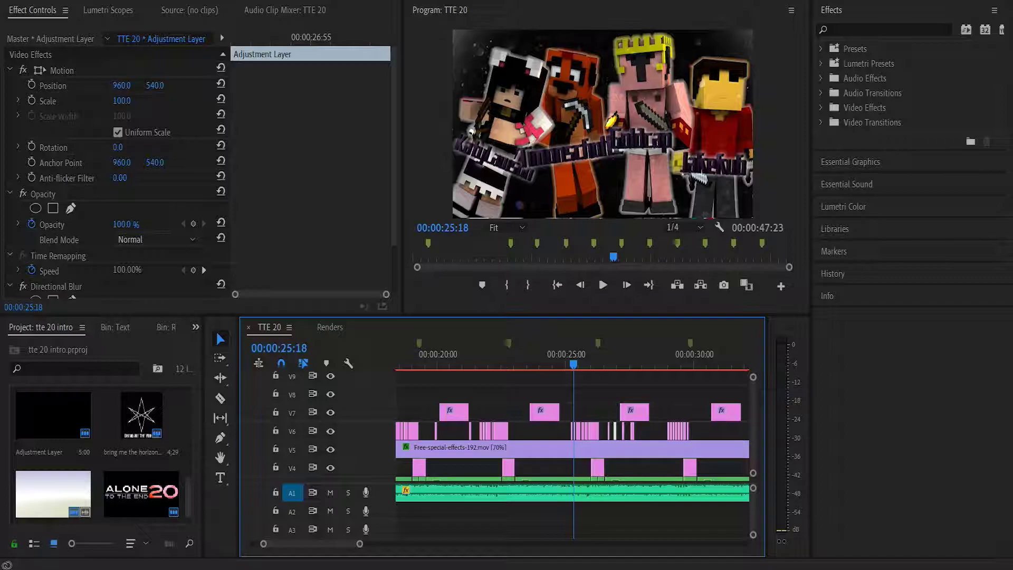
drag(360, 543, 378, 544)
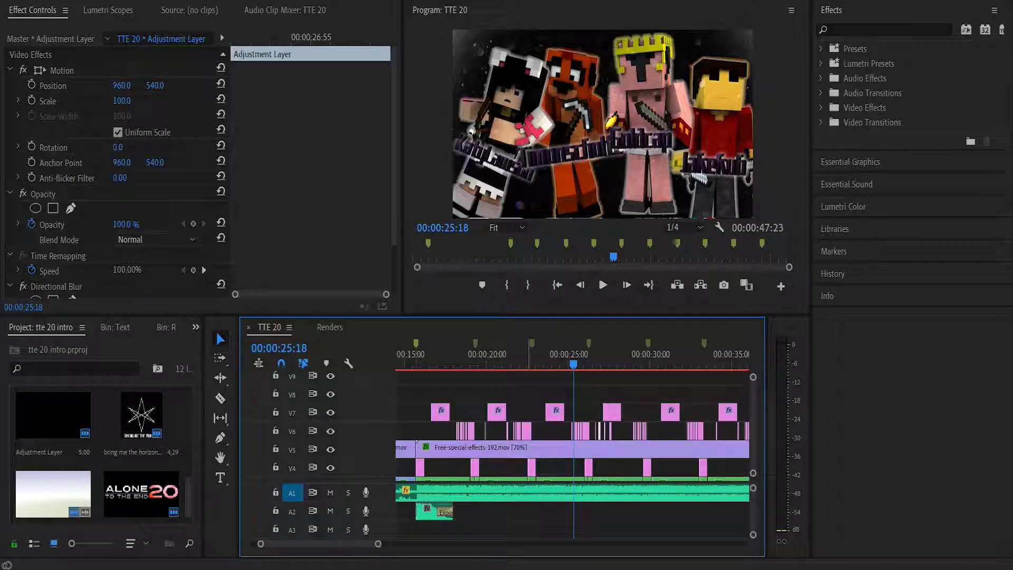
Step: Play back the Renders section from 00:00:22:31 and recheck the adjustment-layer effects around 00:00:23:34 and 00:00:25:23
click(529, 354)
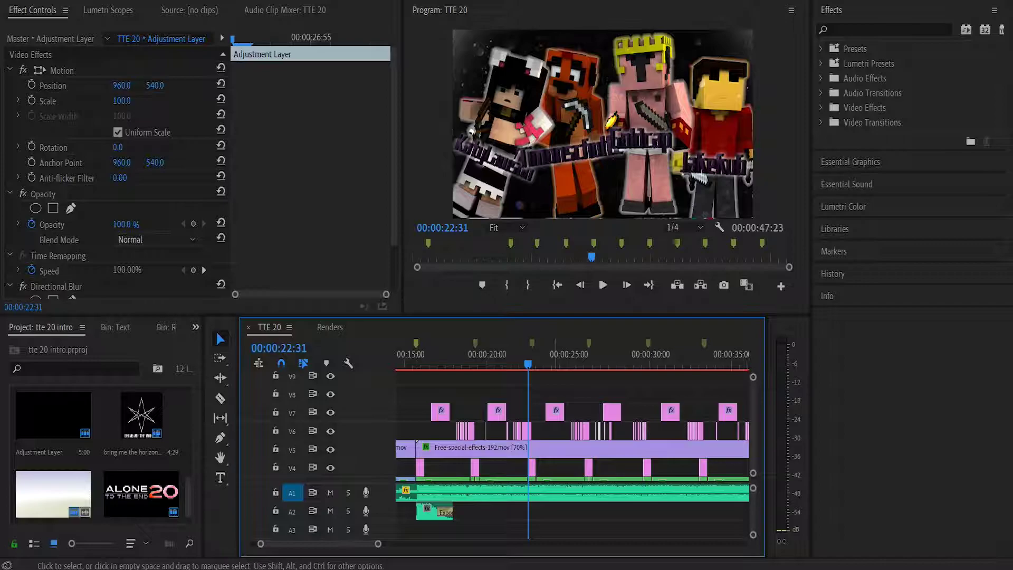
key(space)
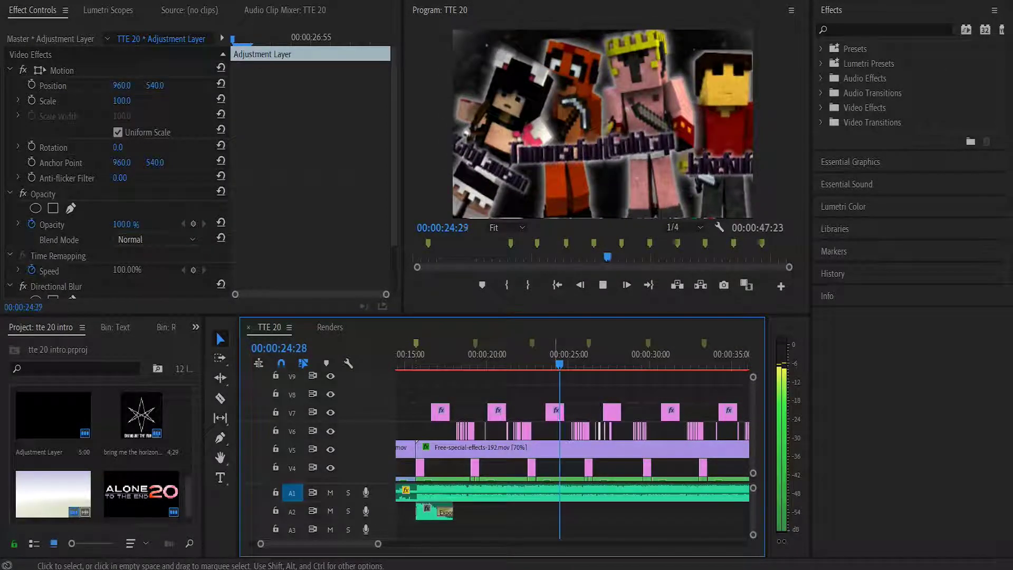
key(space)
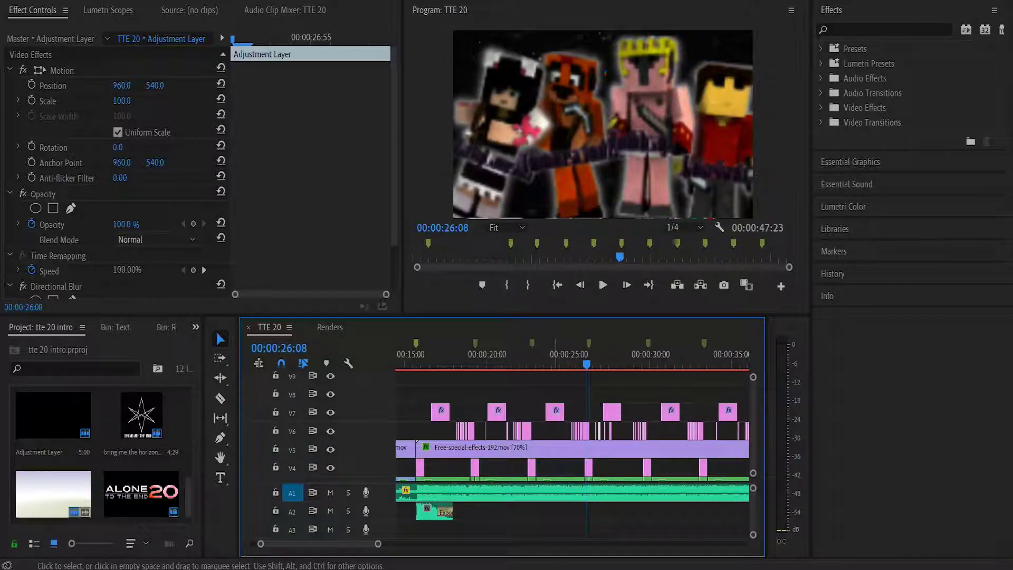
click(544, 354)
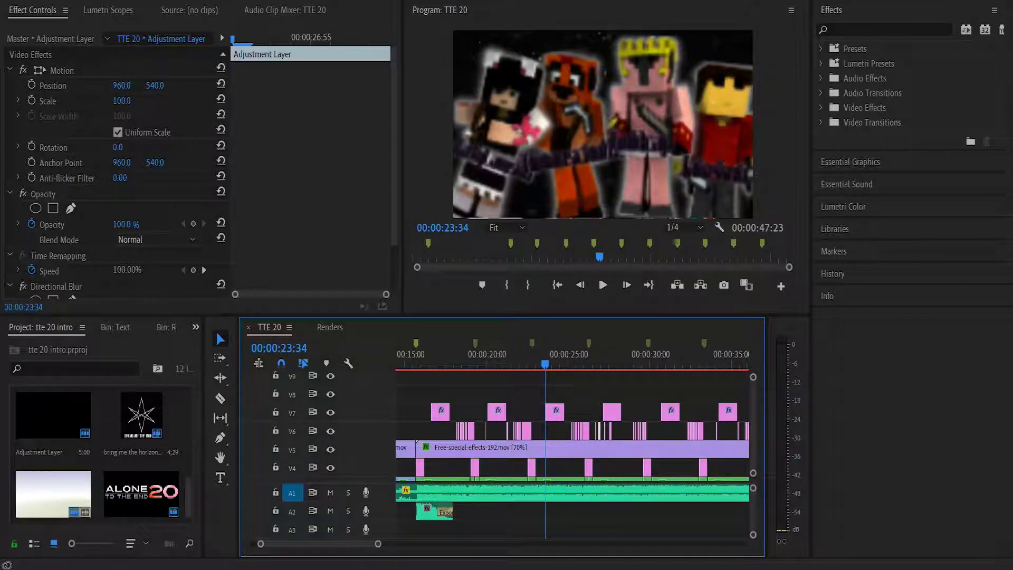
click(575, 354)
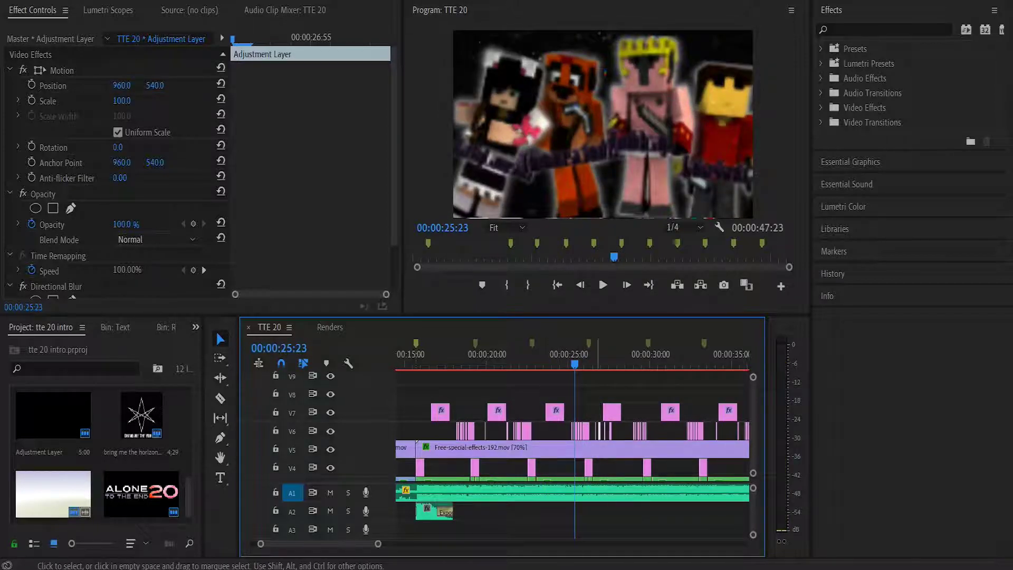
scroll(196, 174, down, 3)
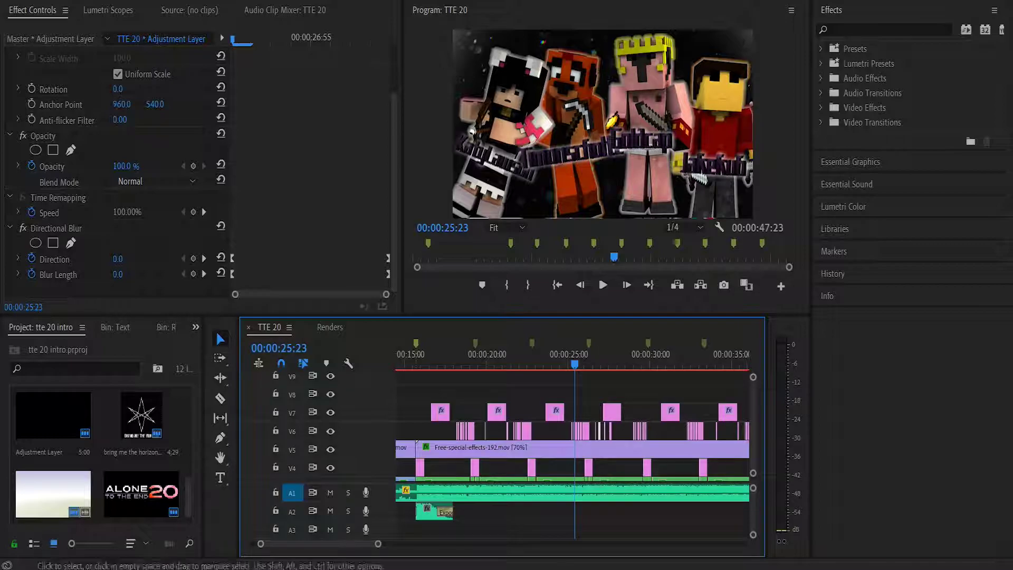
Step: Examine the Lens Distortion keyframes on the last V6 adjustment layer of the second group, alongside the overlapping V4 transition layer
click(526, 355)
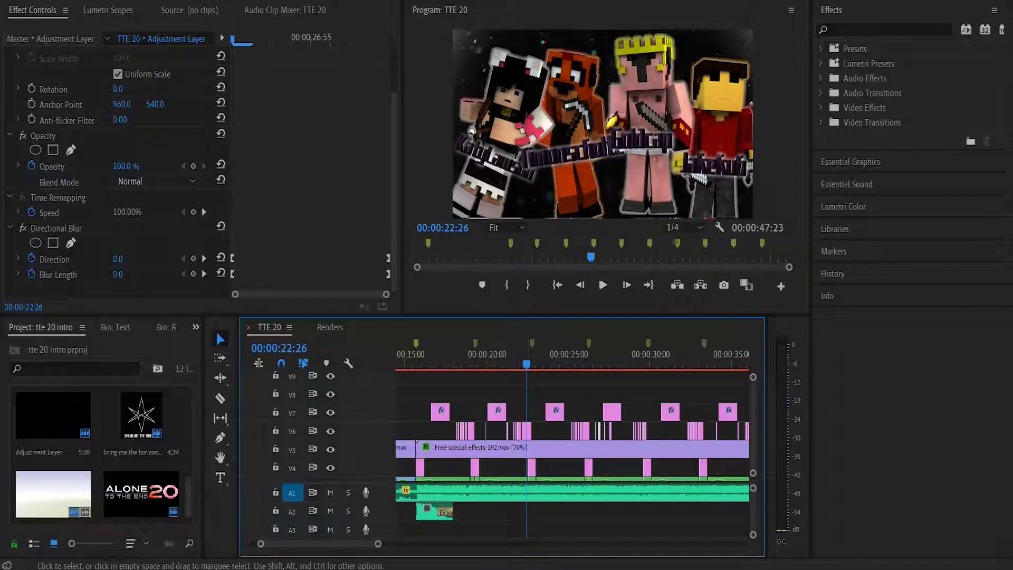
click(526, 430)
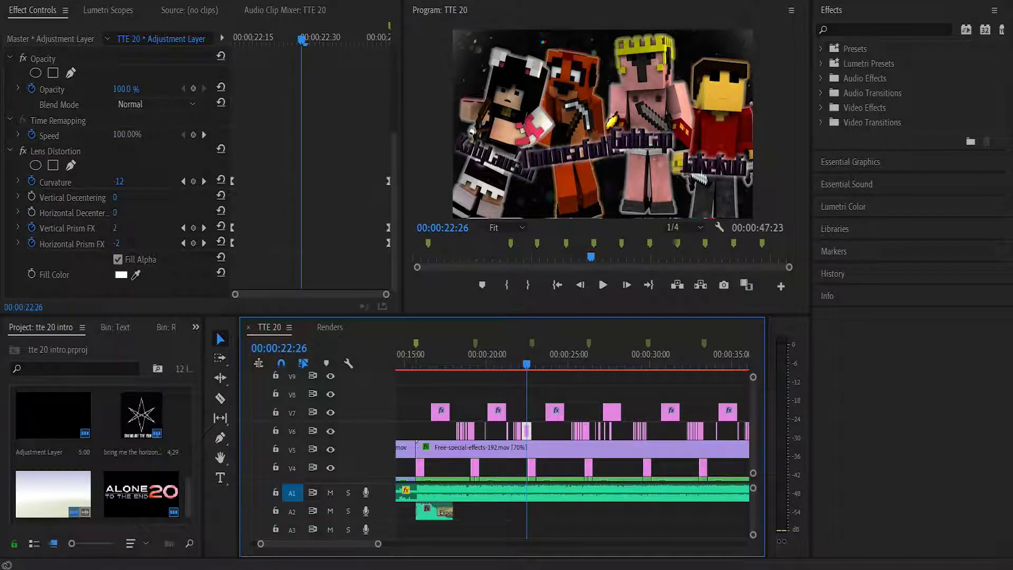
key(equal)
key(equal)
key(equal)
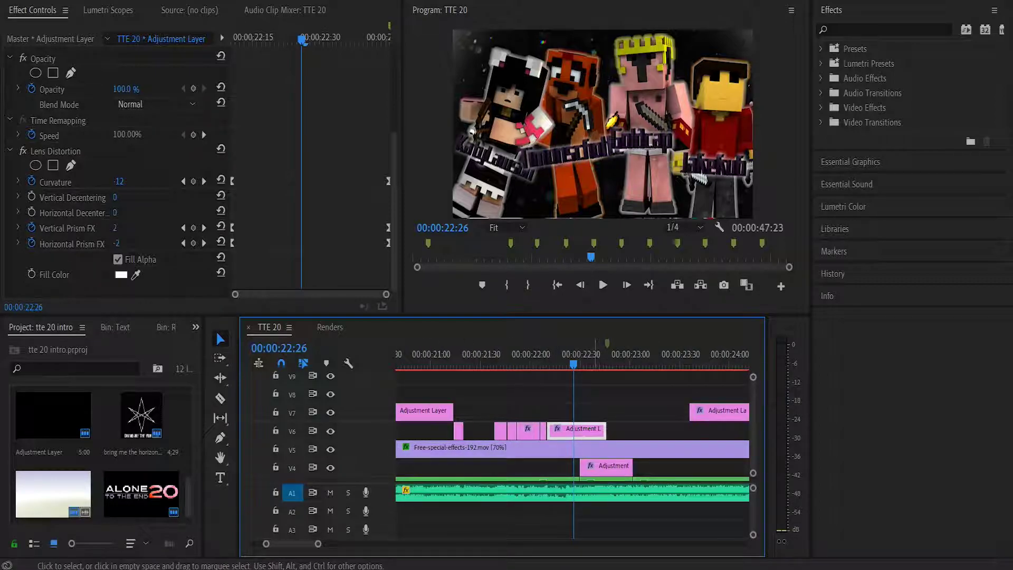
click(609, 465)
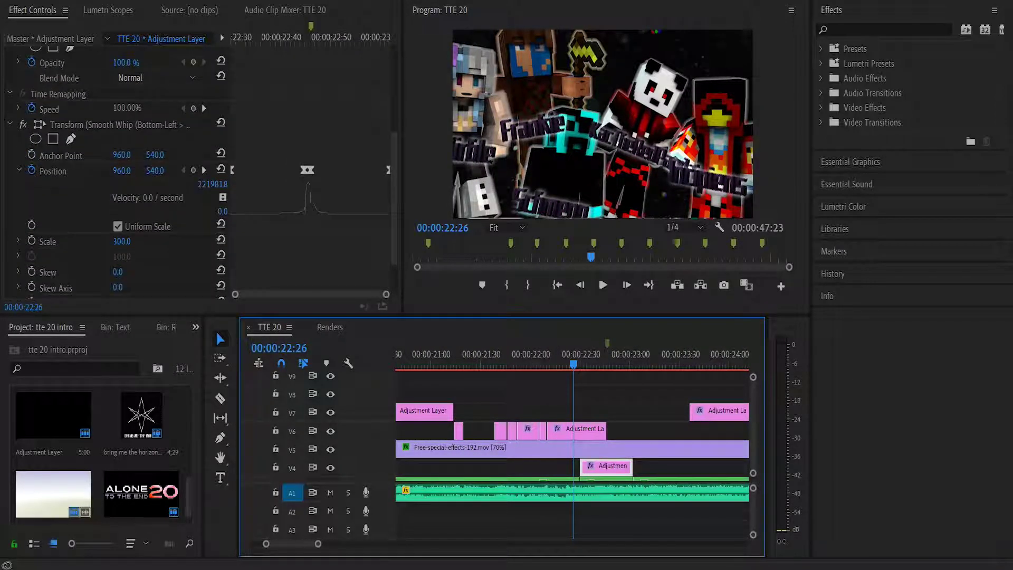
scroll(116, 174, down, 1)
click(577, 429)
scroll(116, 174, down, 3)
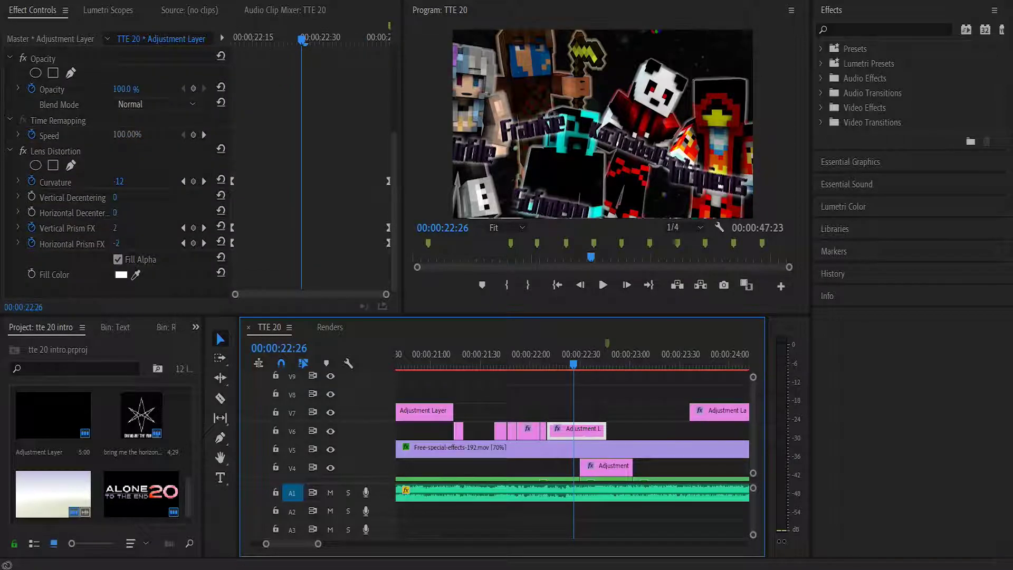
drag(302, 40, 232, 40)
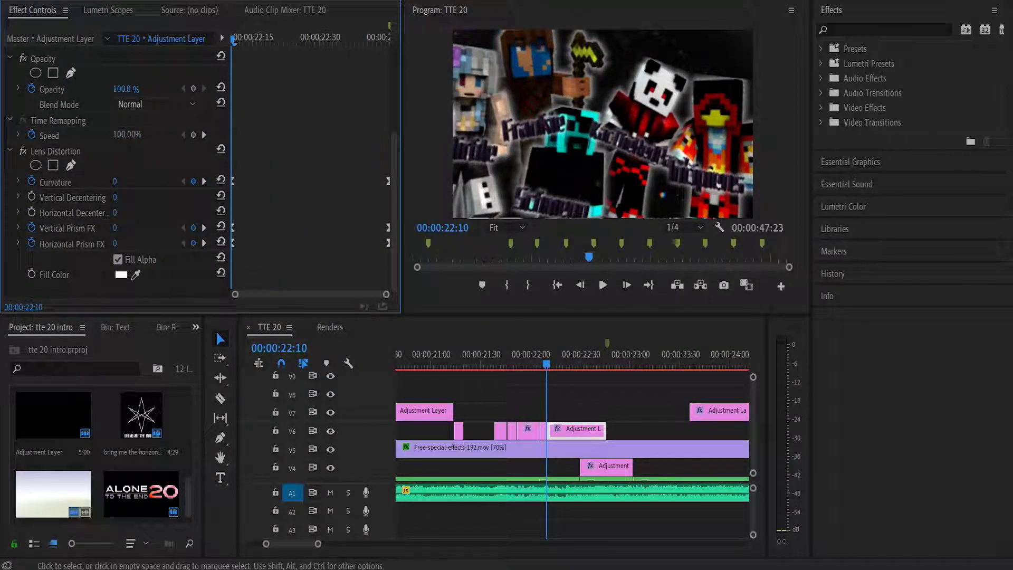
Step: Inspect the Smooth Whip transform on the V4 layer near 00:00:22:35 and locate its preset in Orange83.com's Transition pack #3
click(605, 466)
scroll(116, 174, down, 3)
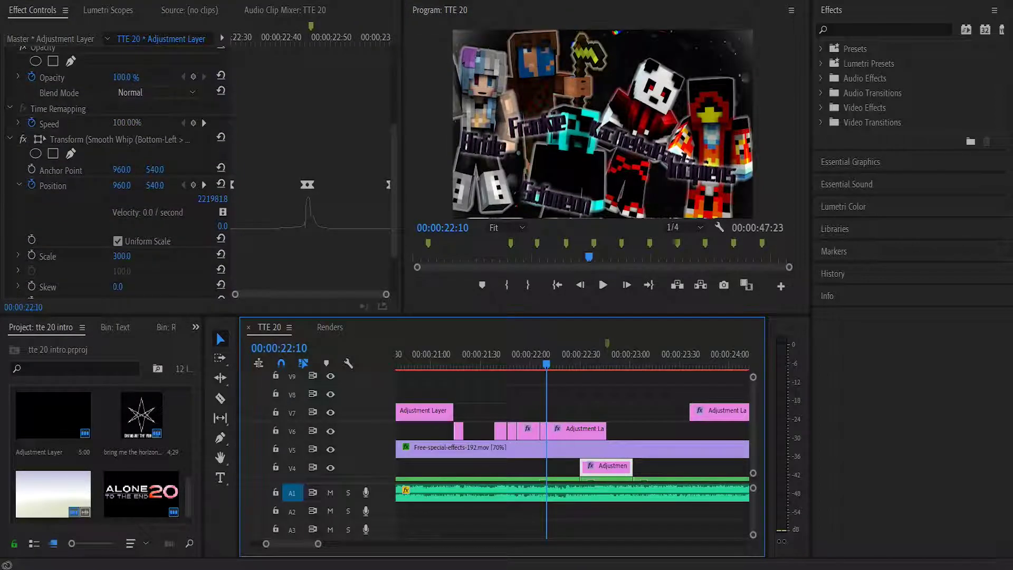
click(120, 139)
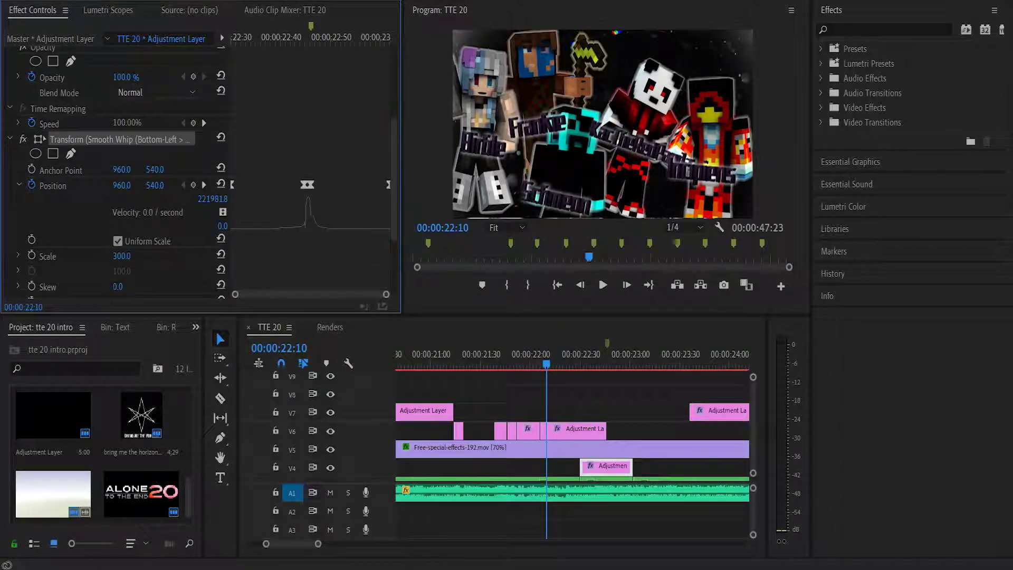
click(821, 48)
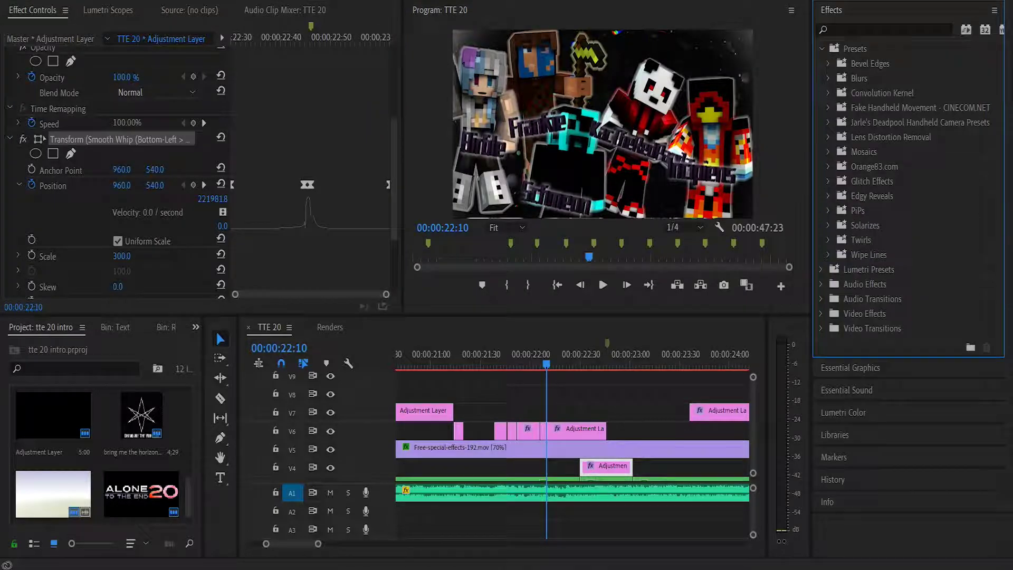
click(828, 166)
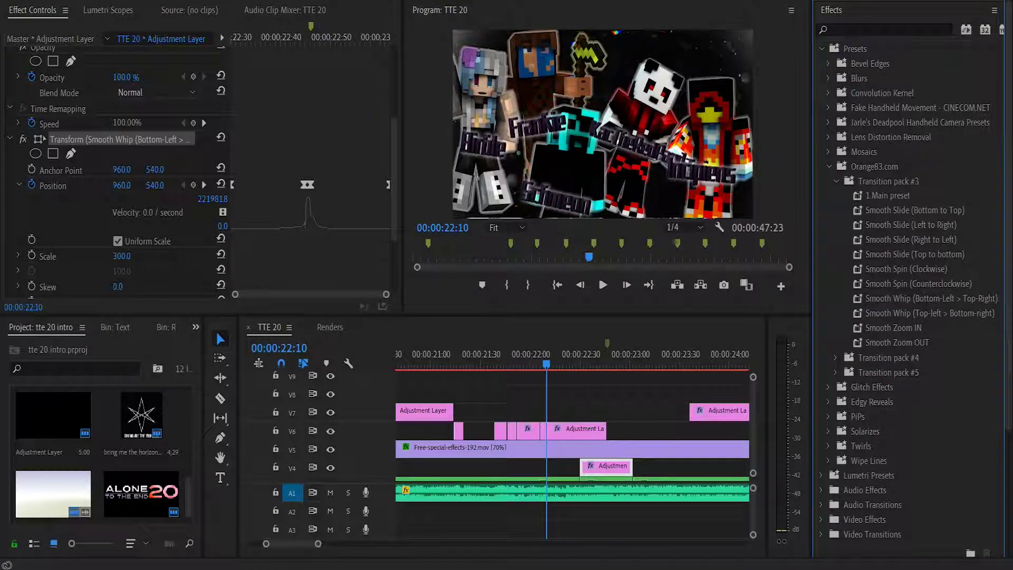
click(835, 181)
click(828, 167)
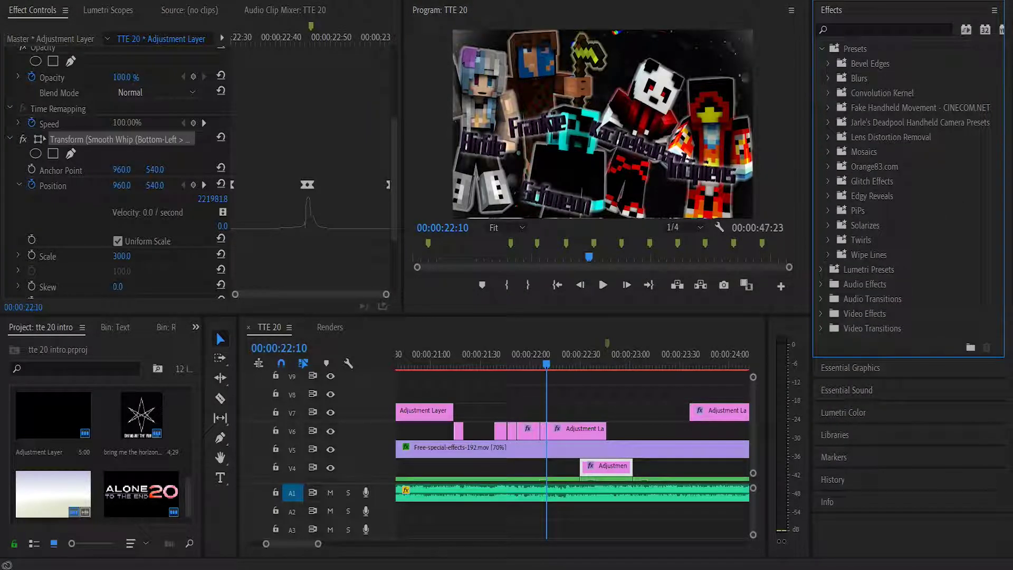
click(821, 48)
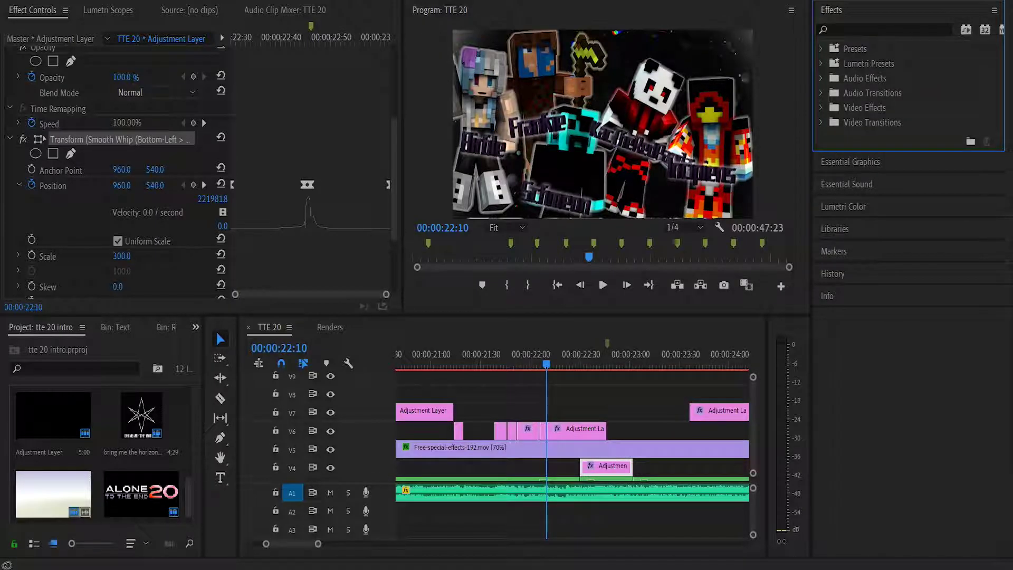
Step: Step frame by frame through the Smooth Whip transition around 00:00:22:35 to examine its motion
mouse_move(582, 355)
mouse_down()
mouse_move(608, 354)
mouse_move(588, 364)
mouse_up()
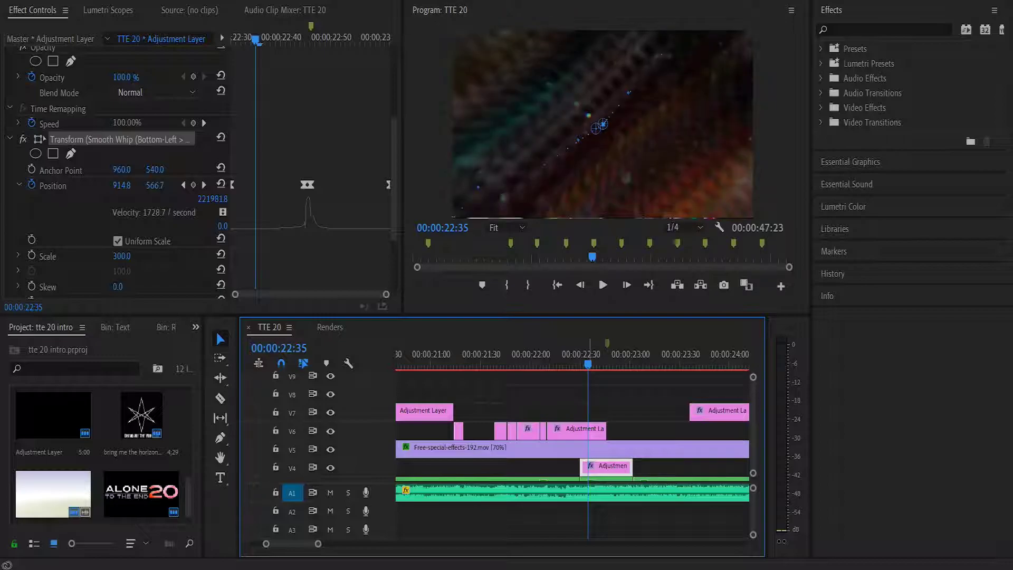
key(Right)
key(Right)
key(Right)
key(Right)
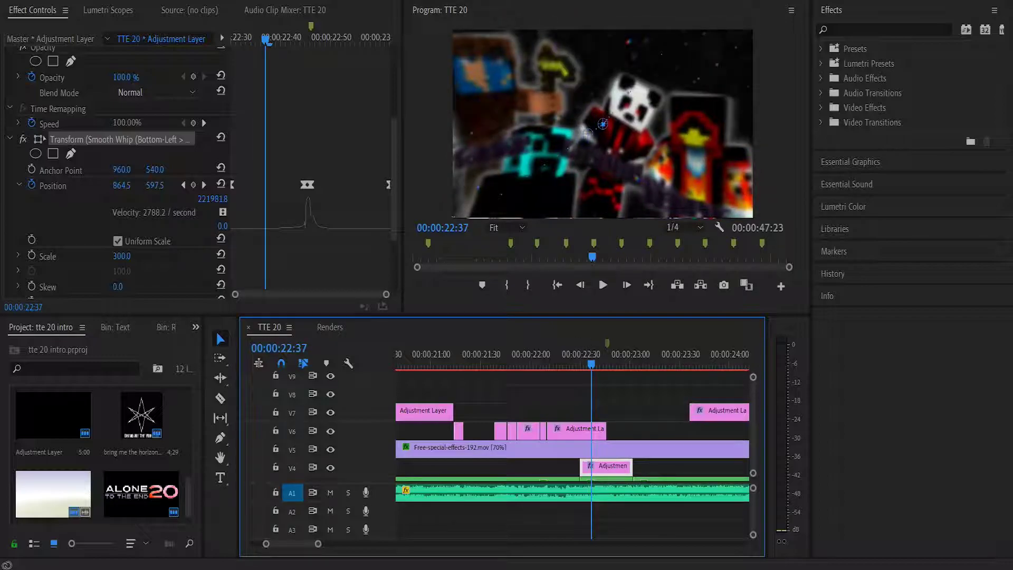
key(Right)
key(Right)
key(Left)
key(Left)
key(Left)
key(Left)
key(Left)
key(Left)
key(Left)
key(Left)
key(Left)
key(Left)
key(Left)
Step: Scrub the Lens Distortion on the overlapping V6 adjustment layer between 00:00:22:28 and 00:00:22:33 to compare curvature and prism values
mouse_move(580, 364)
mouse_down()
mouse_move(590, 364)
mouse_move(577, 363)
mouse_up()
click(576, 430)
scroll(375, 186, down, 3)
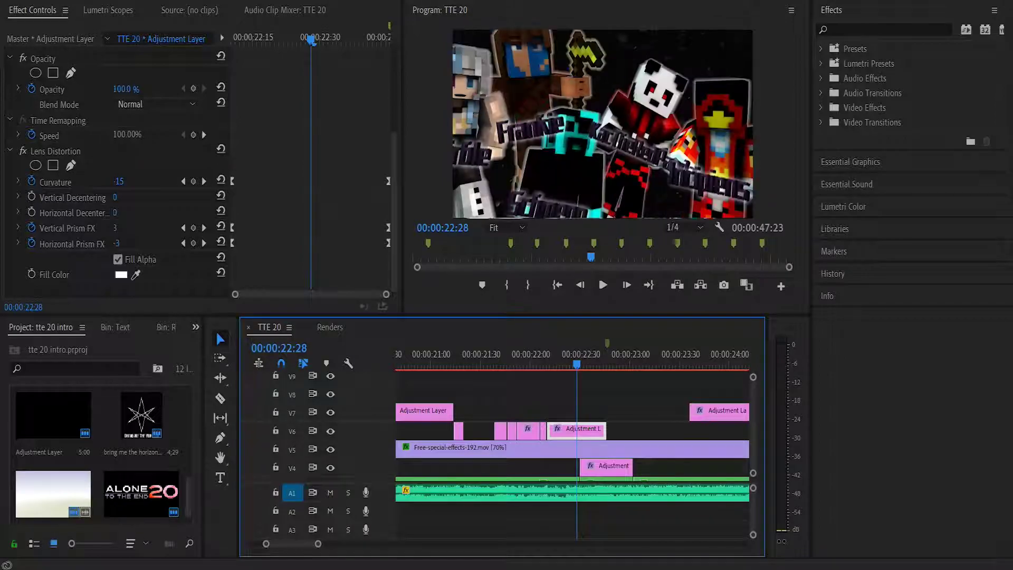
drag(311, 41, 333, 40)
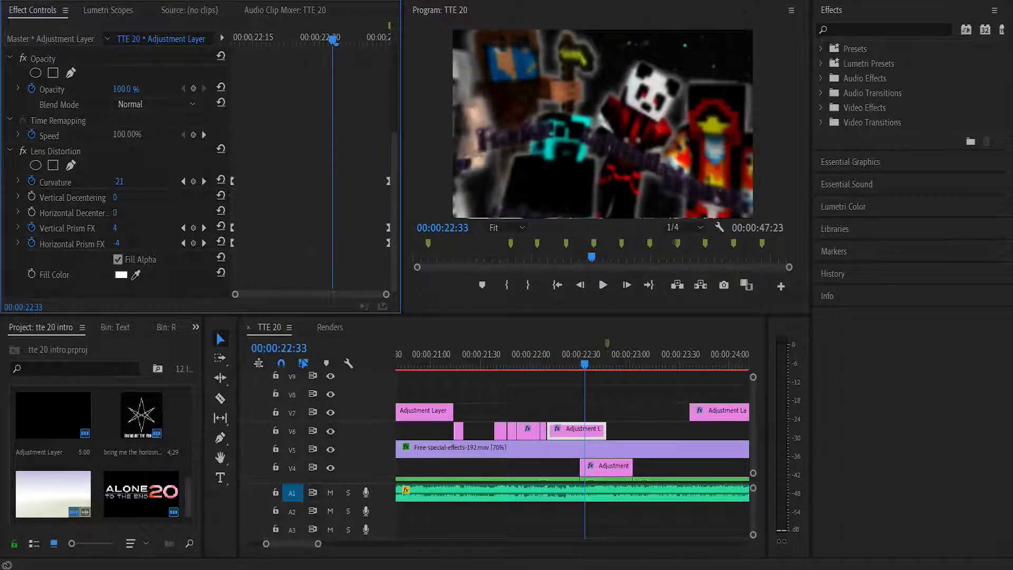
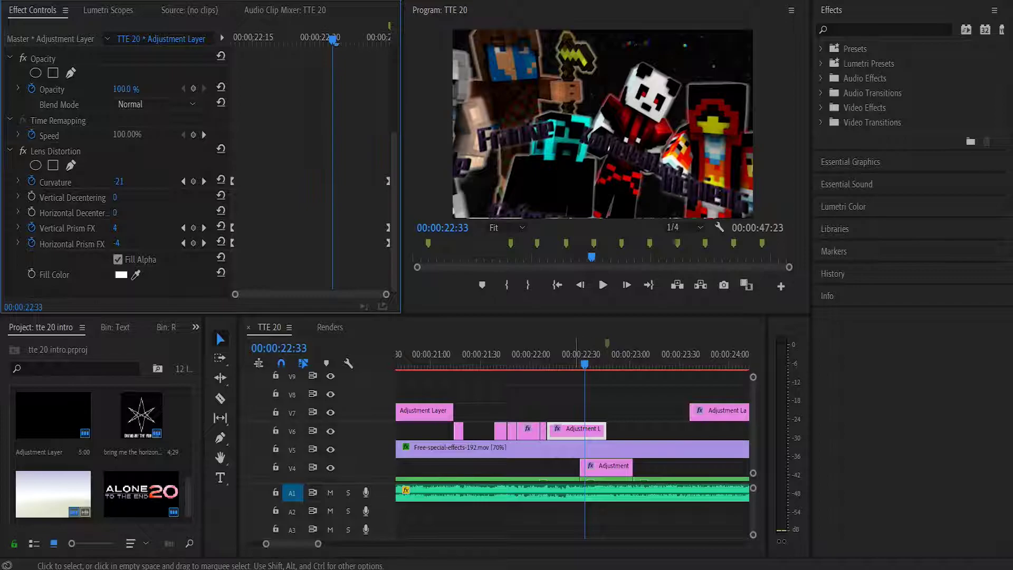
drag(556, 357, 576, 356)
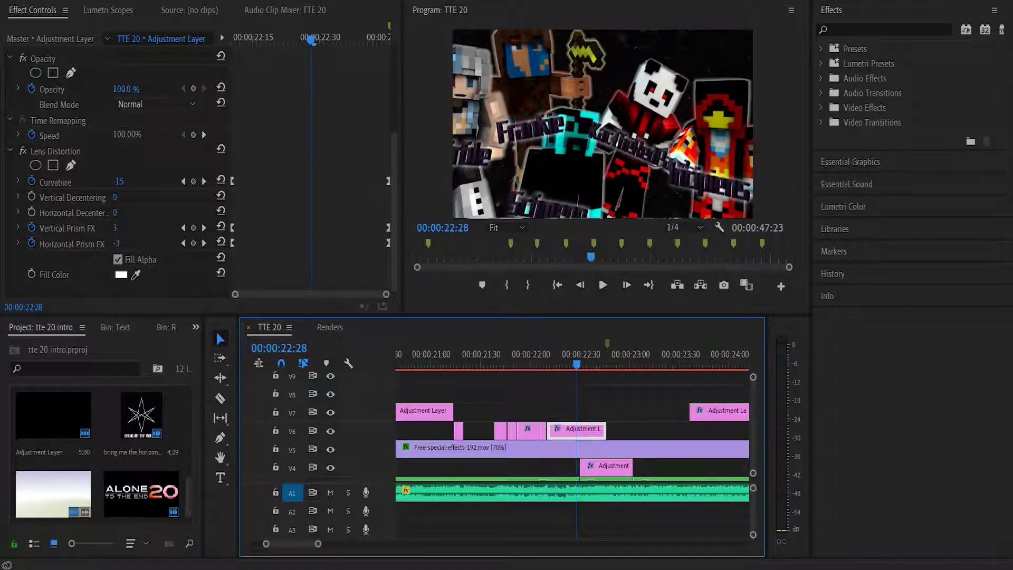
Step: Compare the Smooth Zoom OUT transition on V4 near 00:00:19:10 with the V6 Lens Distortion, then check the following V4 layers
key(minus)
key(minus)
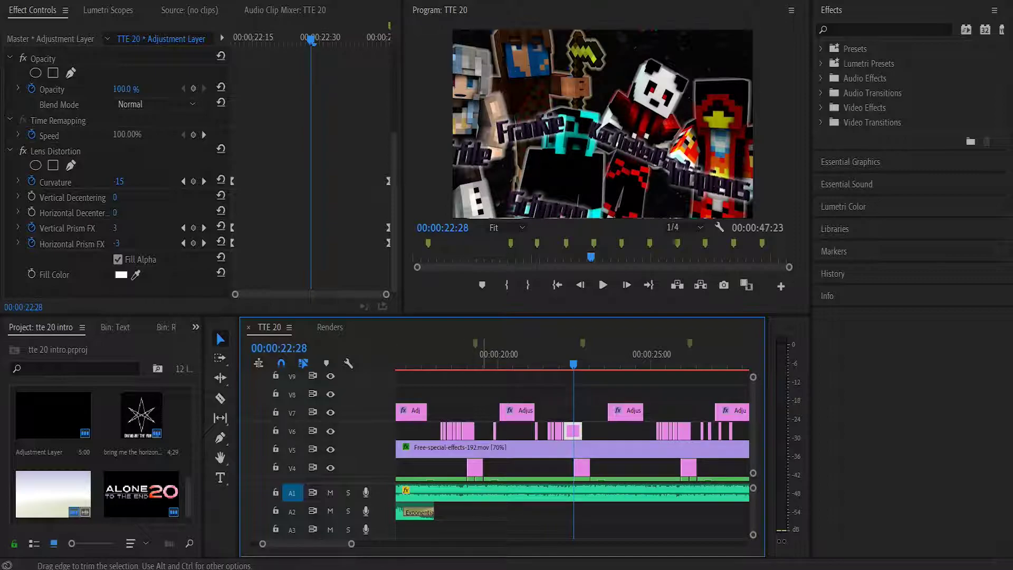
click(477, 467)
click(472, 356)
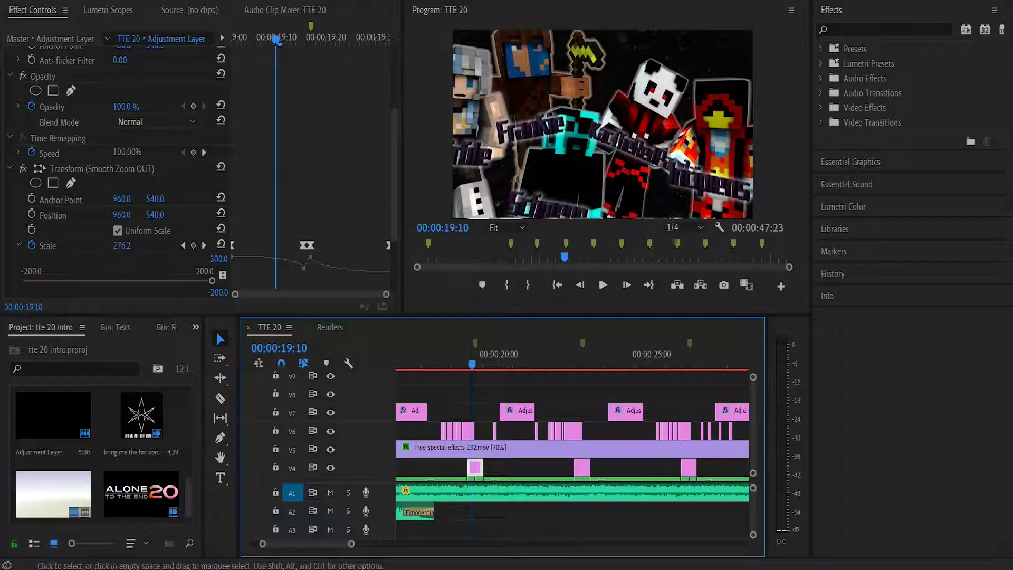
click(467, 431)
scroll(116, 174, down, 5)
mouse_move(347, 40)
mouse_down()
mouse_move(243, 40)
mouse_move(366, 40)
mouse_up()
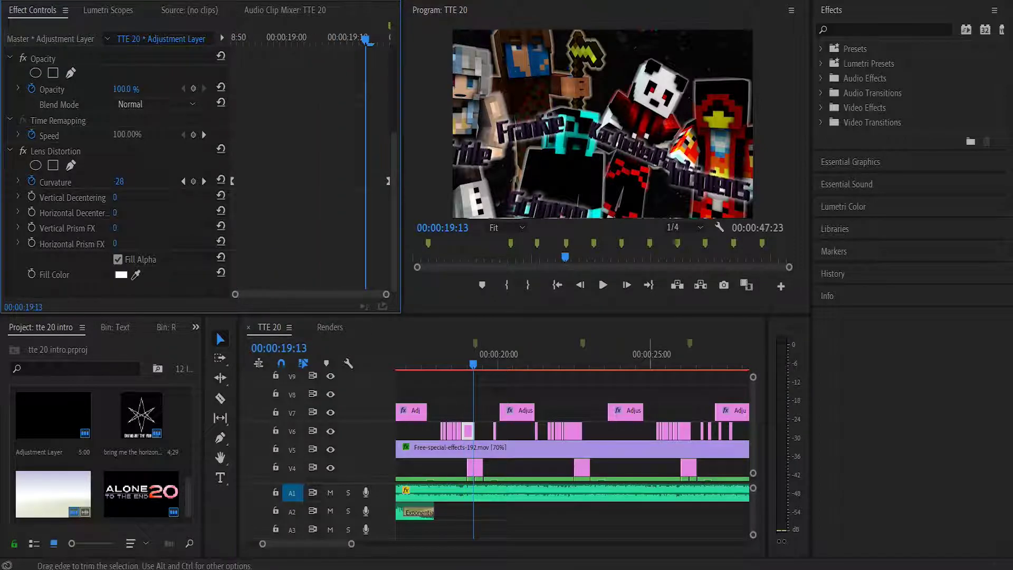
click(575, 467)
click(688, 466)
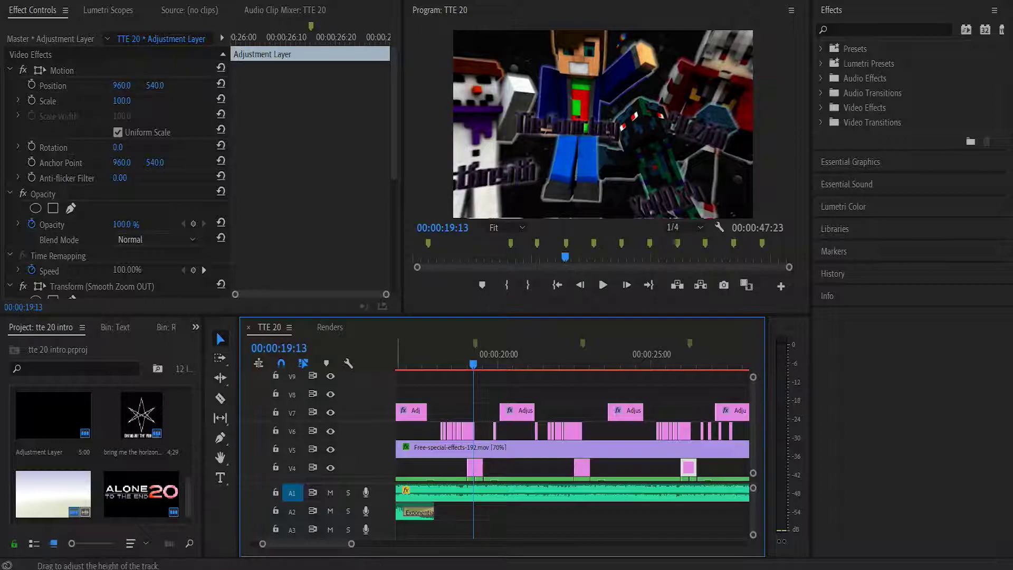
Step: Examine the V4 transition layer near 00:00:29:44 and the VR Digital Glitch on the V6 adjustment layer above it
drag(352, 543, 363, 543)
drag(573, 363, 690, 364)
click(695, 467)
drag(366, 542, 287, 543)
click(690, 361)
click(707, 429)
scroll(116, 174, down, 5)
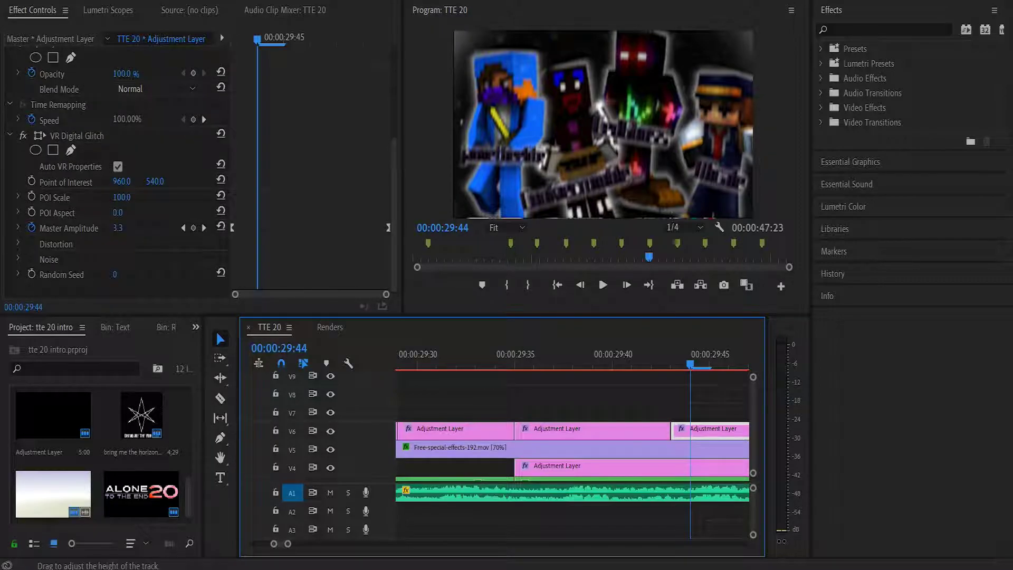
Step: Check the effects on the neighbouring V6 adjustment layers just before 00:00:29:44
key(-)
key(-)
key(-)
drag(317, 543, 320, 543)
click(563, 430)
click(551, 430)
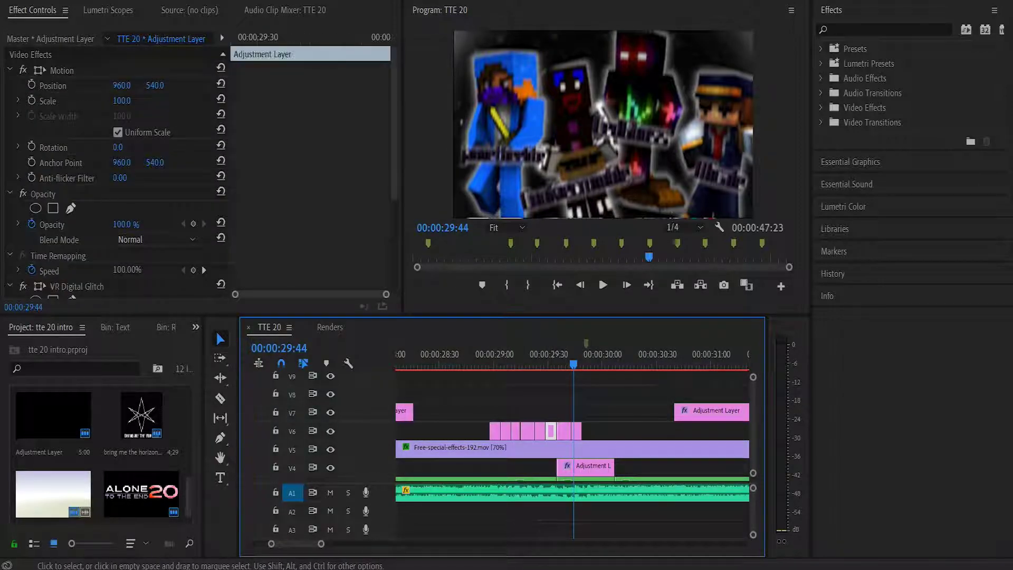
drag(320, 543, 350, 543)
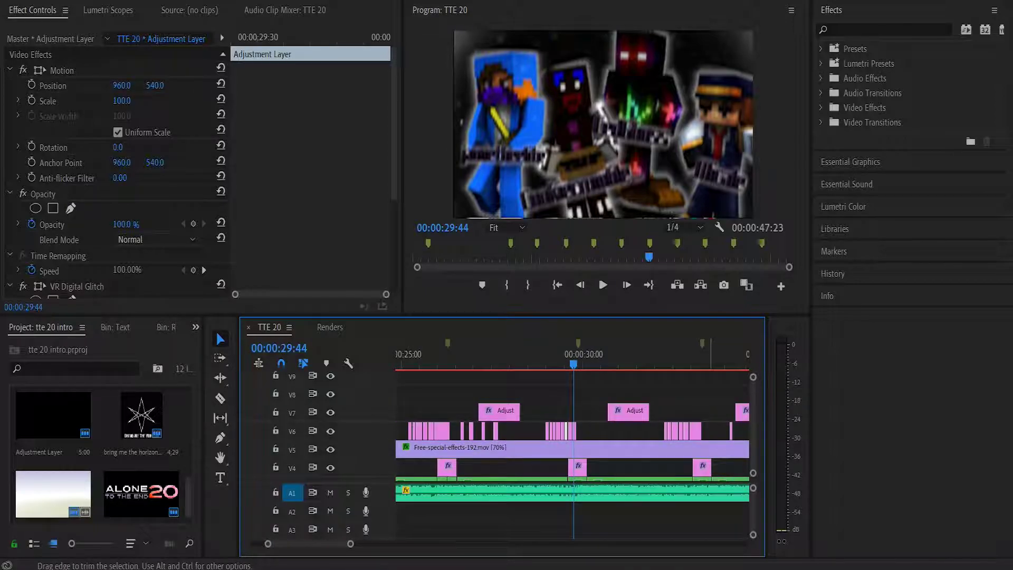
Step: Examine the Smooth Slide (Right to Left) transition on V4 near 00:00:33:13 and scrub the matching V6 Lens Distortion to 00:00:33:06
click(702, 466)
click(696, 431)
click(699, 354)
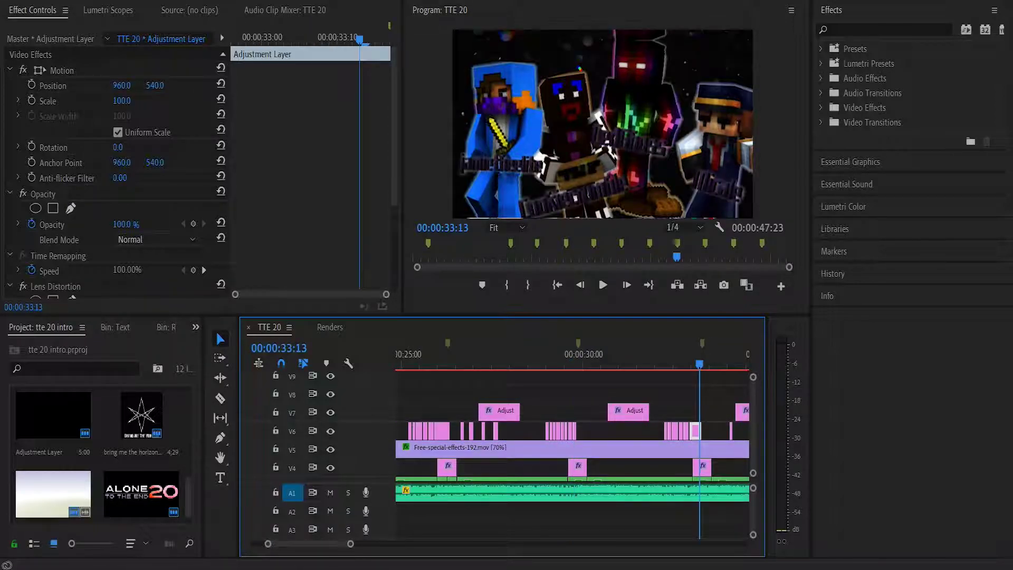
key(equal)
key(equal)
click(586, 467)
scroll(119, 174, down, 7)
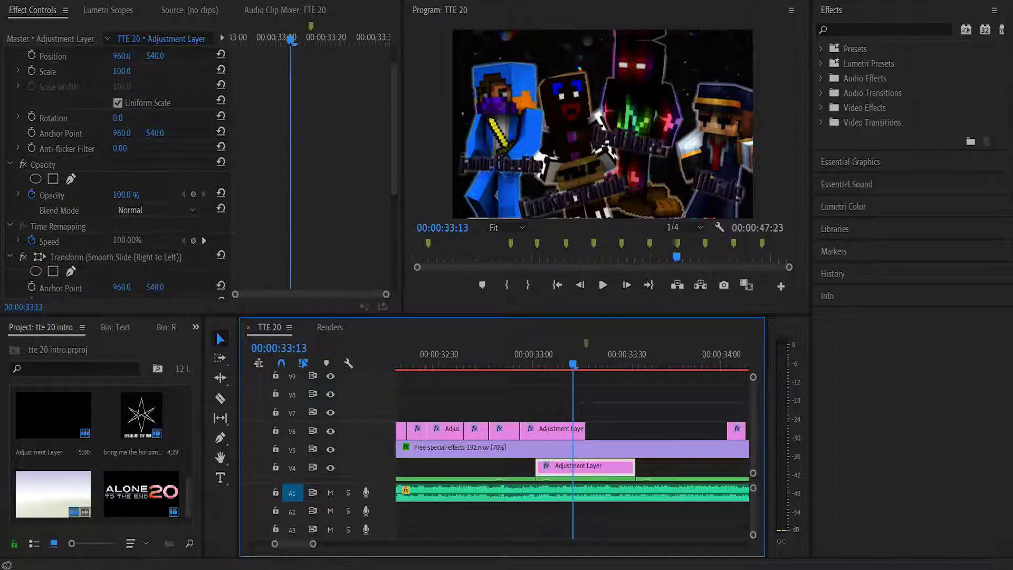
click(553, 431)
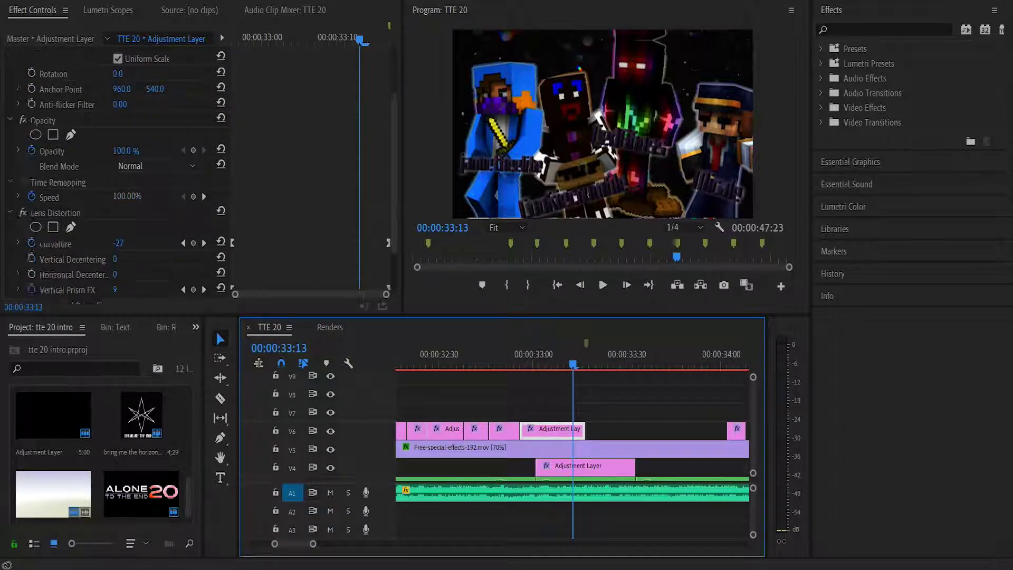
drag(249, 39, 306, 39)
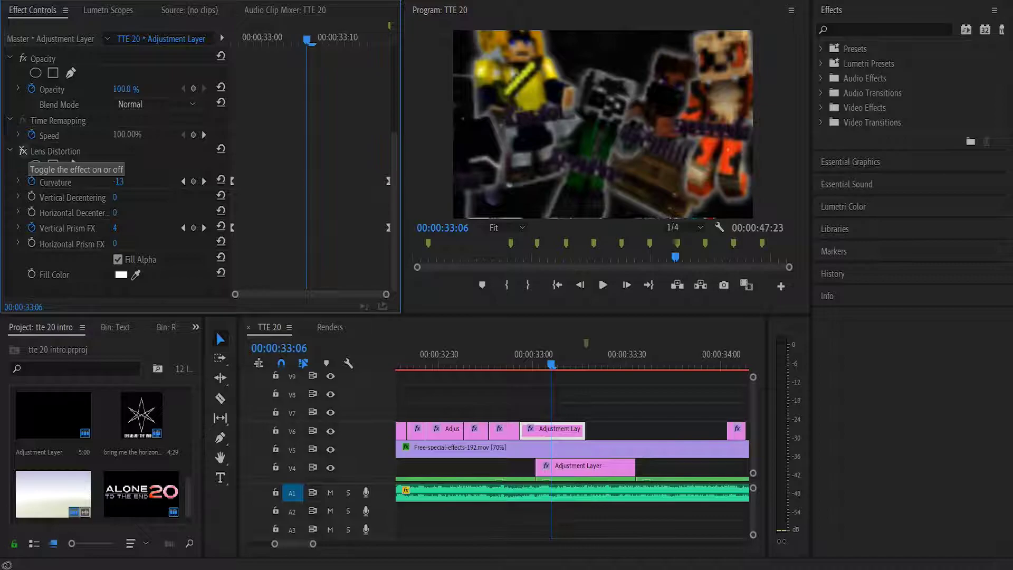
Step: Turn the V6 layer's Lens Distortion off and back on at 00:00:33:06 to compare the frame with and without it
click(22, 151)
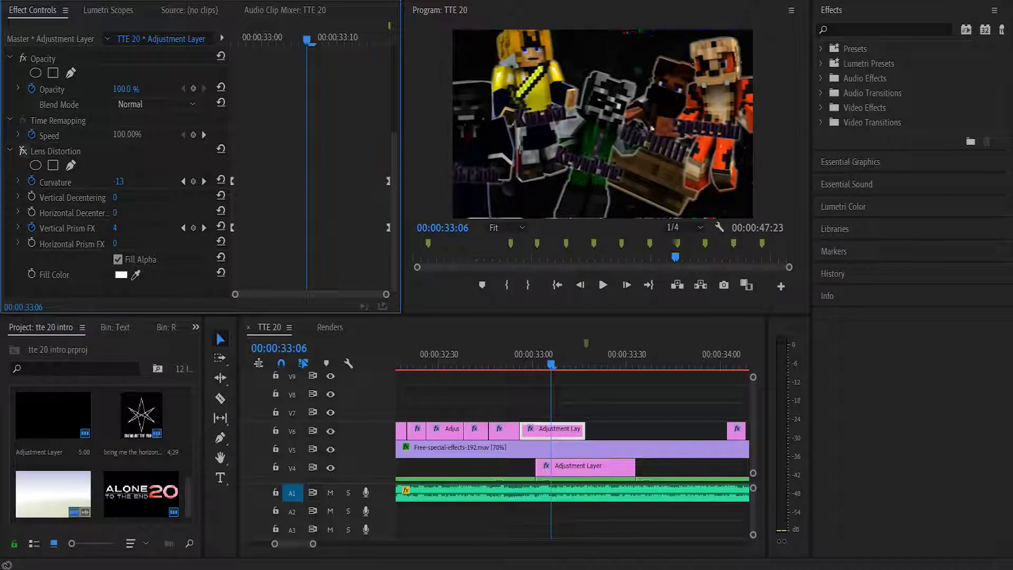
click(23, 150)
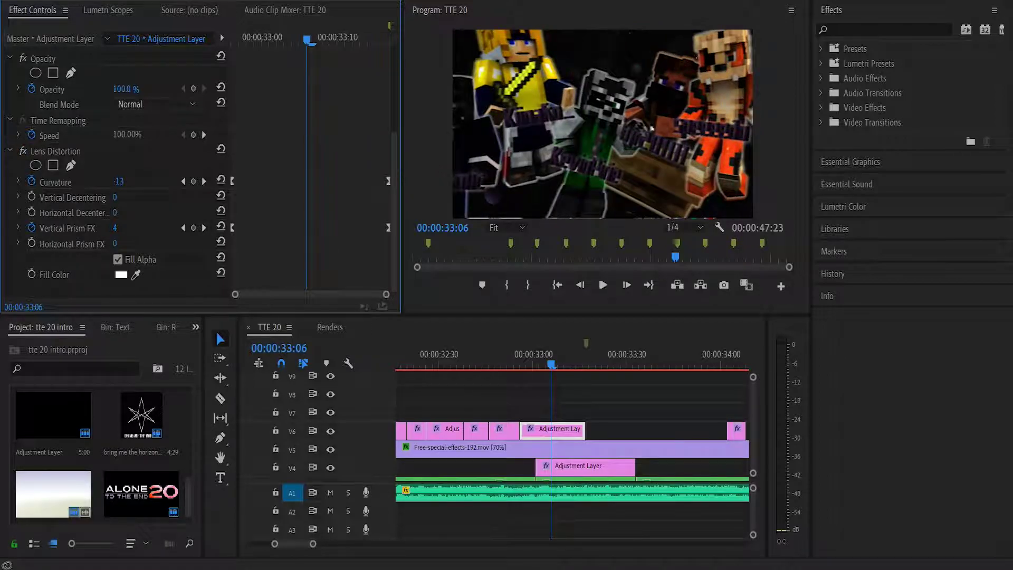
Step: Go to the closing cluster of adjustment layers on V6 and V7, placing the playhead at 00:00:43:03
key(shift+3)
key(minus)
key(minus)
key(minus)
key(minus)
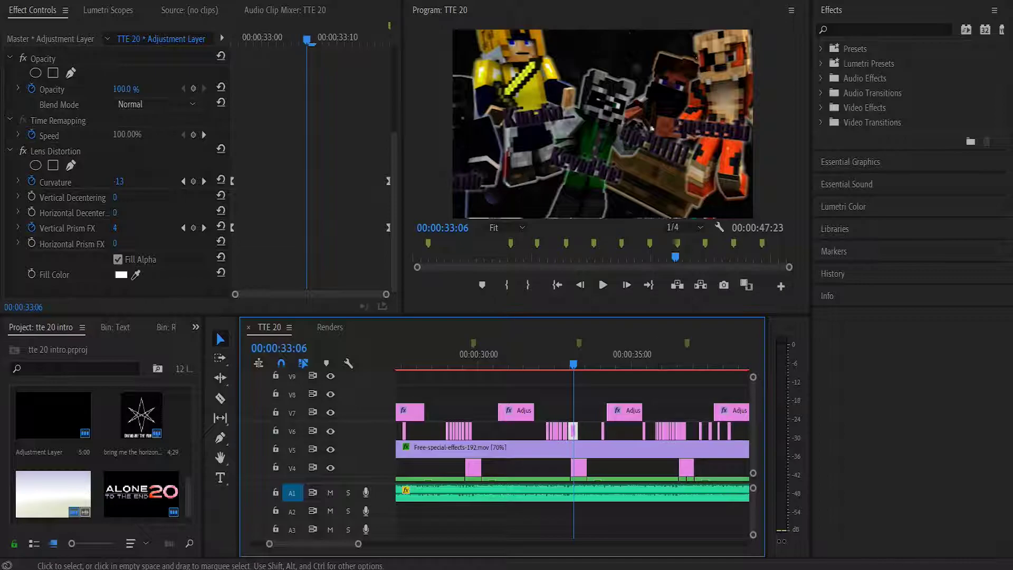
scroll(573, 431, down, 4)
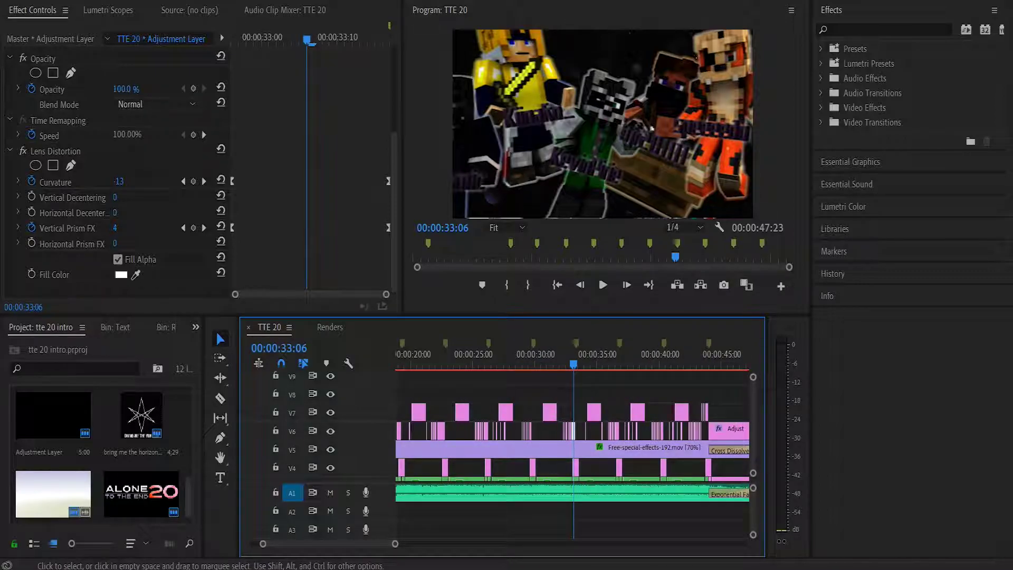
click(688, 355)
key(equal)
key(equal)
key(equal)
key(minus)
key(minus)
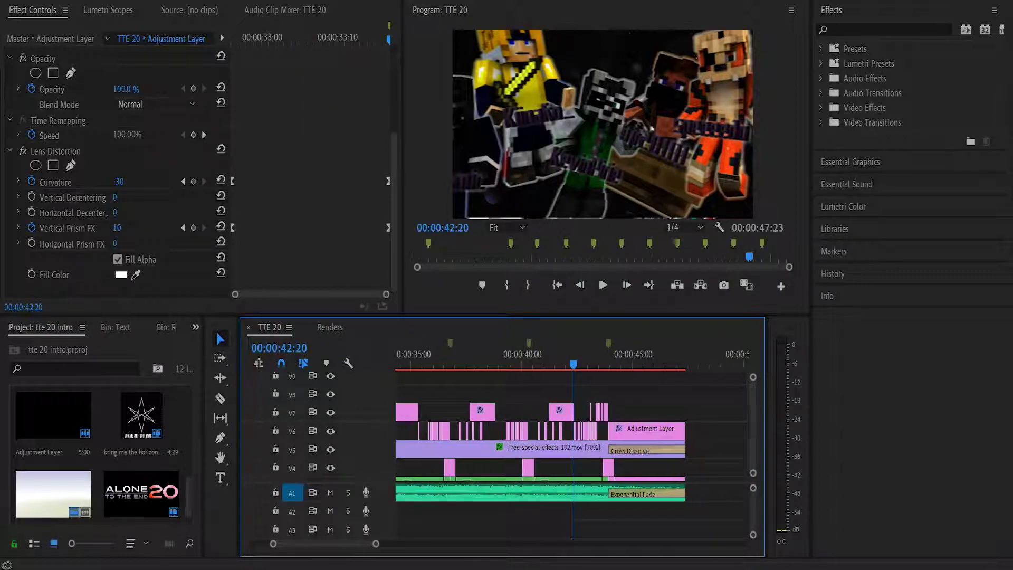
scroll(573, 431, up, 4)
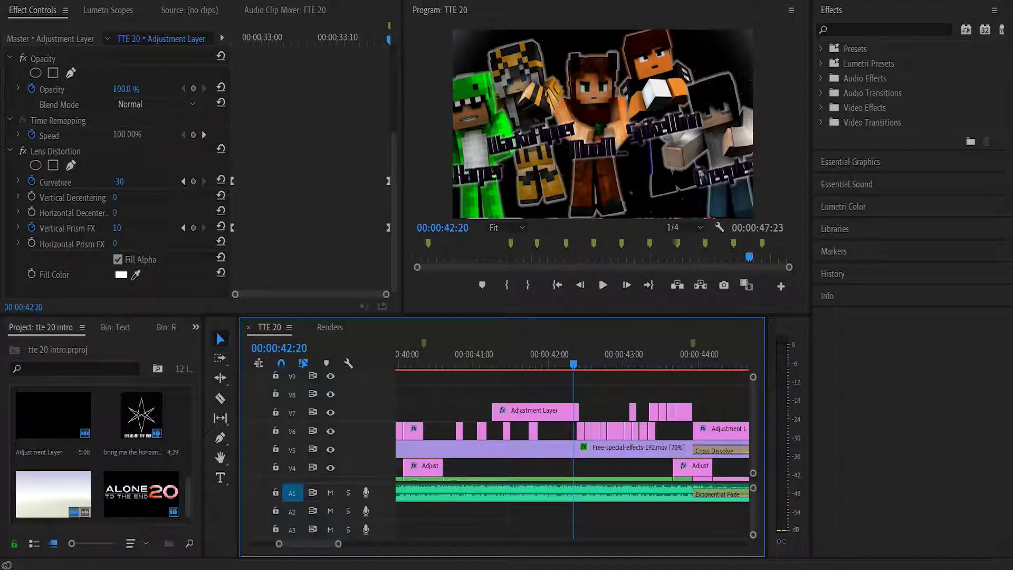
key(Down)
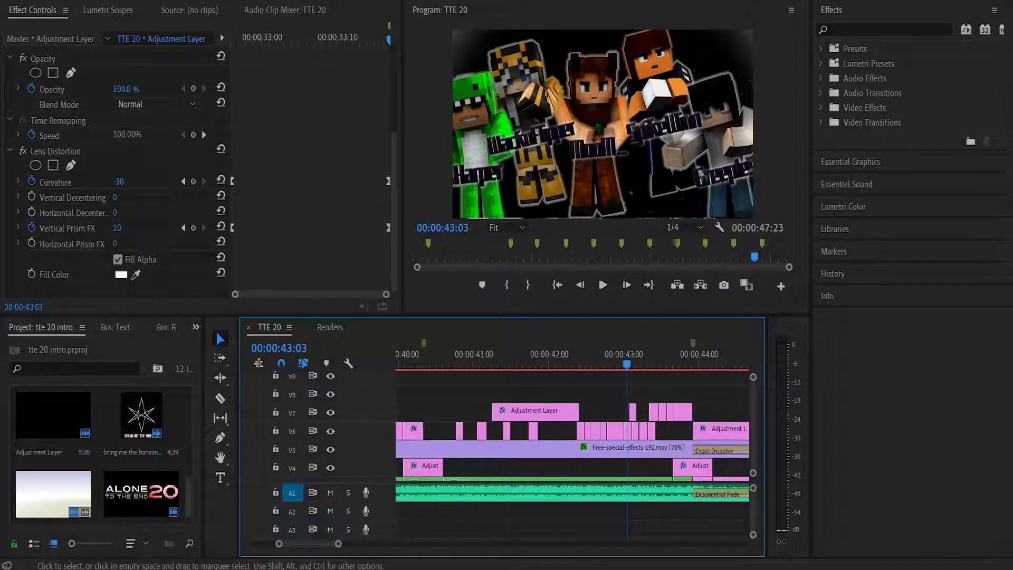
key(=)
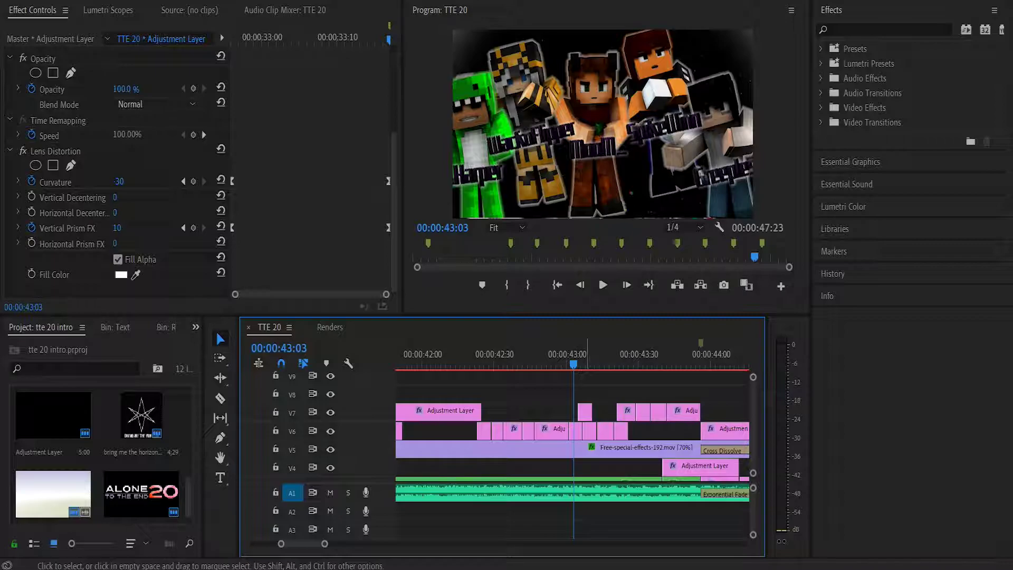
Step: Compare the Brightness & Contrast settings on the short V7 adjustment layers between 00:00:43:03 and 00:00:43:49
click(585, 412)
scroll(116, 174, down, 3)
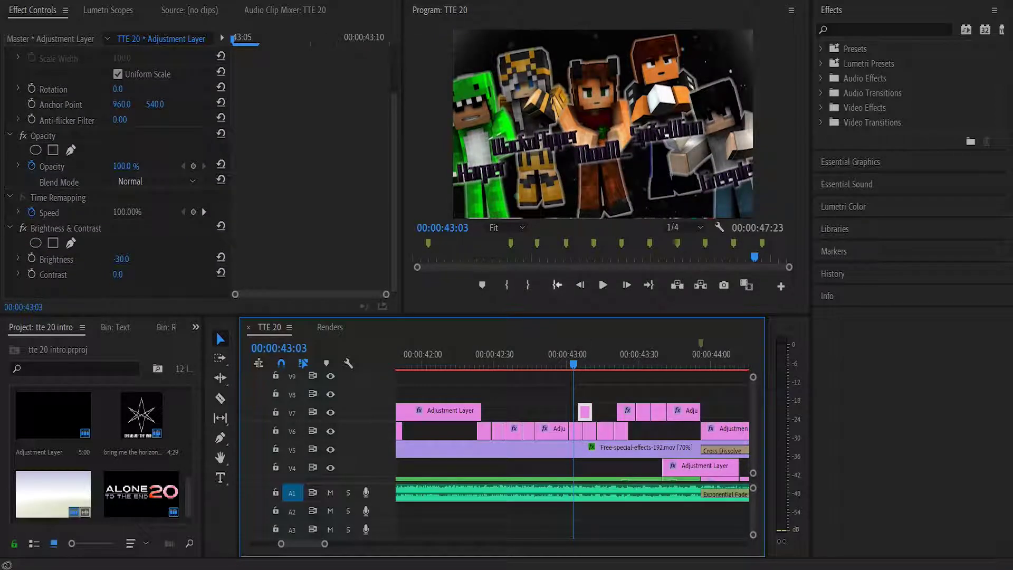
click(631, 412)
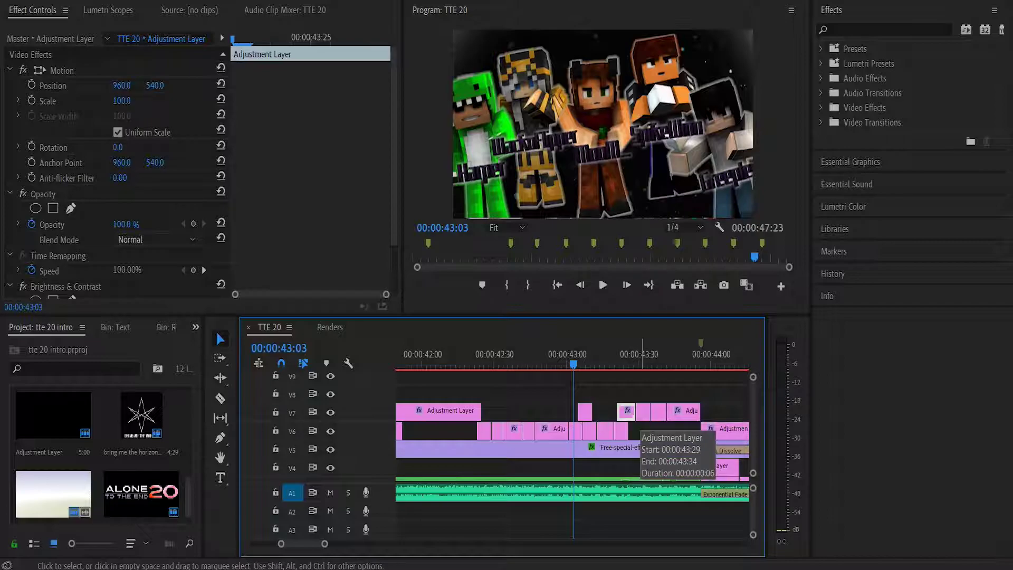
scroll(116, 174, down, 3)
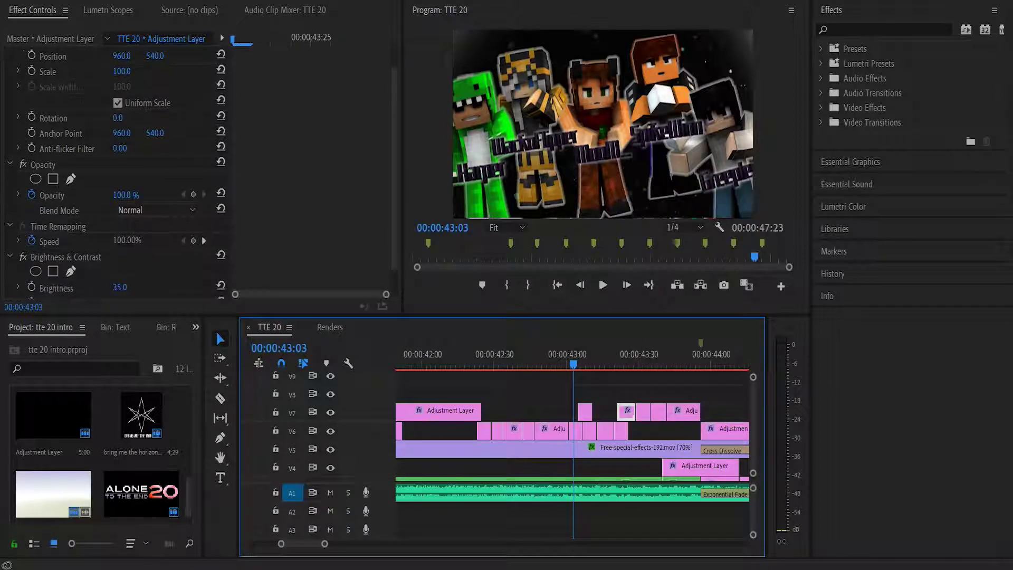
click(642, 412)
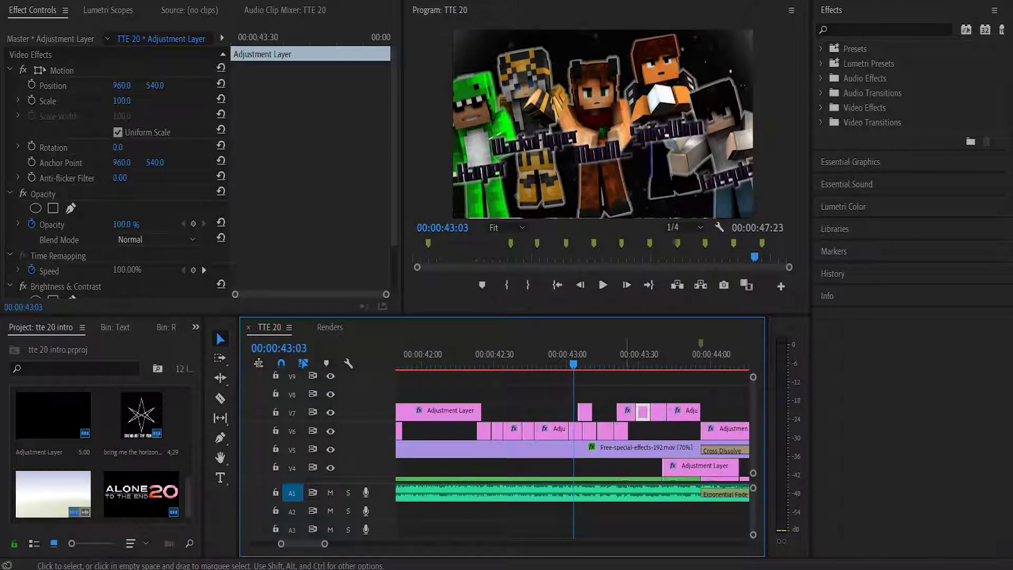
scroll(116, 174, down, 3)
click(627, 412)
scroll(116, 174, down, 3)
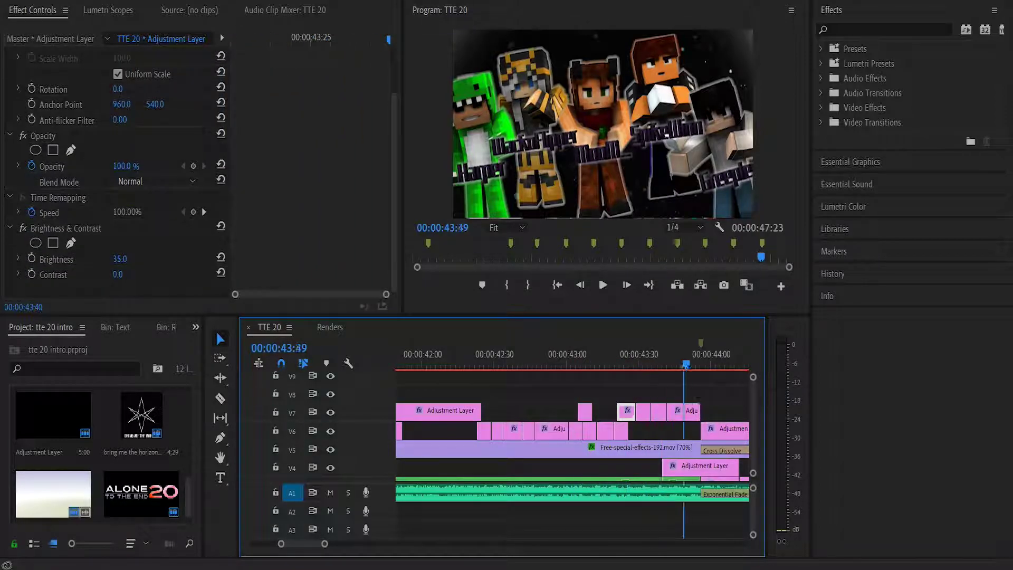
Step: Examine the Smooth Zoom OUT transition on the last V4 adjustment layer and scrub through it to 00:00:43:56
key(minus)
key(minus)
key(minus)
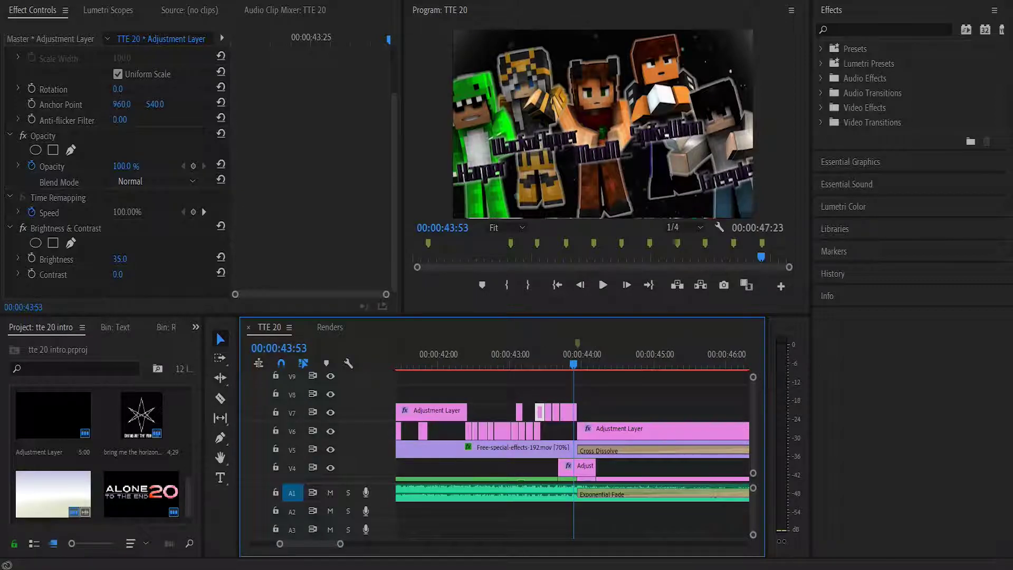
key(equal)
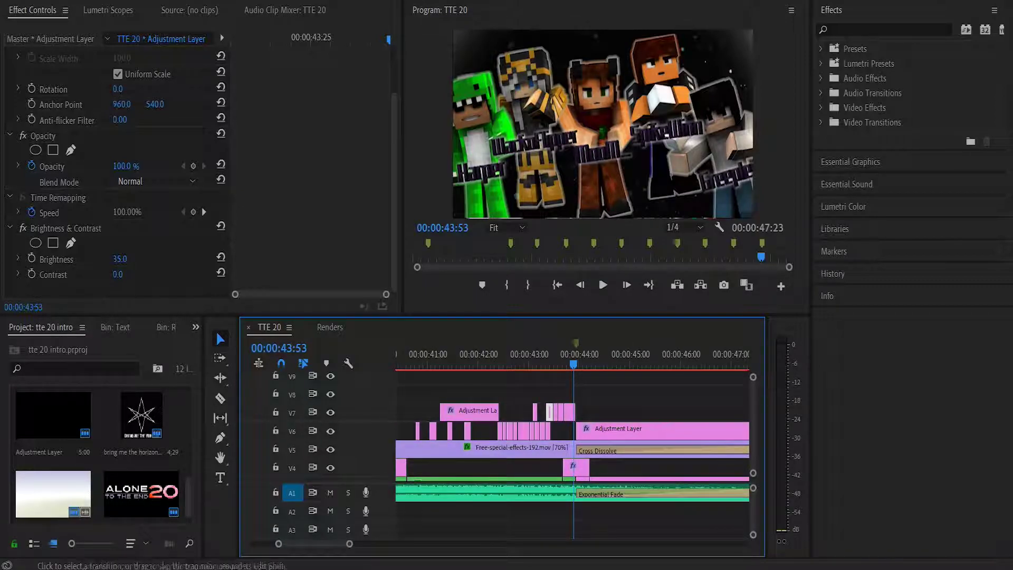
scroll(572, 427, down, 4)
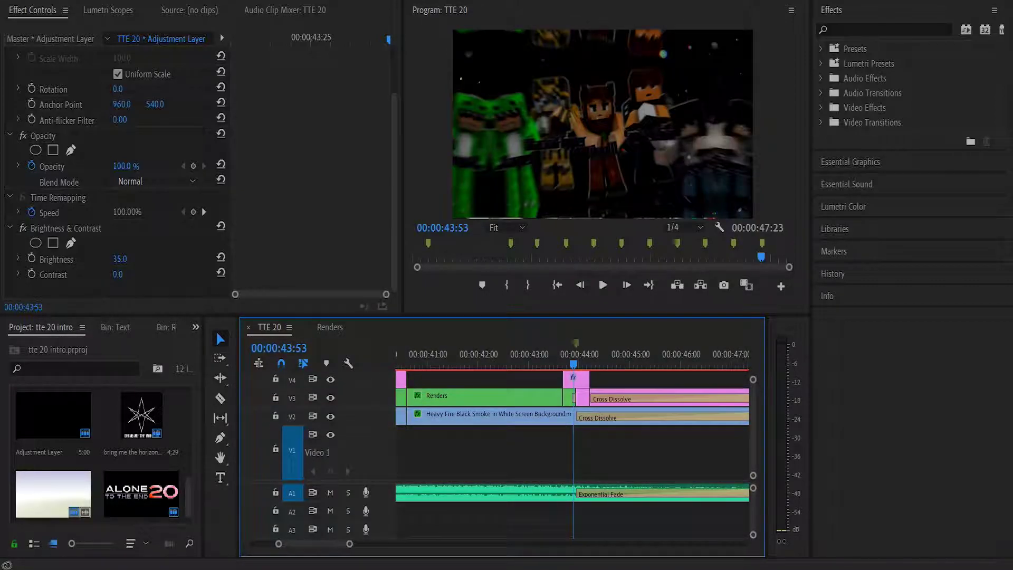
scroll(572, 422, up, 3)
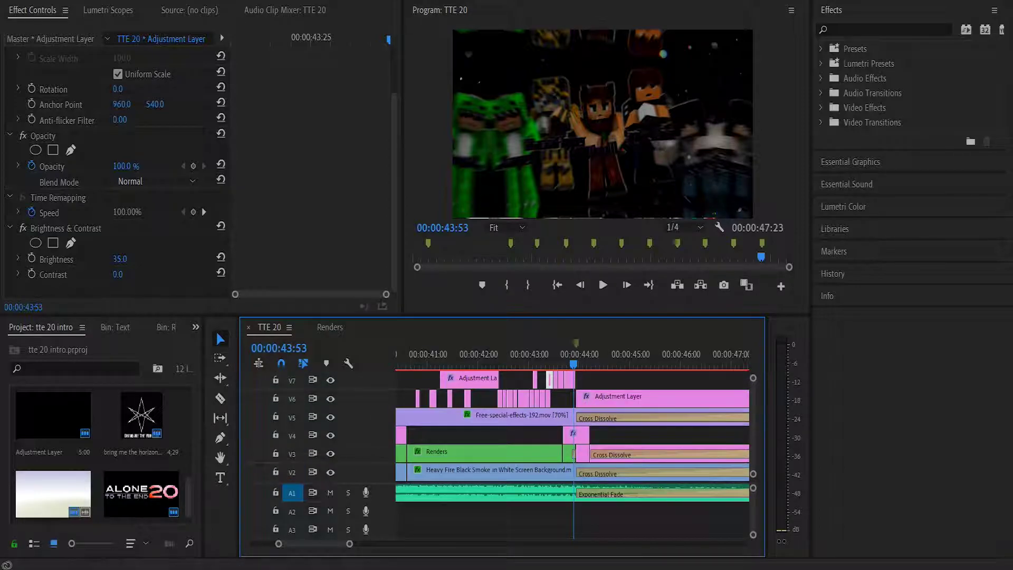
key(equal)
key(equal)
key(equal)
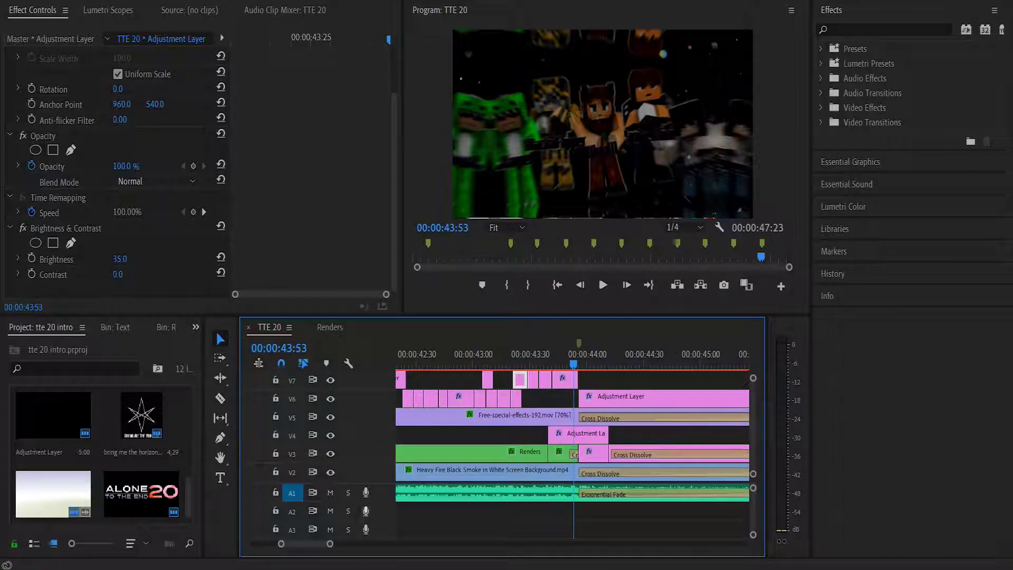
click(575, 437)
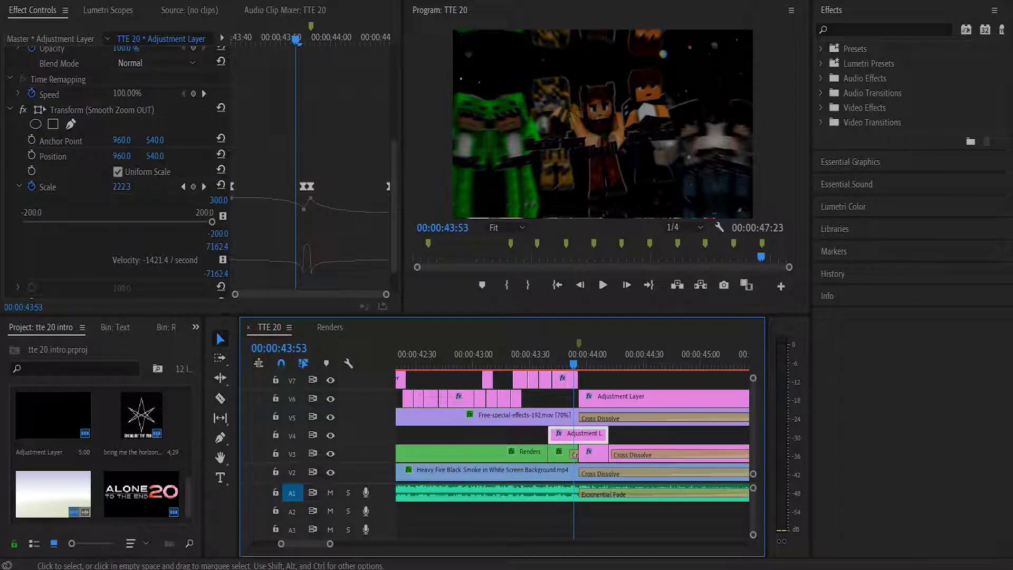
mouse_move(573, 364)
mouse_down()
mouse_move(544, 364)
mouse_move(569, 364)
mouse_up()
drag(285, 40, 310, 39)
Step: Examine the Wave Warp on the short tte 20 potential logo clip on V3 and preview the logo reveal to 00:00:44:16
click(593, 453)
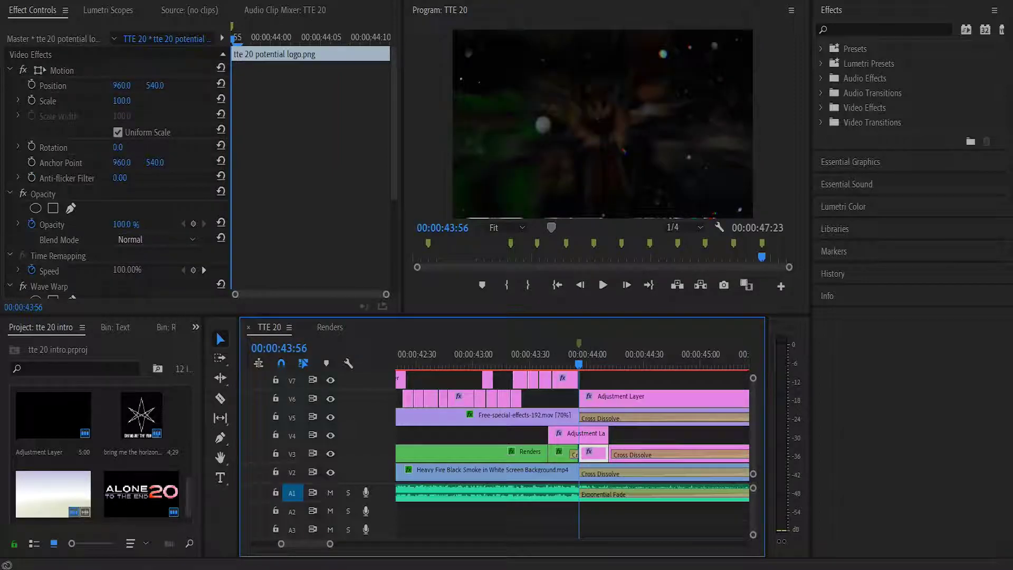
scroll(116, 174, down, 5)
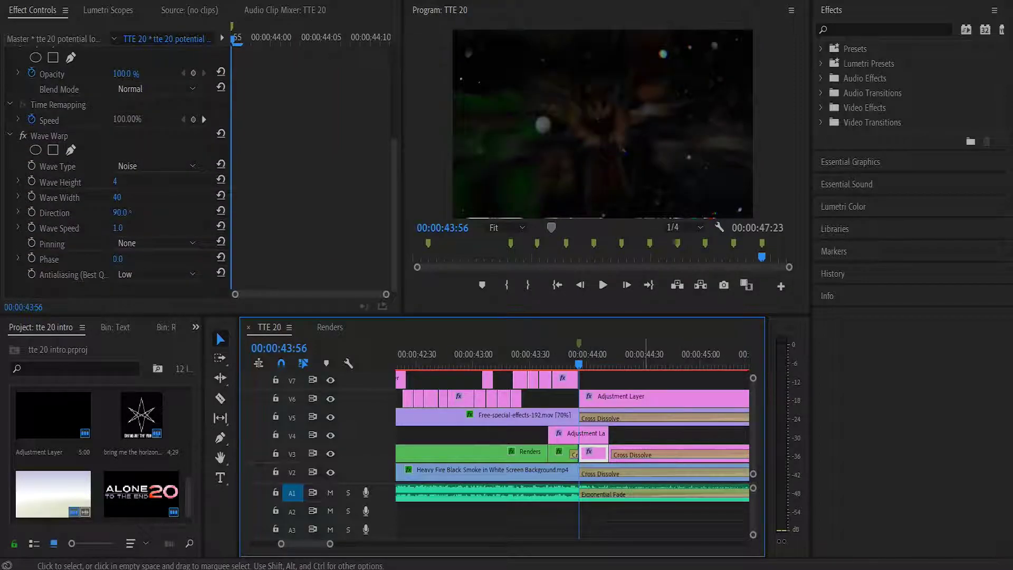
key(=)
key(=)
key(=)
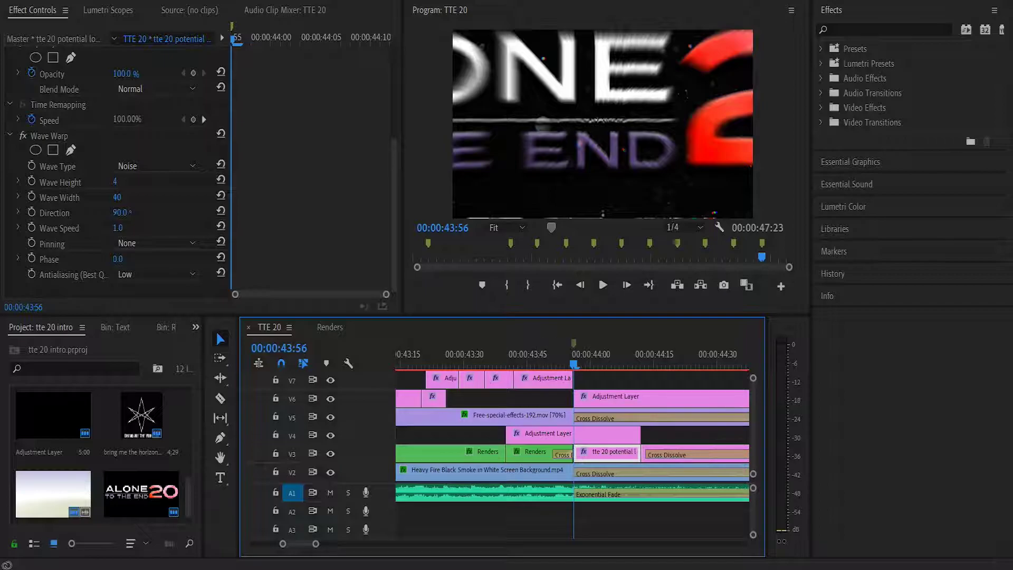
mouse_move(573, 364)
mouse_down()
mouse_move(521, 364)
mouse_move(560, 364)
mouse_up()
key(space)
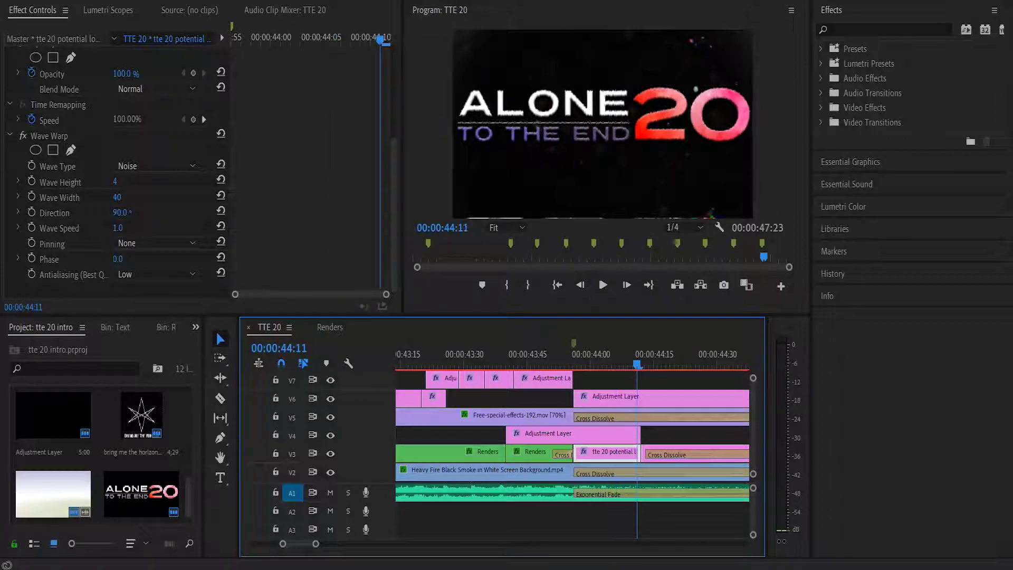
drag(636, 364, 658, 364)
Step: Check the effects on the Free-special-effects clip on V5 and the Heavy Fire smoke clip on V2, then play to 00:00:44:30
click(528, 415)
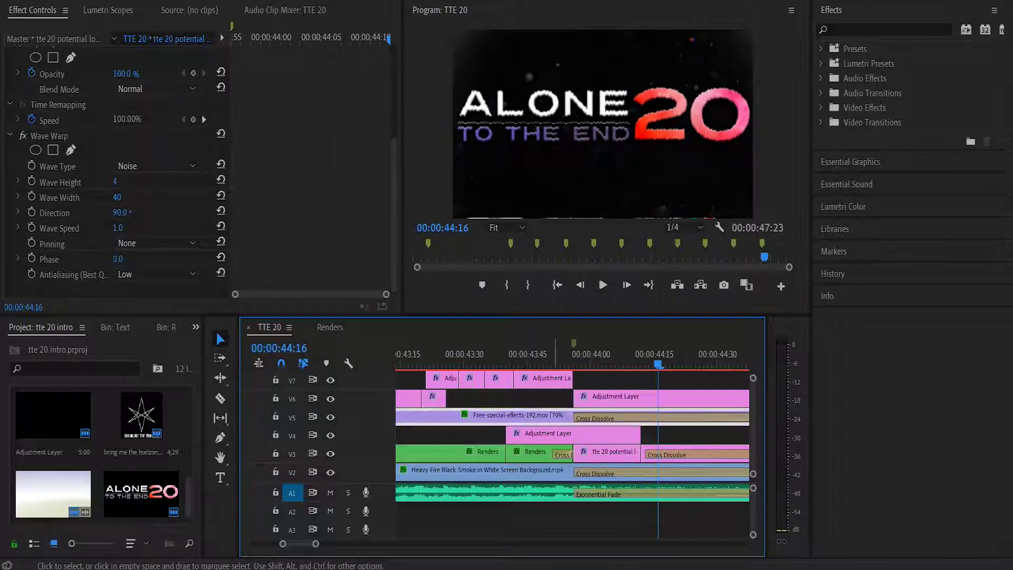
click(529, 469)
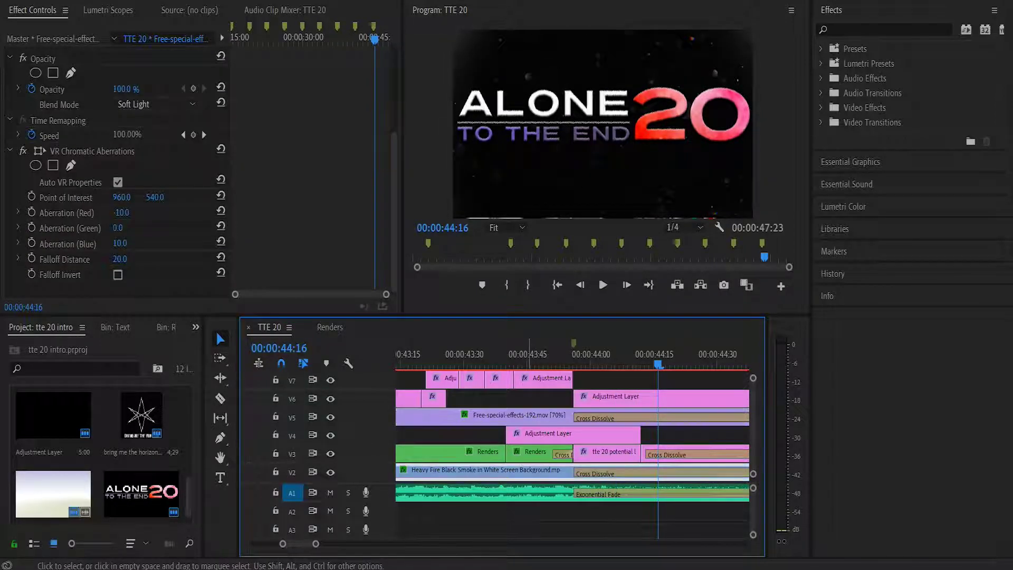
key(minus)
key(space)
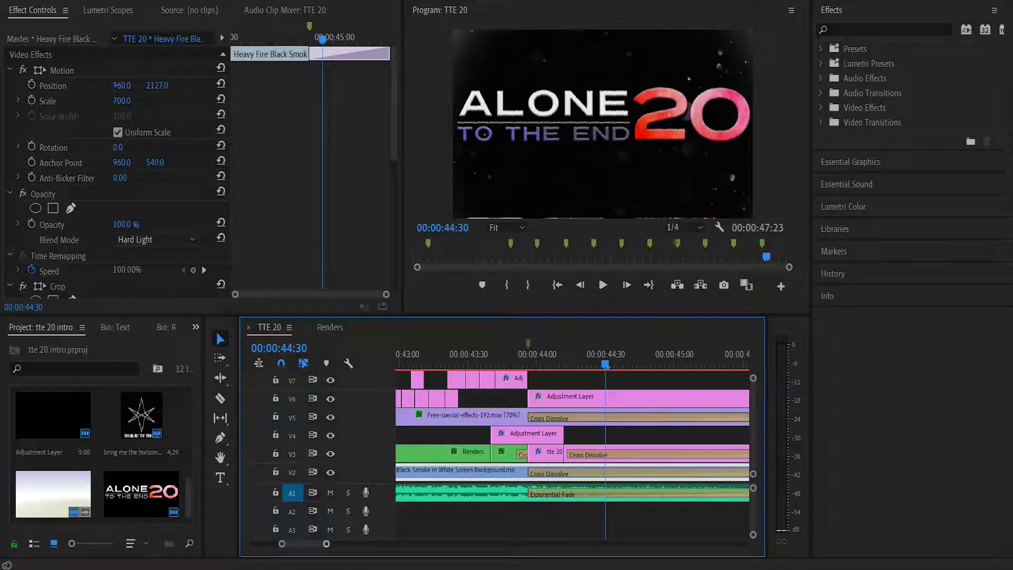
Step: Examine the Transform effect on the final V6 adjustment layer, previewing to 00:00:46:08 and toggling the effect off and on
key(minus)
key(minus)
click(628, 398)
scroll(116, 174, down, 5)
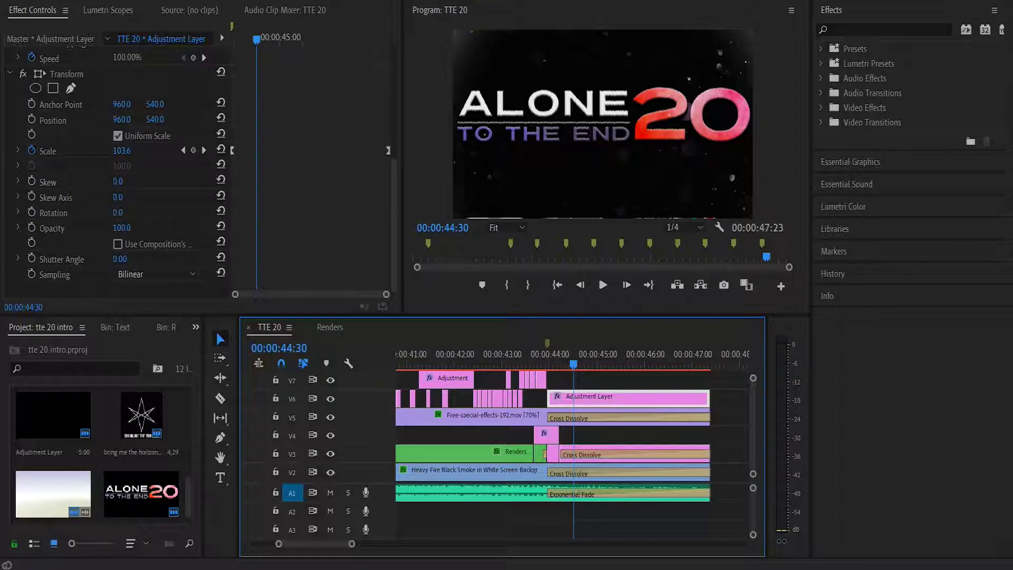
key(space)
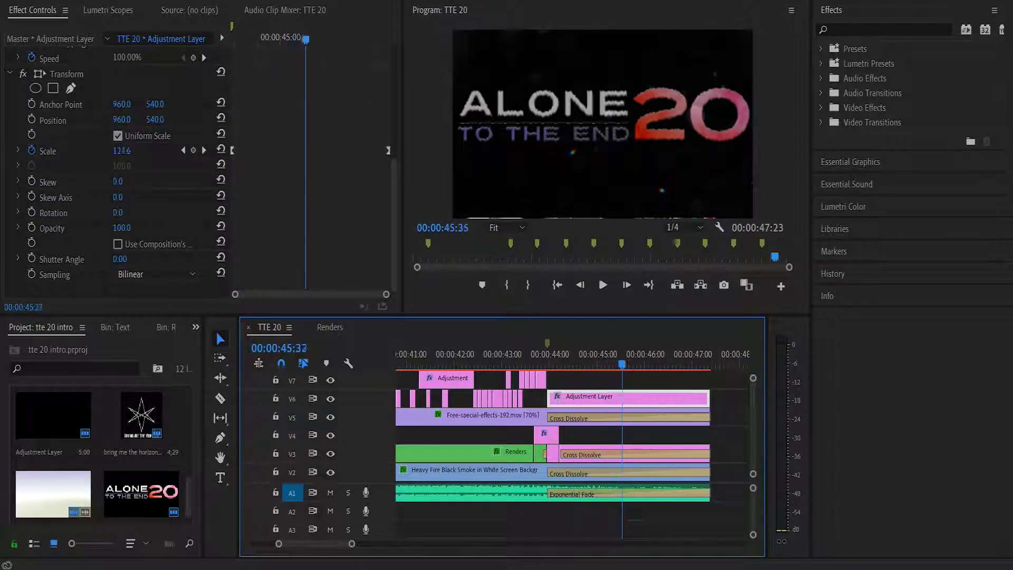
drag(684, 355, 650, 355)
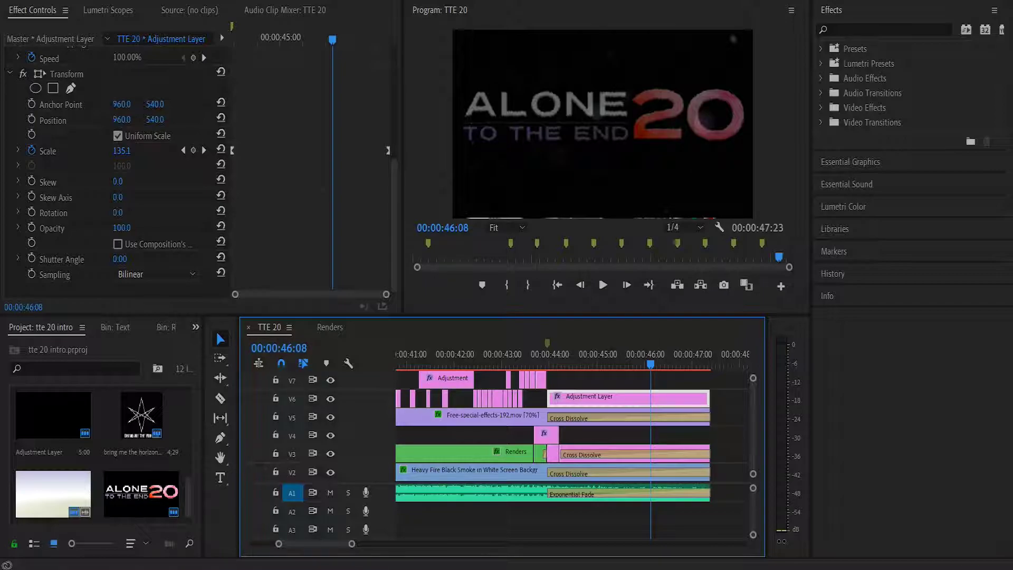
click(22, 74)
click(23, 74)
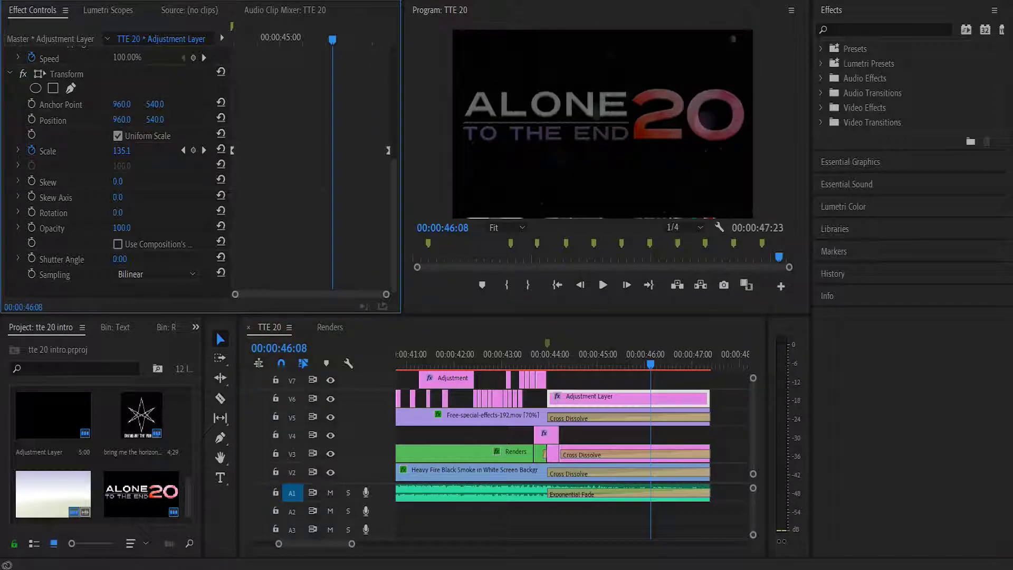
Step: Inspect the Scale keyframes, Wave Warp and Gaussian Blur on the long V3 logo clip, scrubbing to 00:00:46:12
key(shift+3)
key(equal)
click(506, 448)
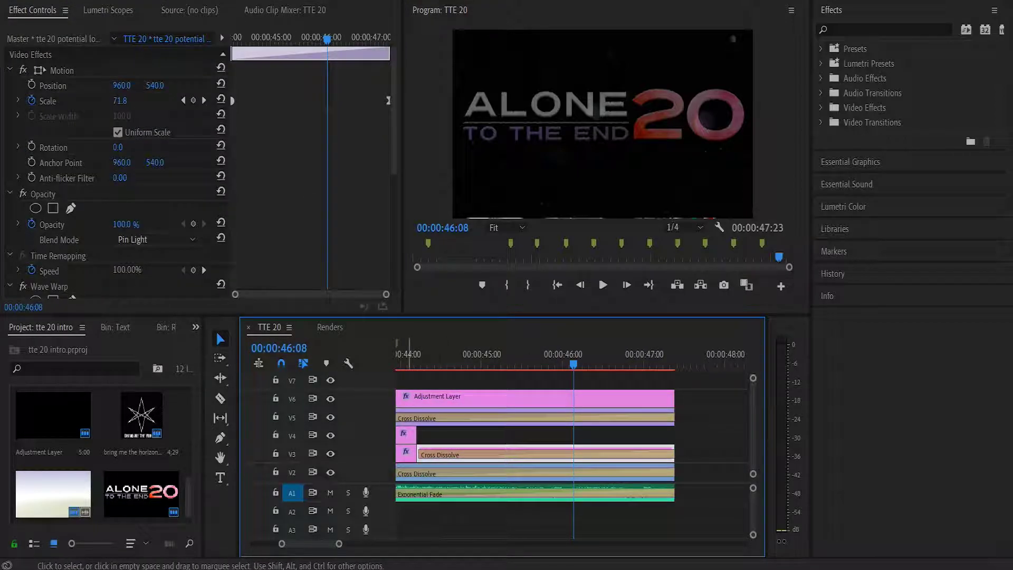
scroll(116, 174, down, 10)
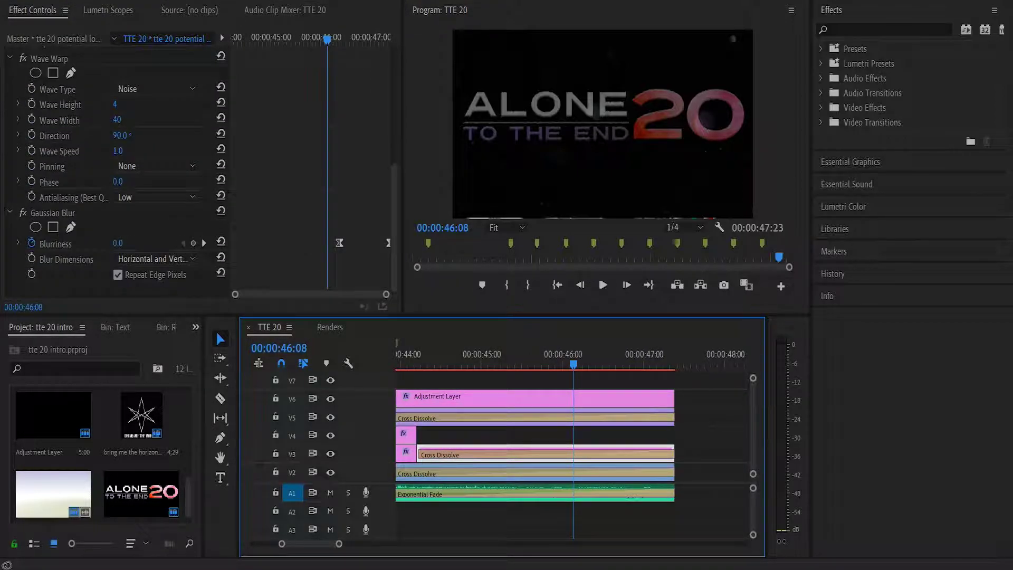
mouse_move(327, 40)
mouse_down()
mouse_move(380, 40)
mouse_move(242, 40)
mouse_move(383, 40)
mouse_move(233, 39)
mouse_move(331, 40)
mouse_up()
scroll(116, 174, up, 5)
scroll(116, 174, up, 6)
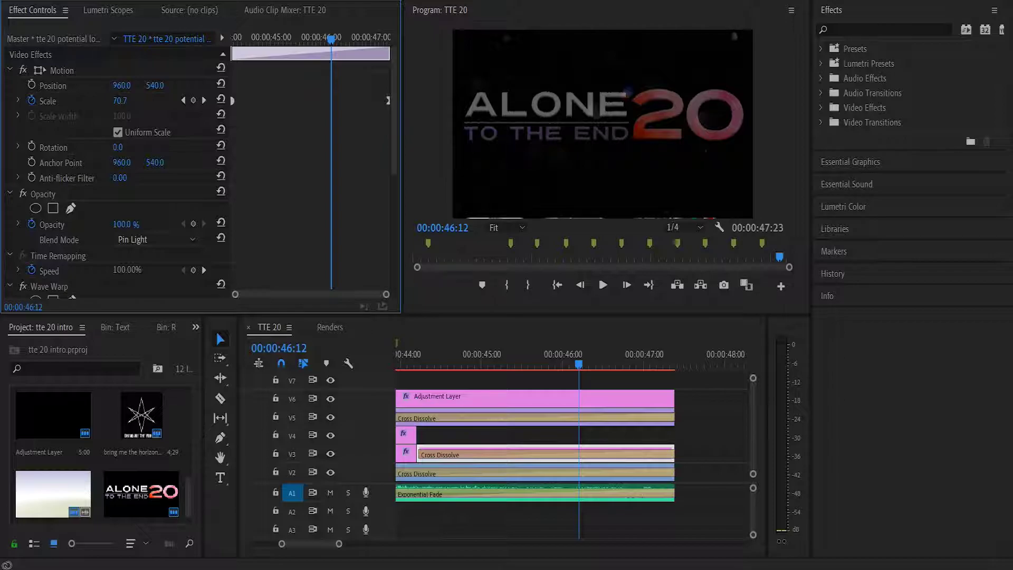
Step: Recheck the Transform effect on the final V6 adjustment layer and review the entire TTE 20 sequence in the timeline
click(514, 398)
scroll(116, 174, down, 5)
scroll(116, 175, down, 2)
key(minus)
key(minus)
key(minus)
key(minus)
key(minus)
key(minus)
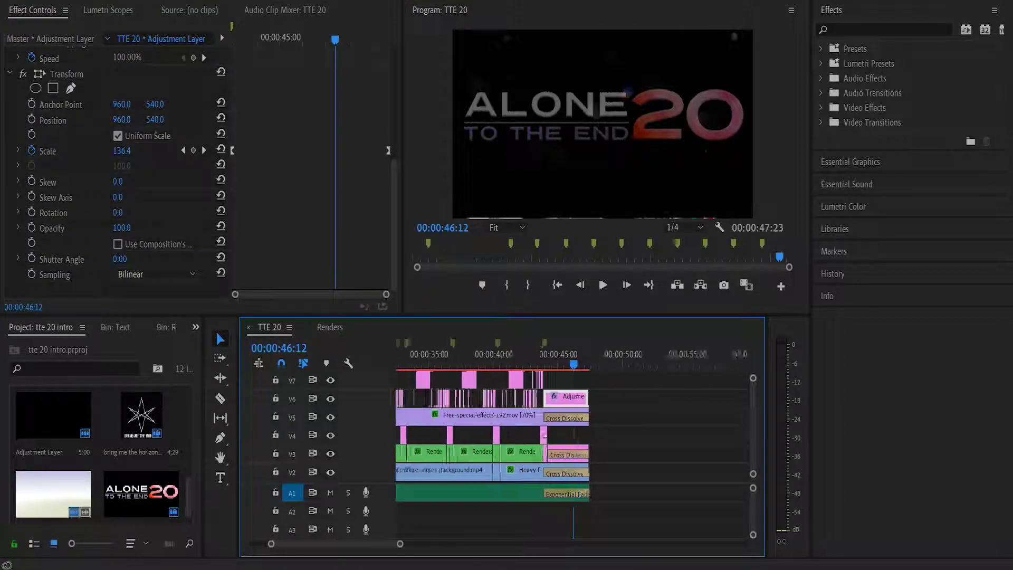
scroll(572, 443, up, 1)
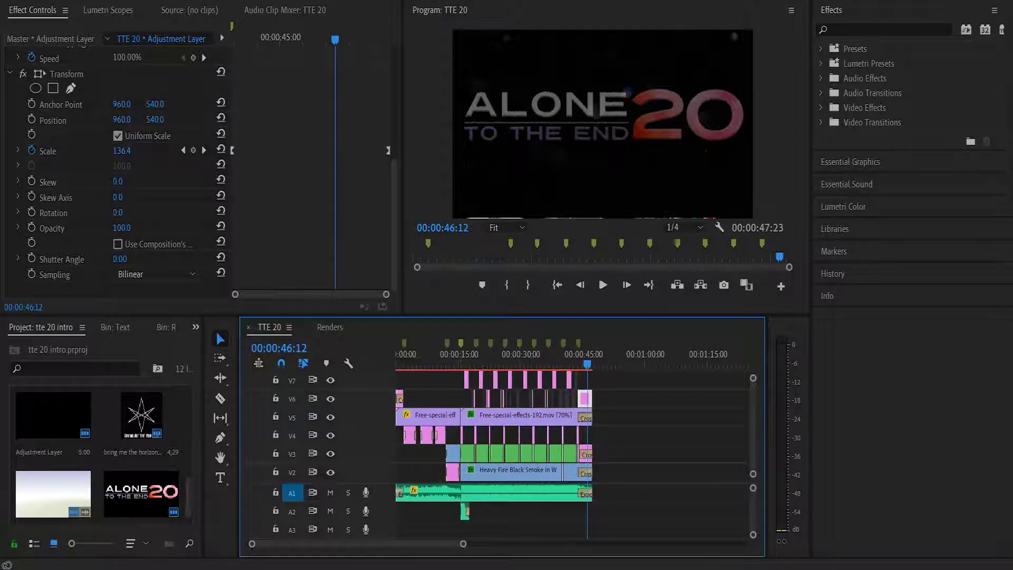